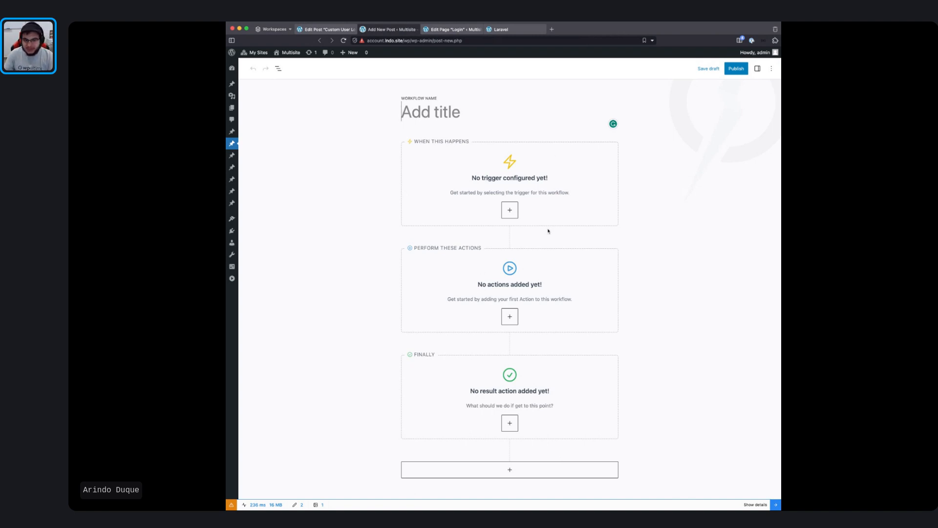
Step: Leave the trigger unset and bring up the available actions list (Action, Run PHP, Login)
{"action": "left_click", "coordinate": [510, 211]}
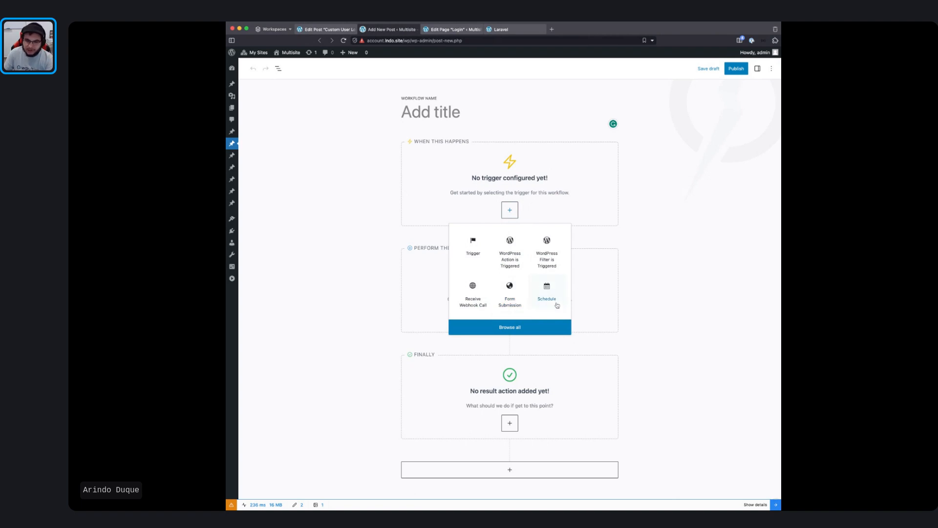
{"action": "left_click", "coordinate": [685, 243]}
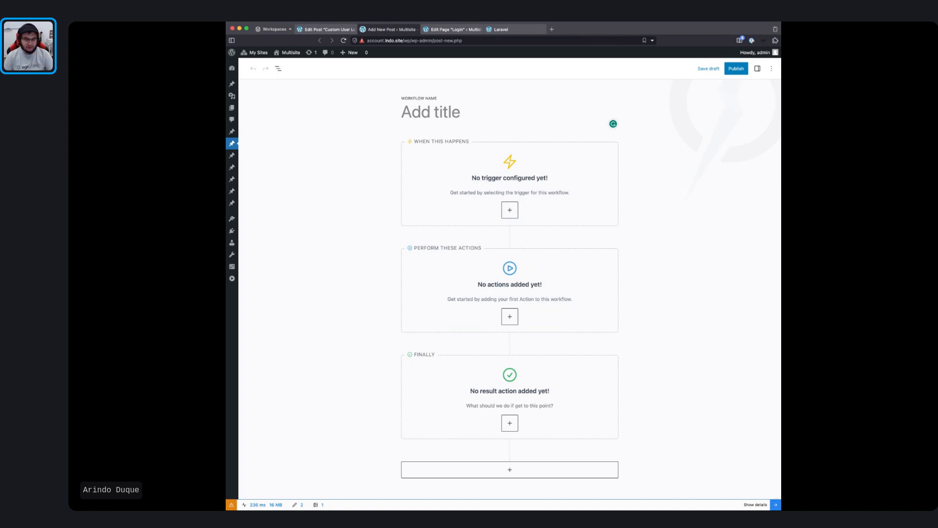
{"action": "mouse_move", "coordinate": [598, 241]}
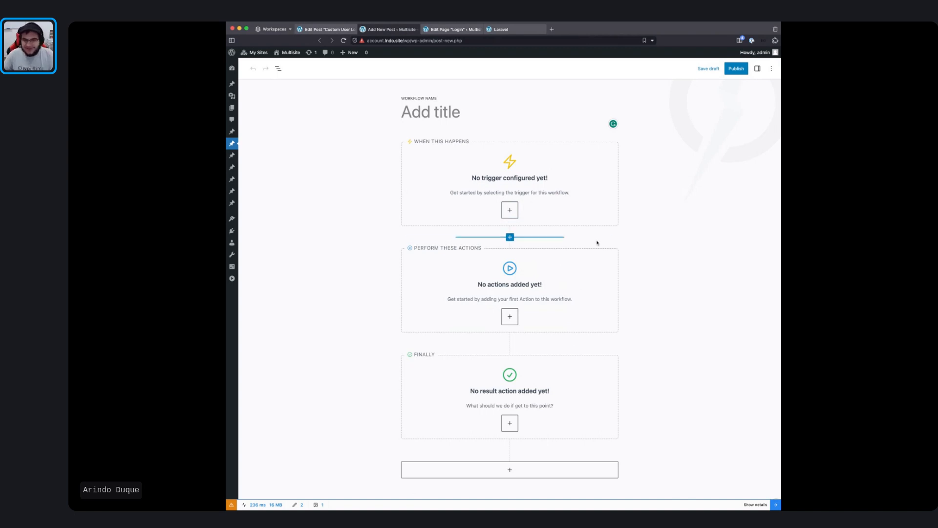
{"action": "left_click", "coordinate": [512, 320]}
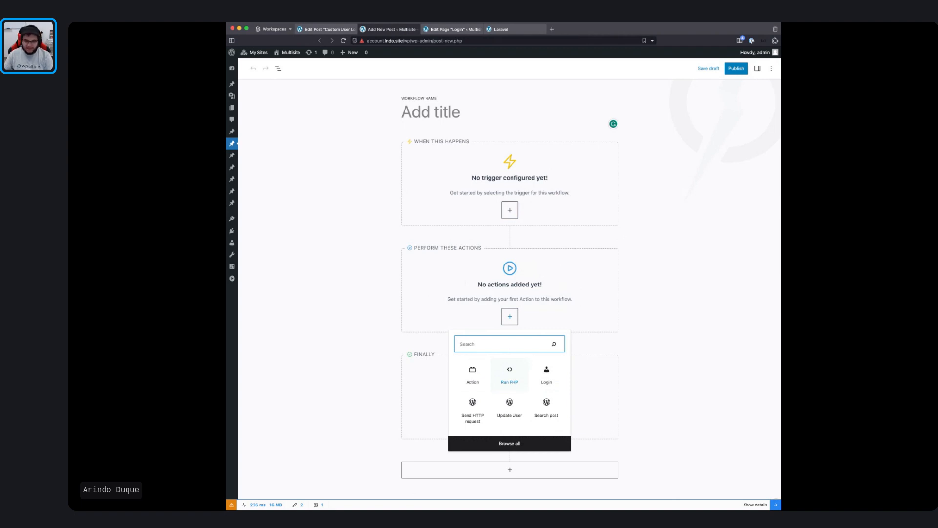
Step: Add a Login action, then a Run PHP action directly below it
{"action": "left_click", "coordinate": [694, 315]}
{"action": "left_click", "coordinate": [510, 317]}
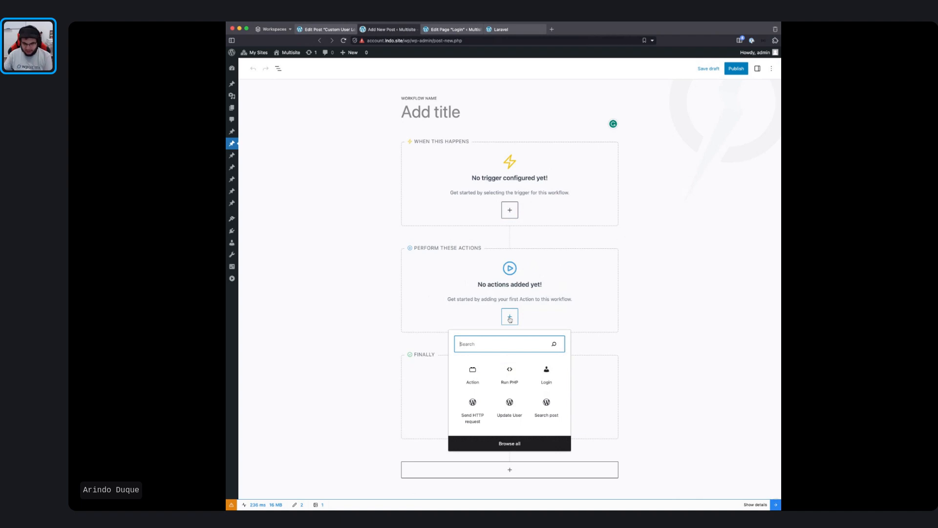
{"action": "left_click", "coordinate": [546, 374]}
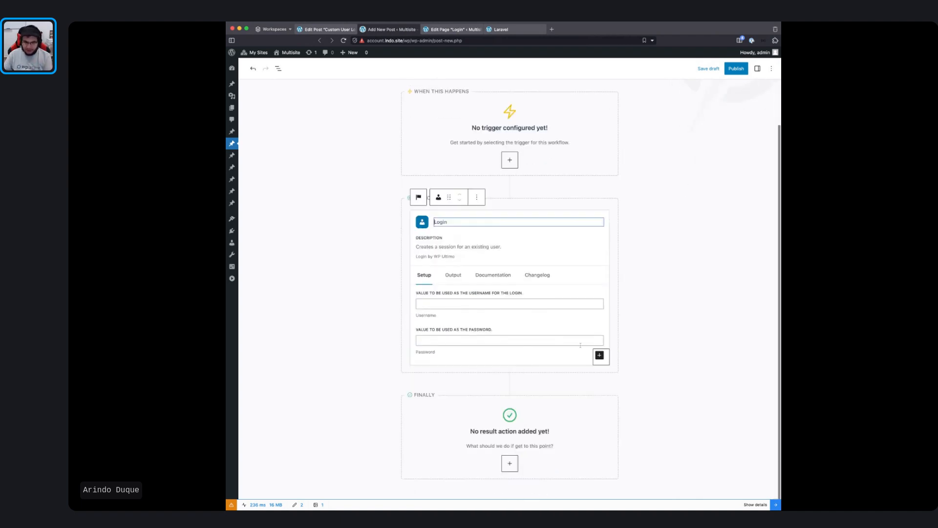
{"action": "left_click", "coordinate": [599, 355]}
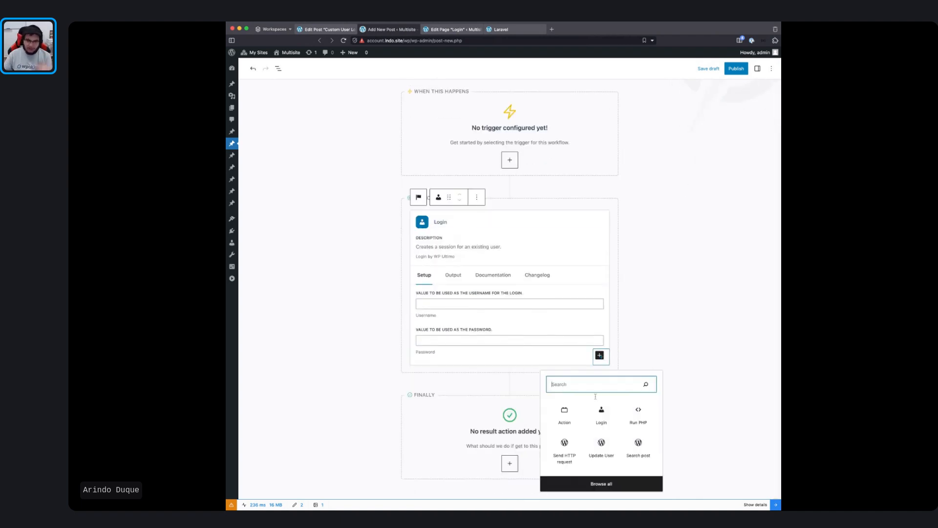
{"action": "left_click", "coordinate": [638, 414]}
{"action": "scroll", "coordinate": [524, 301], "scroll_direction": "up", "scroll_amount": 3}
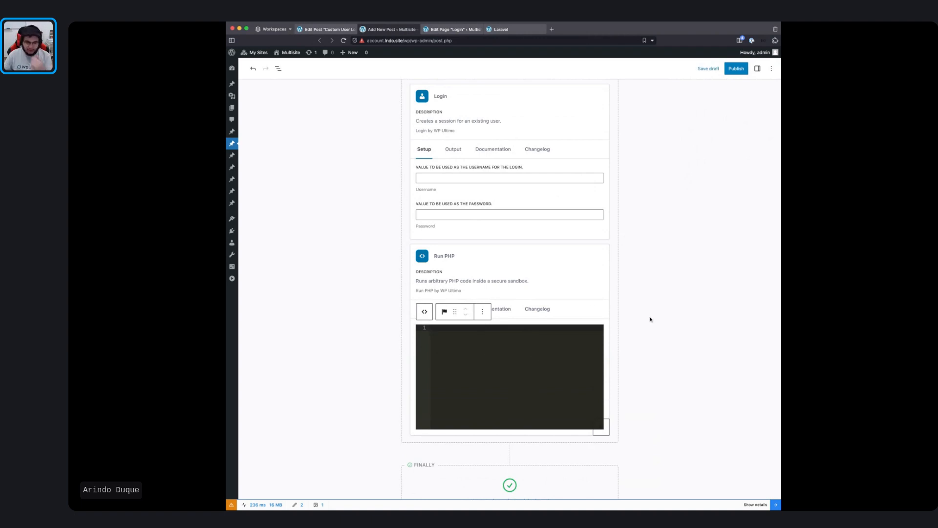
Step: Go to the browser tab holding the existing 'Custom User Login' workflow
{"action": "scroll", "coordinate": [650, 320], "scroll_direction": "down", "scroll_amount": 3}
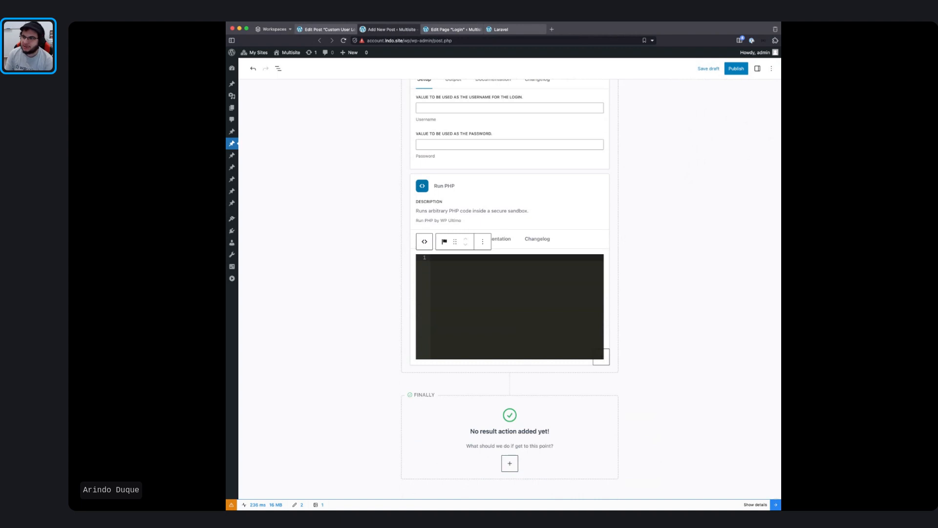
{"action": "key", "text": "super+Tab"}
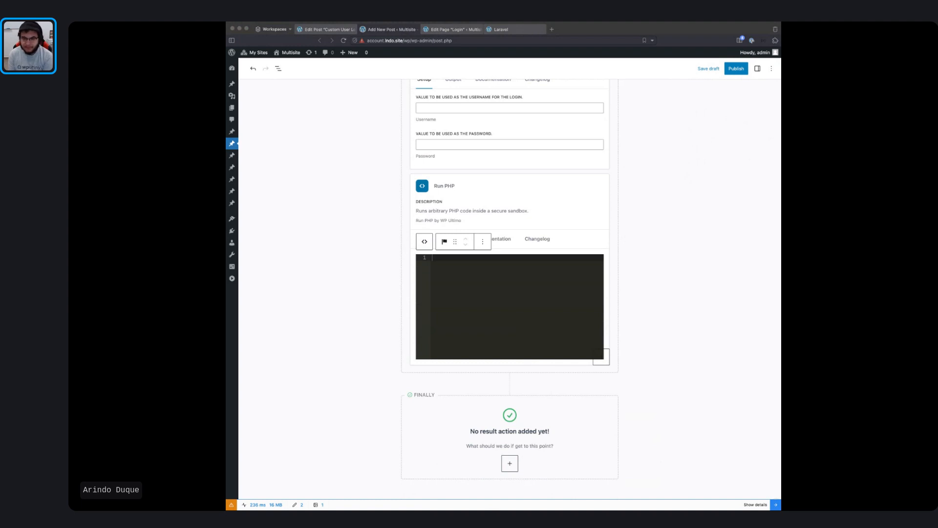
{"action": "scroll", "coordinate": [622, 287], "scroll_direction": "up", "scroll_amount": 5}
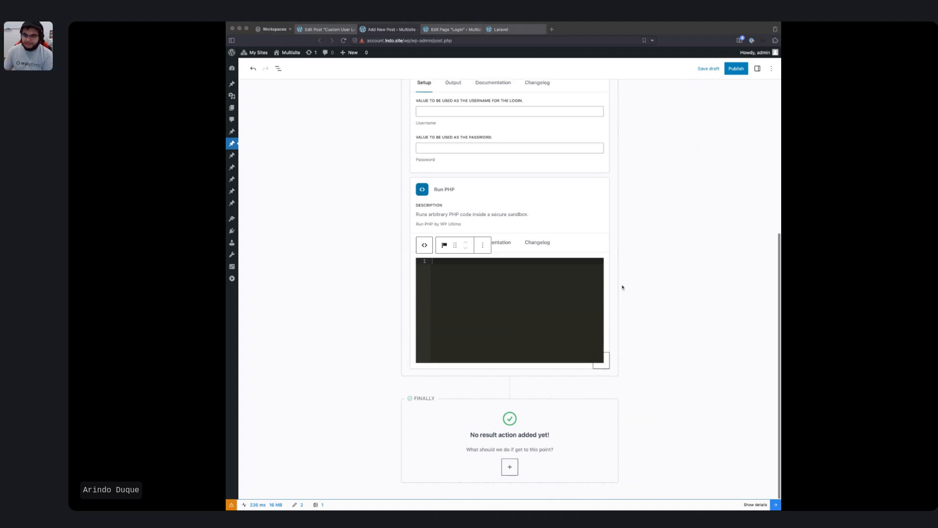
{"action": "scroll", "coordinate": [627, 274], "scroll_direction": "up", "scroll_amount": 3}
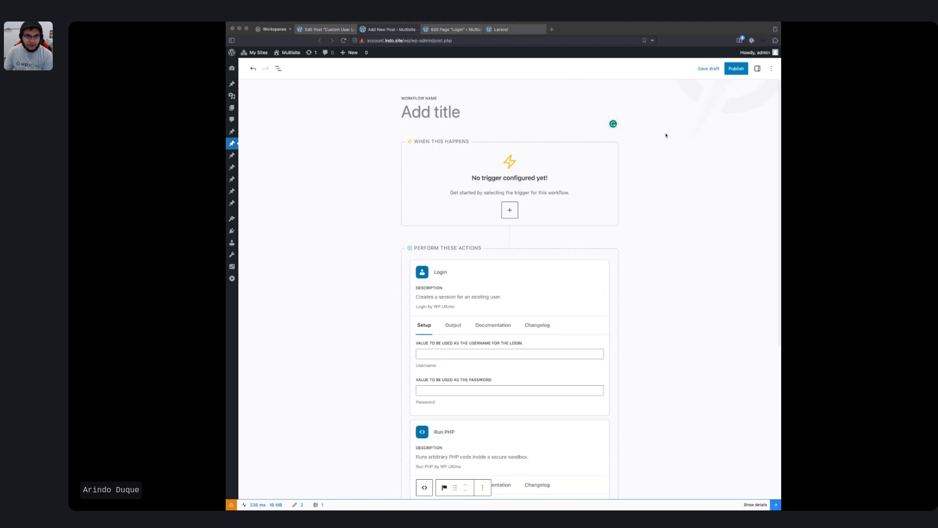
{"action": "left_click", "coordinate": [335, 30]}
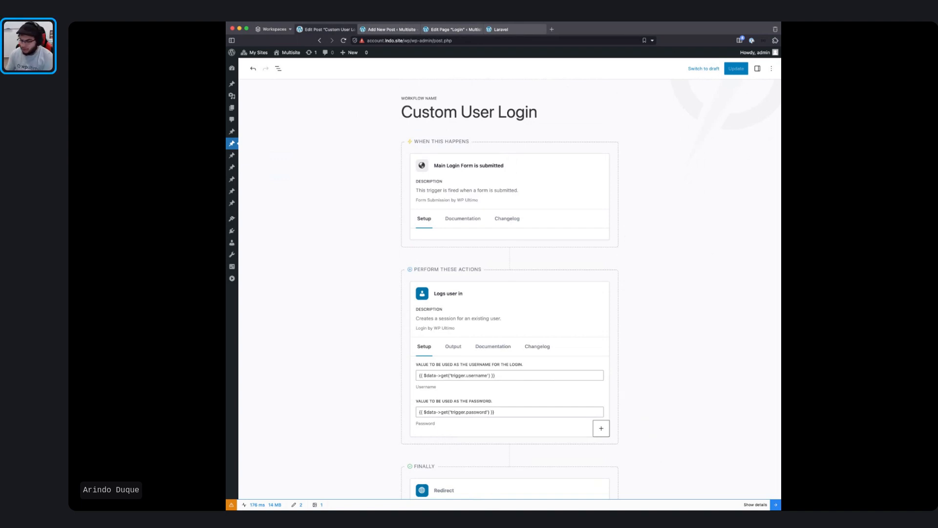
{"action": "left_click", "coordinate": [483, 166]}
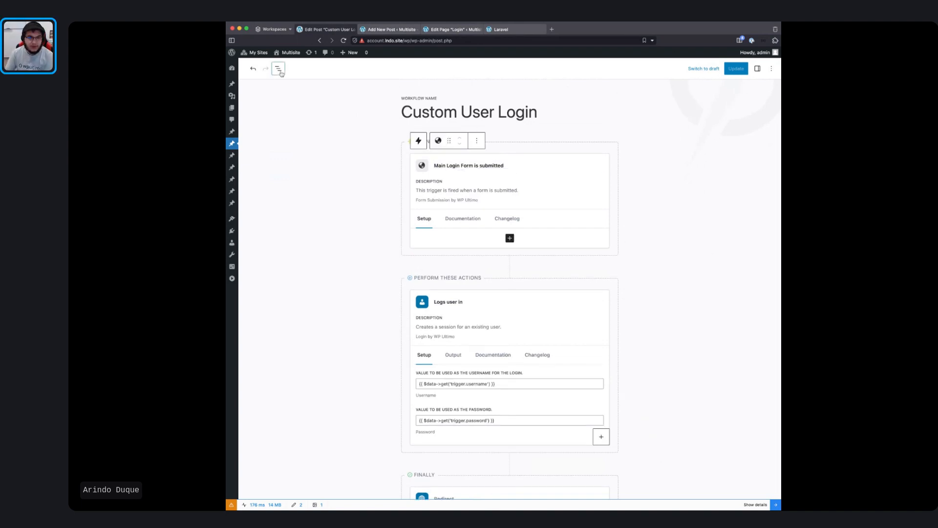
{"action": "left_click", "coordinate": [278, 69]}
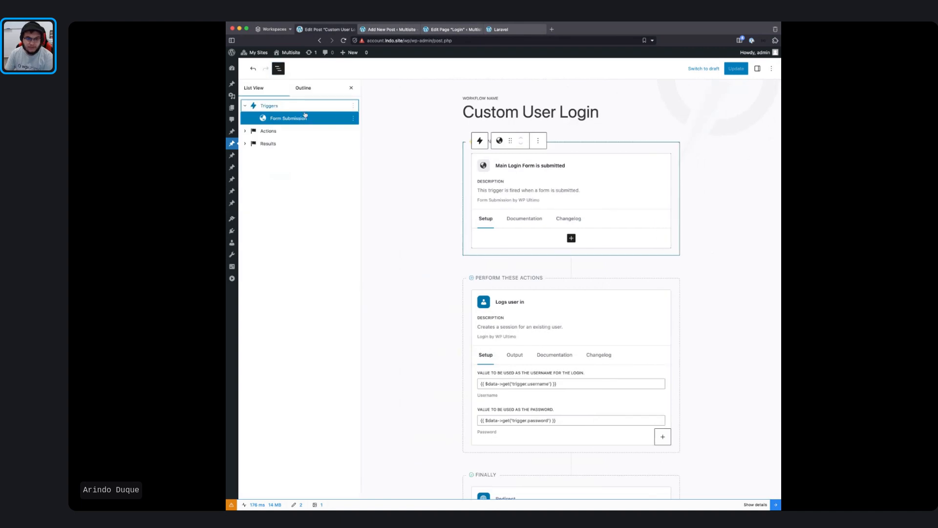
{"action": "left_click", "coordinate": [278, 68]}
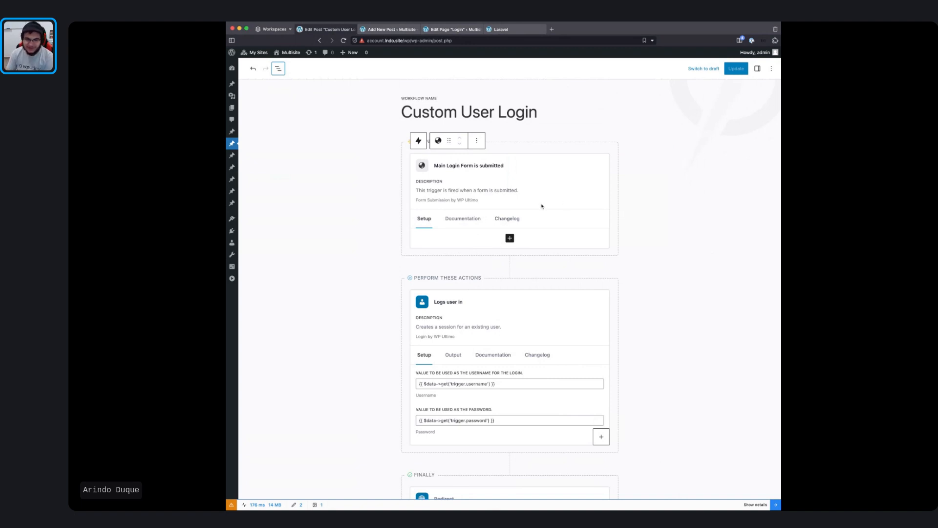
{"action": "scroll", "coordinate": [542, 207], "scroll_direction": "down", "scroll_amount": 2}
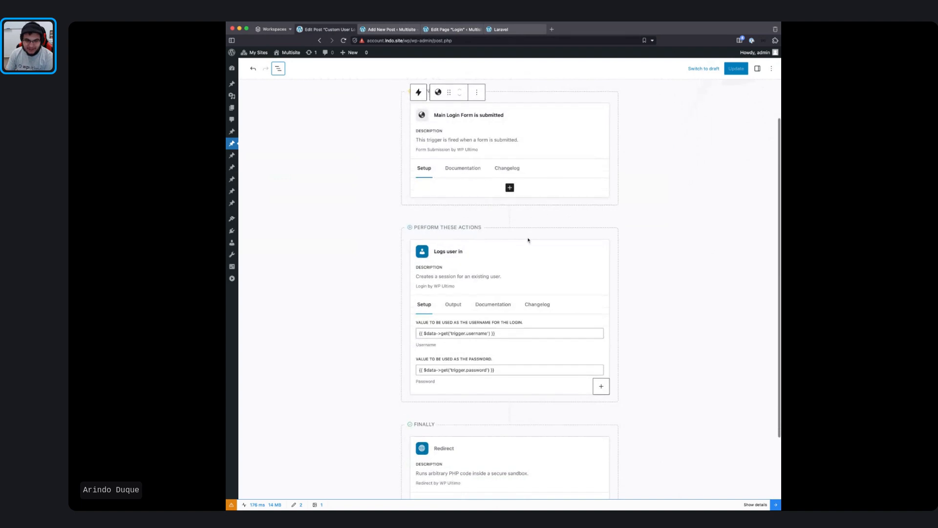
Step: Select the Main Login Form trigger card, then the Logs user in action card
{"action": "scroll", "coordinate": [533, 140], "scroll_direction": "up", "scroll_amount": 2}
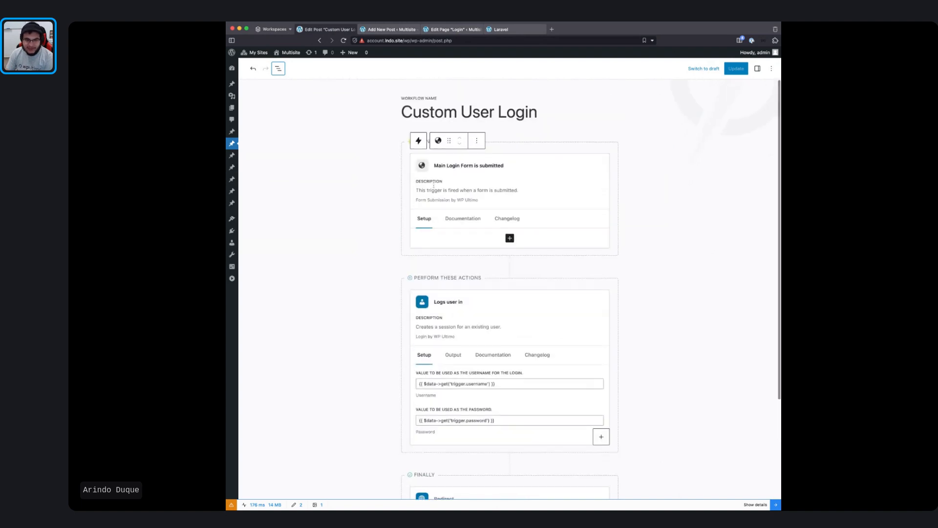
{"action": "left_click", "coordinate": [502, 188]}
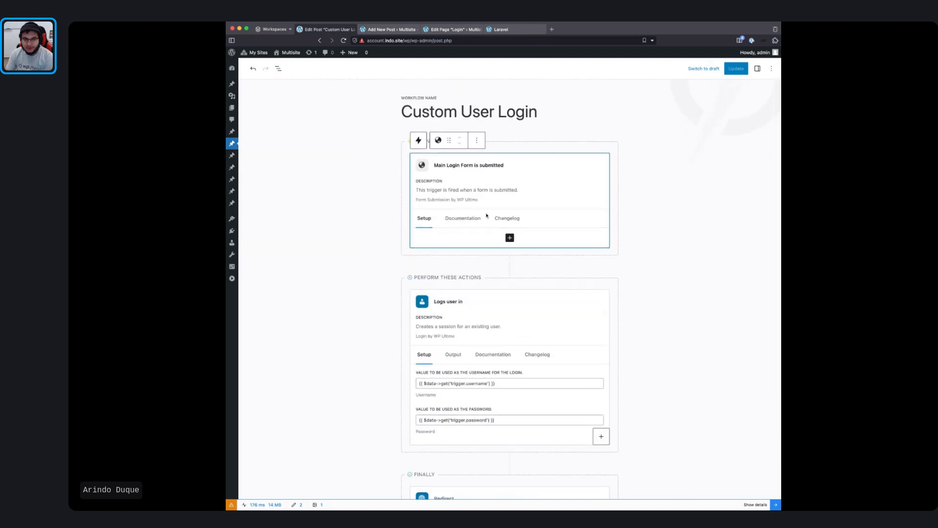
{"action": "scroll", "coordinate": [489, 217], "scroll_direction": "down", "scroll_amount": 5}
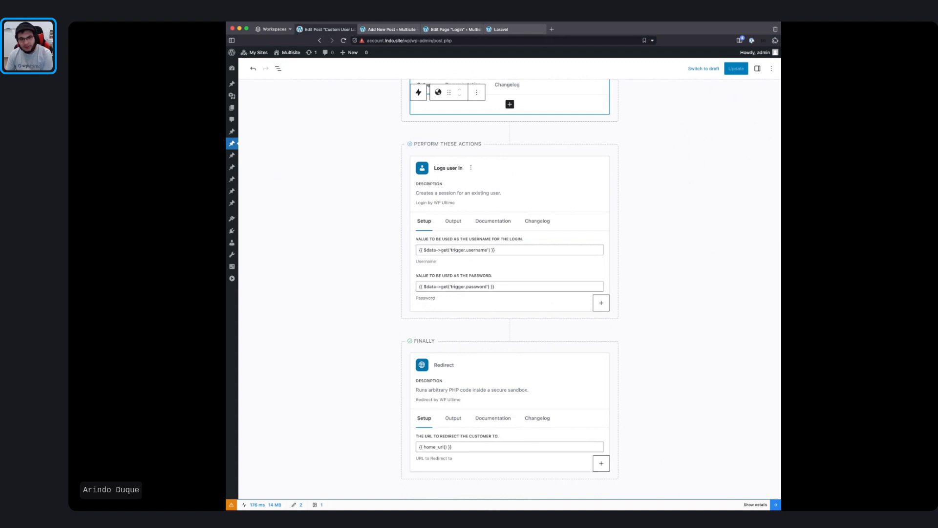
{"action": "left_click", "coordinate": [461, 181]}
{"action": "left_click", "coordinate": [500, 186]}
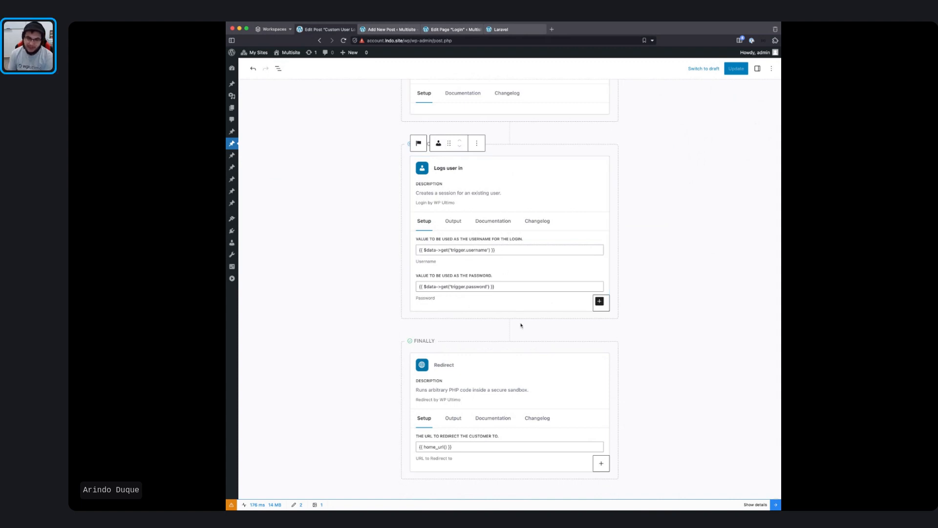
{"action": "mouse_move", "coordinate": [520, 325]}
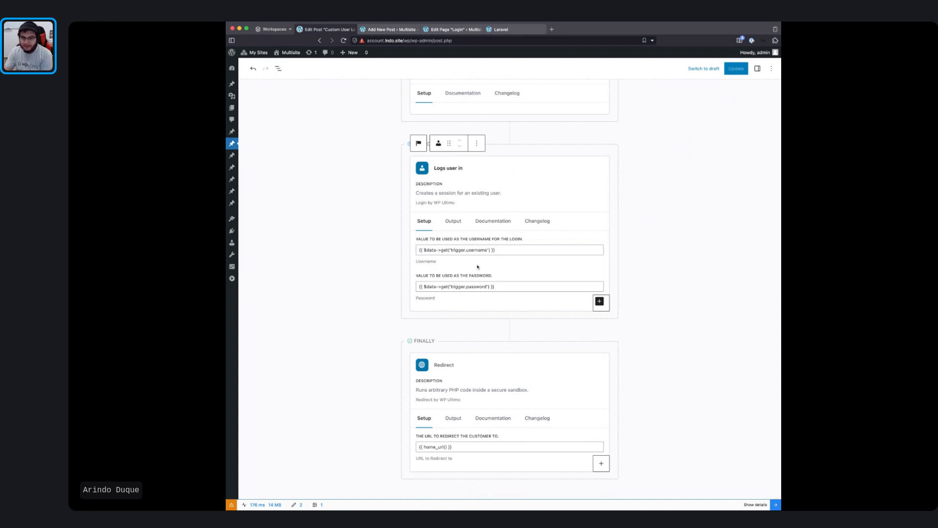
Step: Inspect the username and password expressions using trigger.username and trigger.password
{"action": "left_click", "coordinate": [497, 249]}
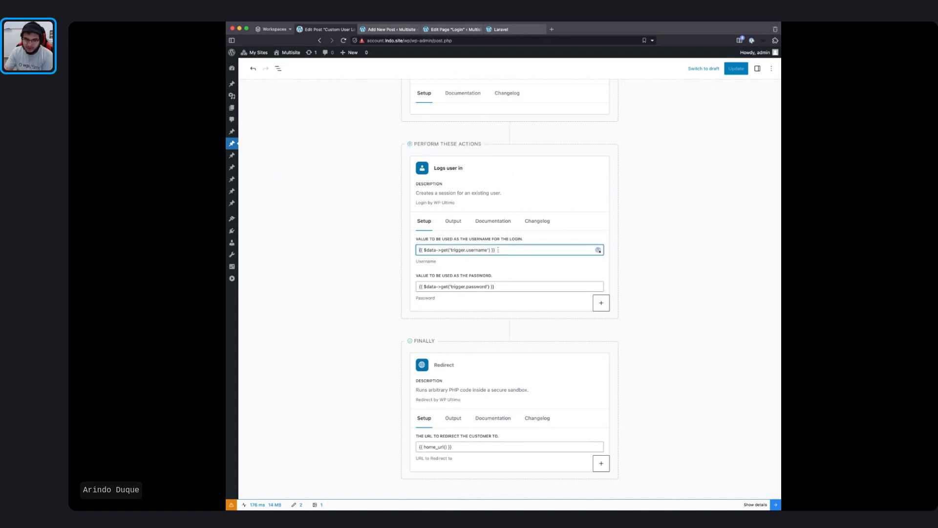
{"action": "left_click_drag", "start_coordinate": [418, 250], "coordinate": [495, 250]}
{"action": "left_click_drag", "start_coordinate": [494, 286], "coordinate": [411, 290]}
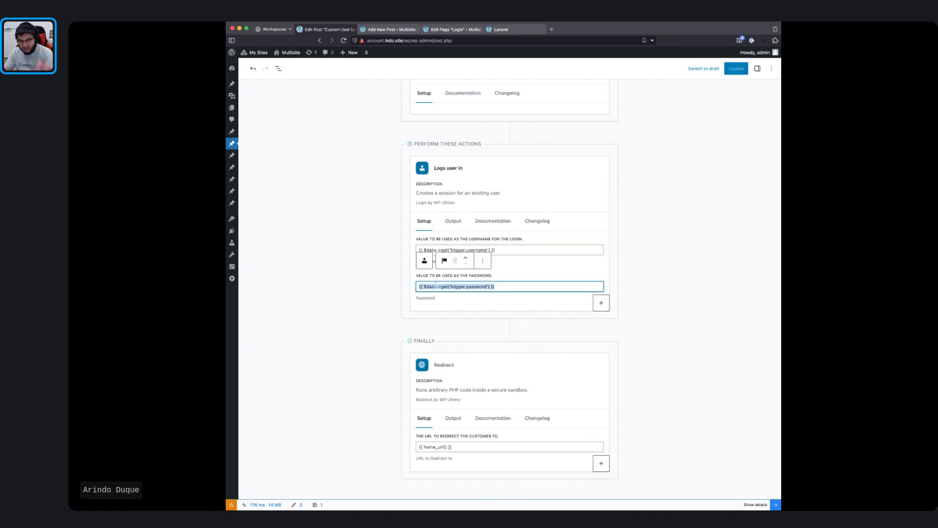
{"action": "left_click", "coordinate": [498, 286]}
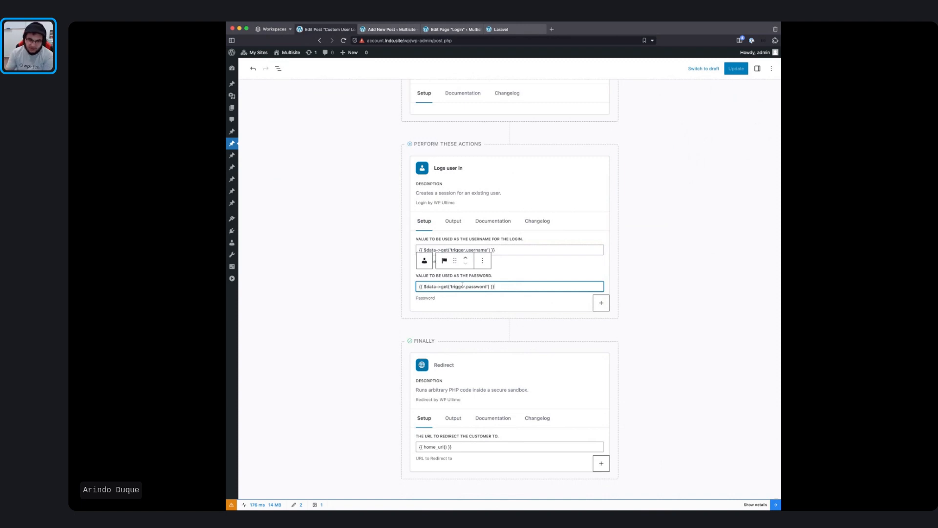
{"action": "left_click_drag", "start_coordinate": [424, 287], "coordinate": [503, 286]}
{"action": "left_click", "coordinate": [508, 286]}
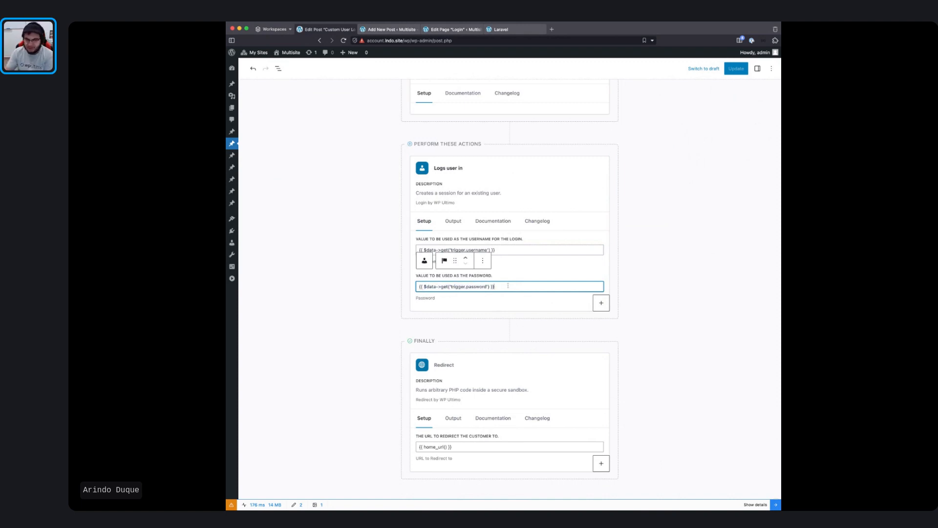
{"action": "double_click", "coordinate": [444, 287]}
{"action": "double_click", "coordinate": [460, 287]}
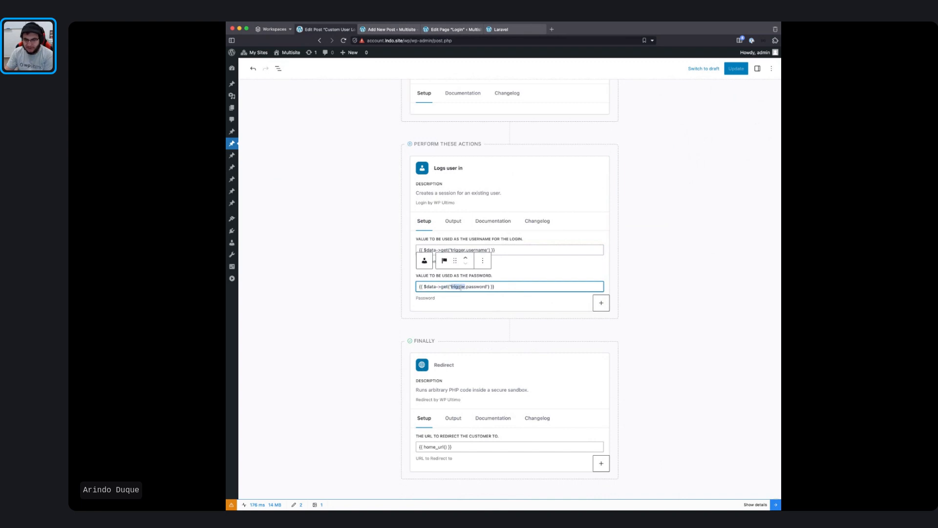
{"action": "double_click", "coordinate": [475, 287]}
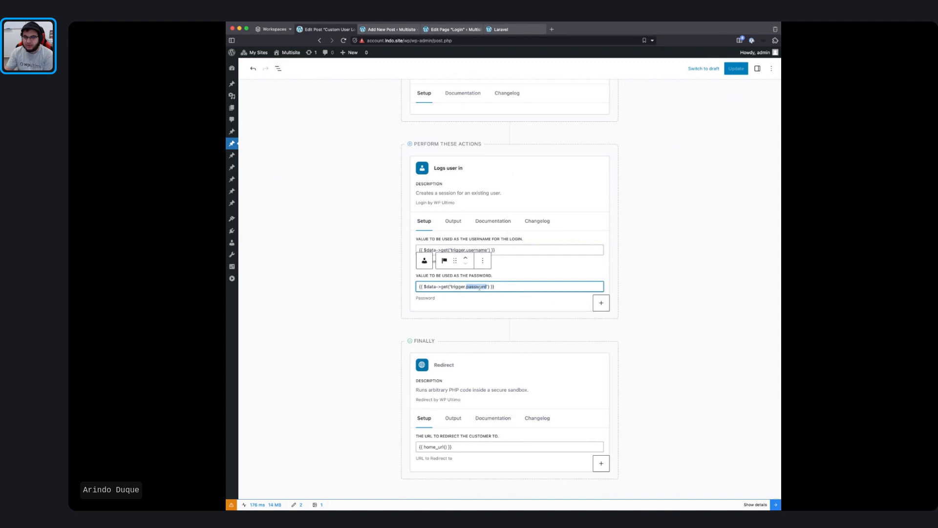
Step: Select the full password expression {{ $data->get('trigger.password') }} including braces
{"action": "scroll", "coordinate": [479, 287], "scroll_direction": "up", "scroll_amount": 5}
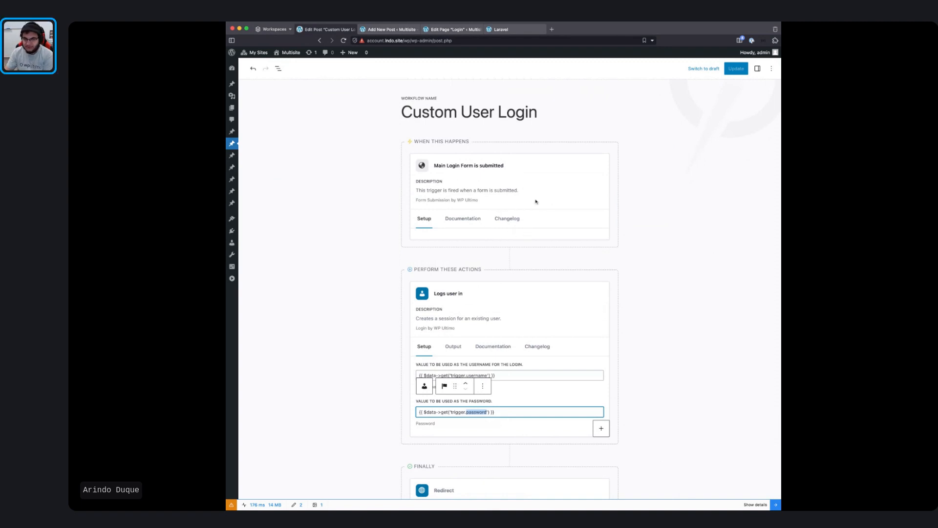
{"action": "scroll", "coordinate": [531, 245], "scroll_direction": "down", "scroll_amount": 3}
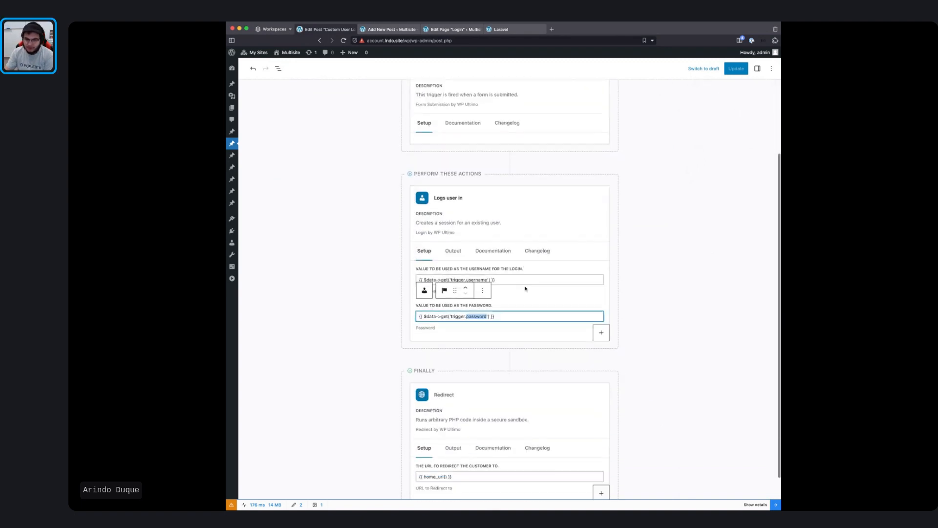
{"action": "left_click", "coordinate": [512, 319]}
{"action": "key", "text": "ctrl+a"}
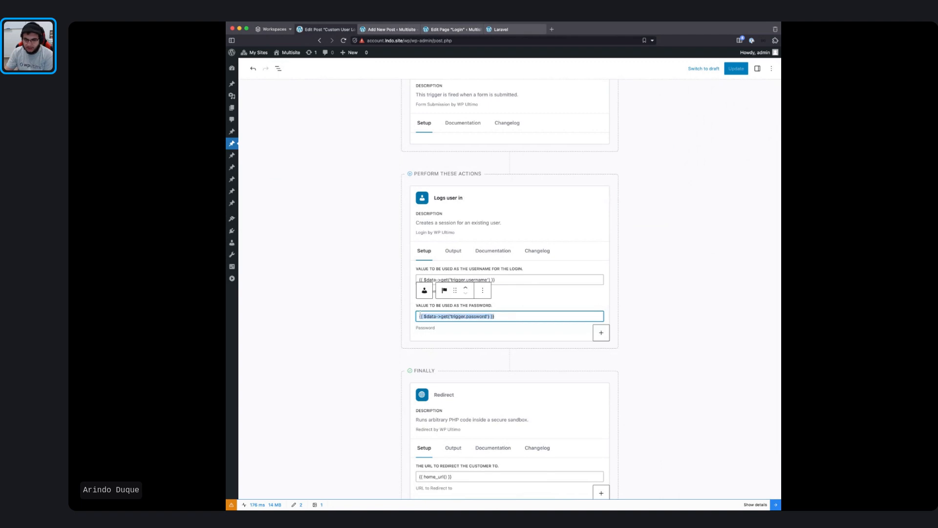
{"action": "left_click", "coordinate": [501, 313]}
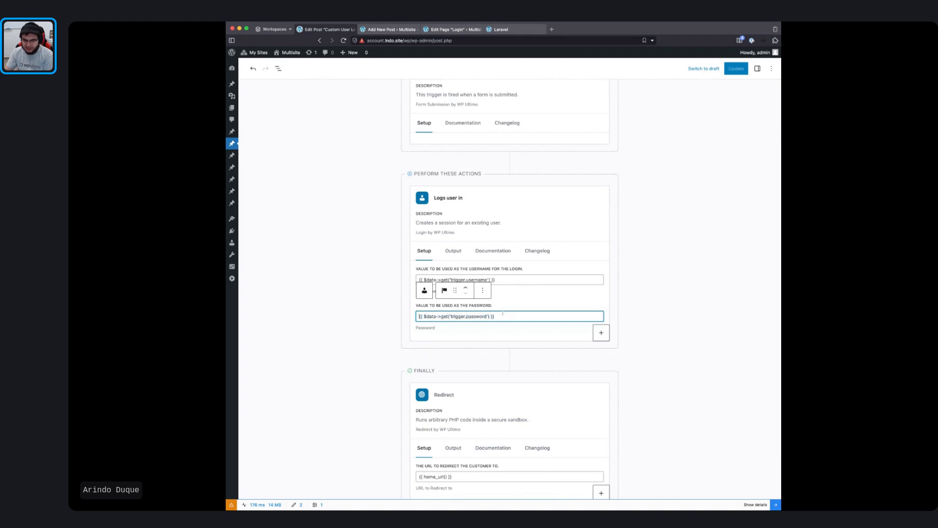
{"action": "left_click_drag", "start_coordinate": [501, 315], "coordinate": [418, 317]}
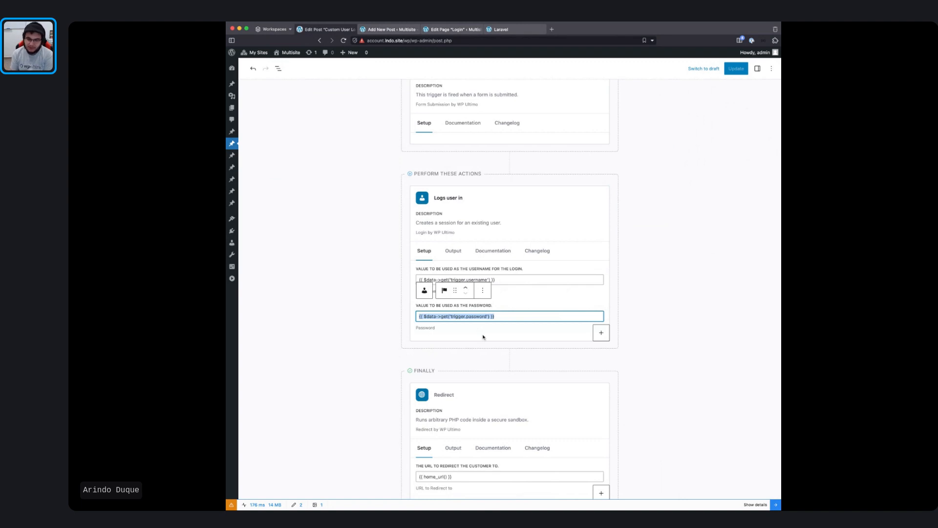
Step: Select the Redirect action block below the login step
{"action": "scroll", "coordinate": [483, 337], "scroll_direction": "up", "scroll_amount": 1}
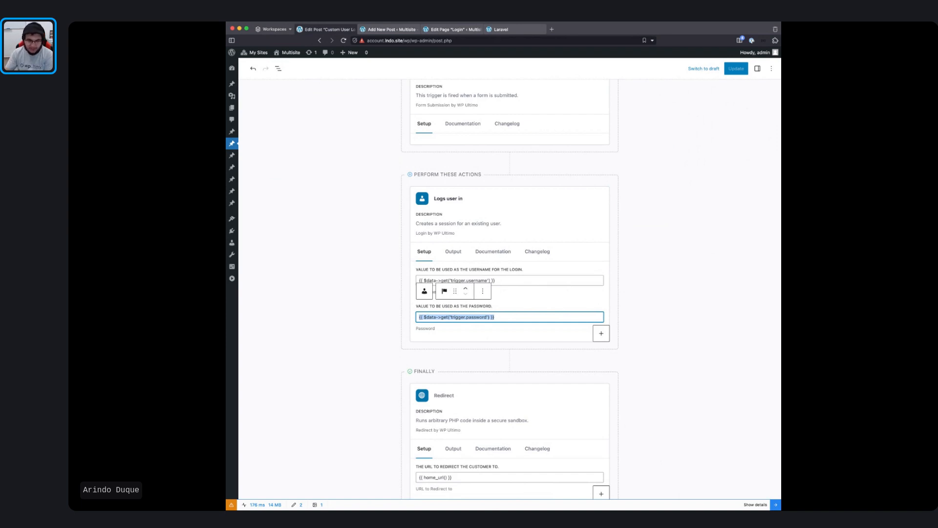
{"action": "scroll", "coordinate": [542, 450], "scroll_direction": "down", "scroll_amount": 1}
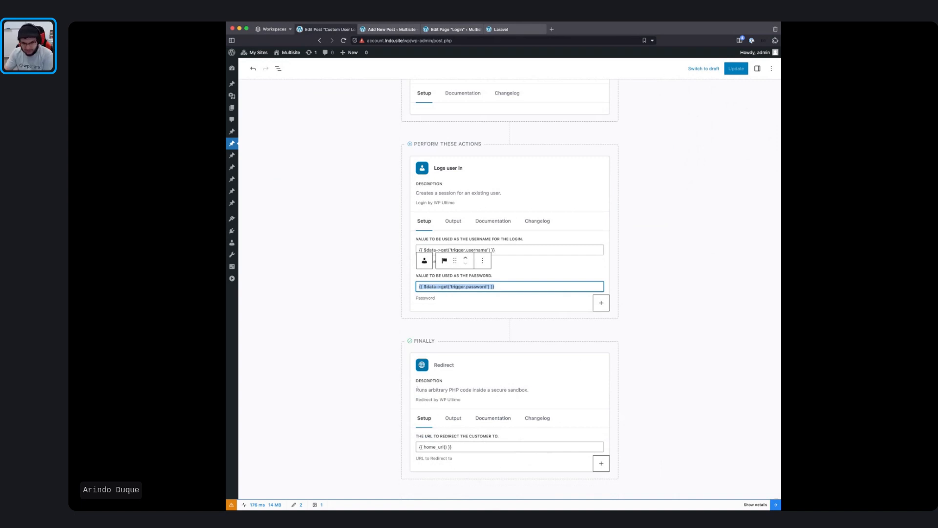
{"action": "left_click_drag", "start_coordinate": [417, 390], "coordinate": [531, 393]}
{"action": "left_click", "coordinate": [526, 395]}
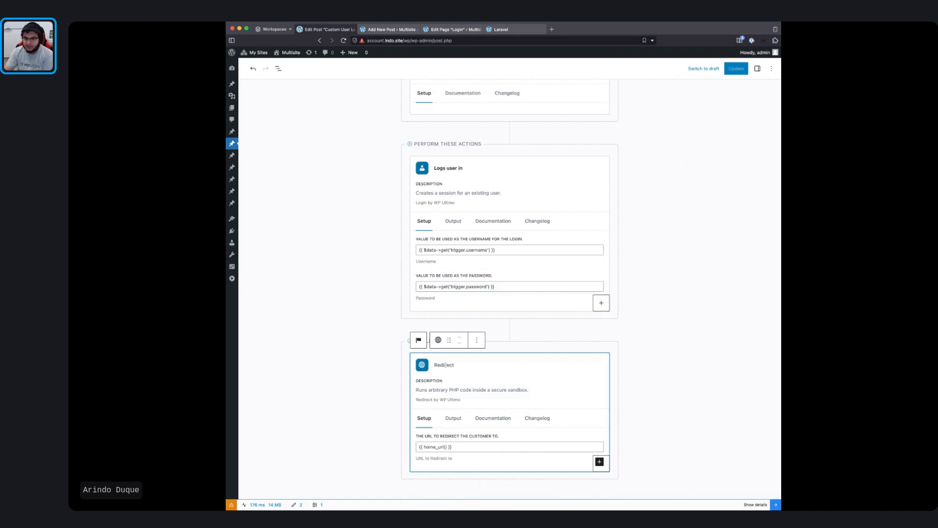
Step: Confirm the Redirect URL stays {{ home_url() }}, then go to the Login page editor
{"action": "left_click", "coordinate": [470, 447]}
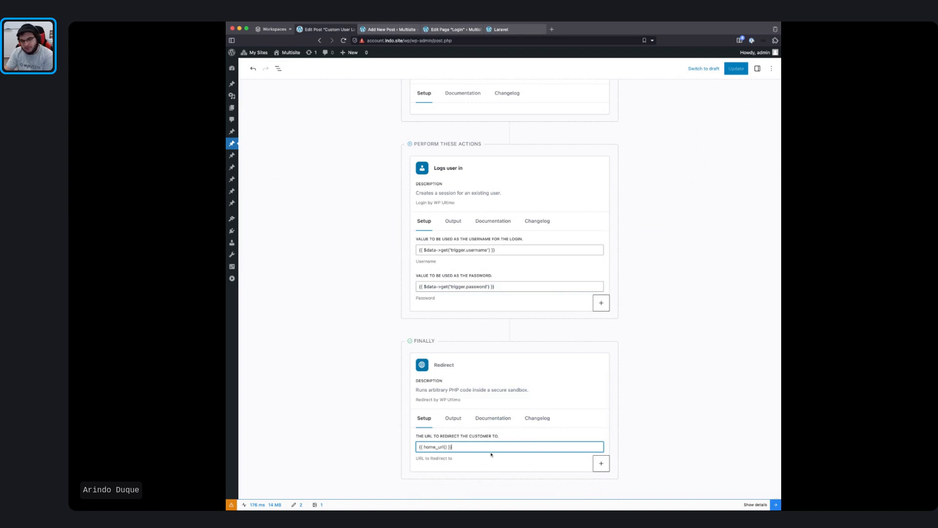
{"action": "triple_click", "coordinate": [420, 446]}
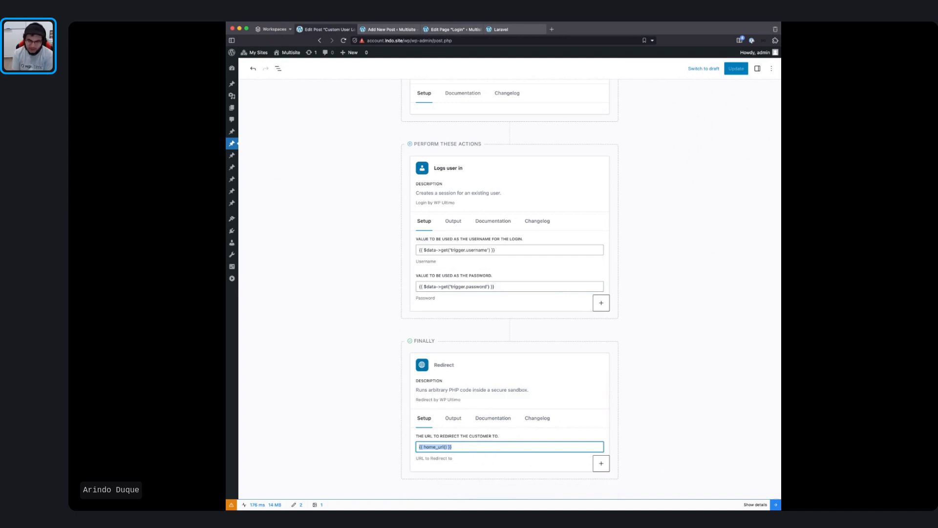
{"action": "double_click", "coordinate": [442, 447]}
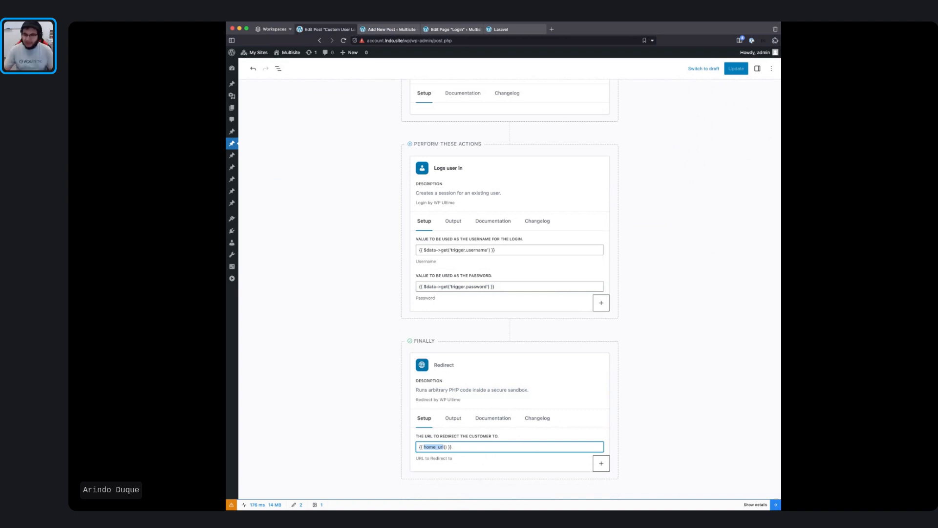
{"action": "left_click", "coordinate": [444, 447]}
{"action": "left_click_drag", "start_coordinate": [446, 447], "coordinate": [423, 447]}
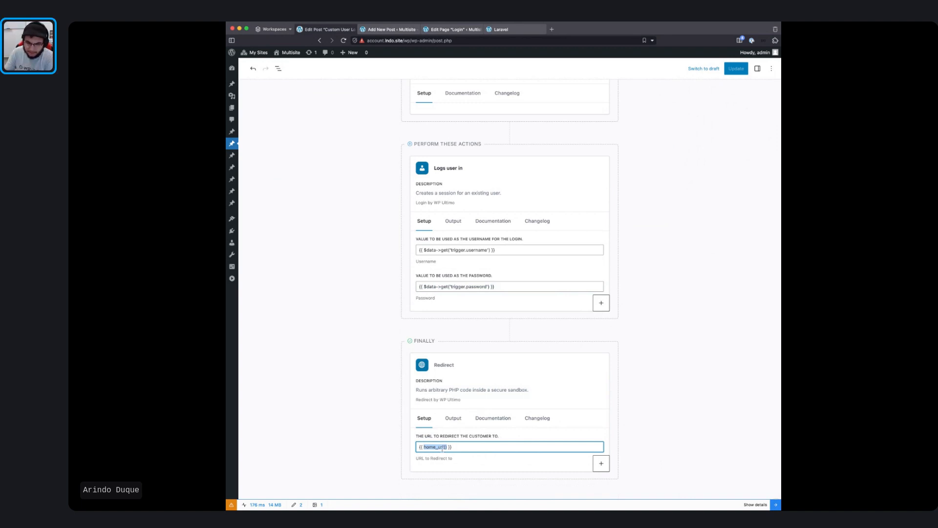
{"action": "key", "text": "End"}
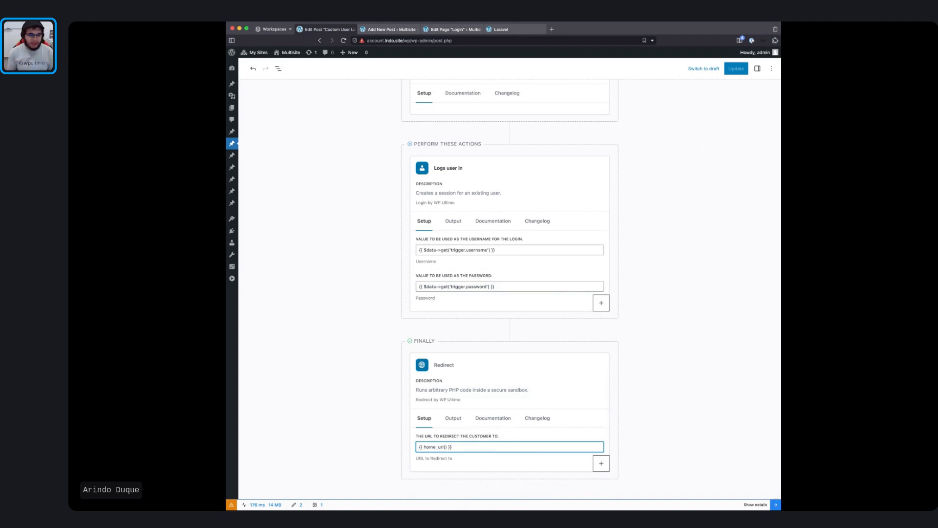
{"action": "scroll", "coordinate": [526, 235], "scroll_direction": "up", "scroll_amount": 5}
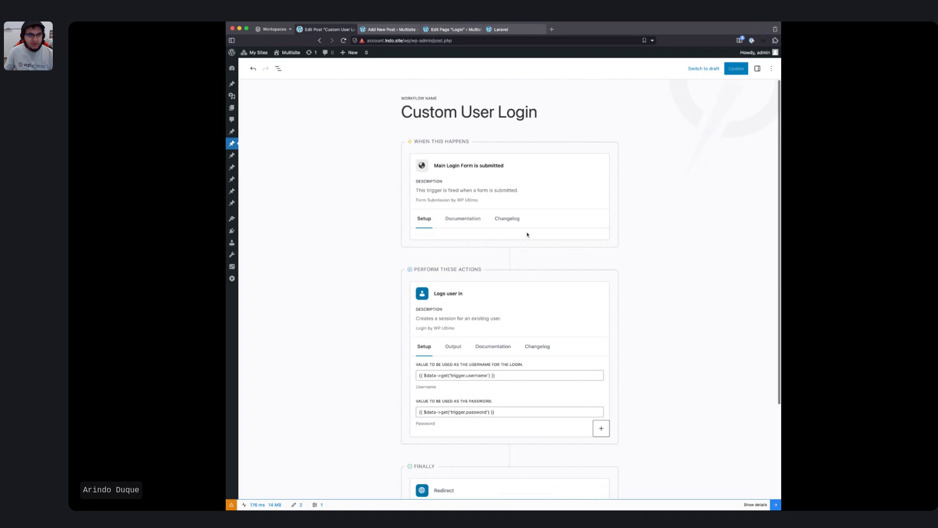
{"action": "left_click", "coordinate": [450, 30]}
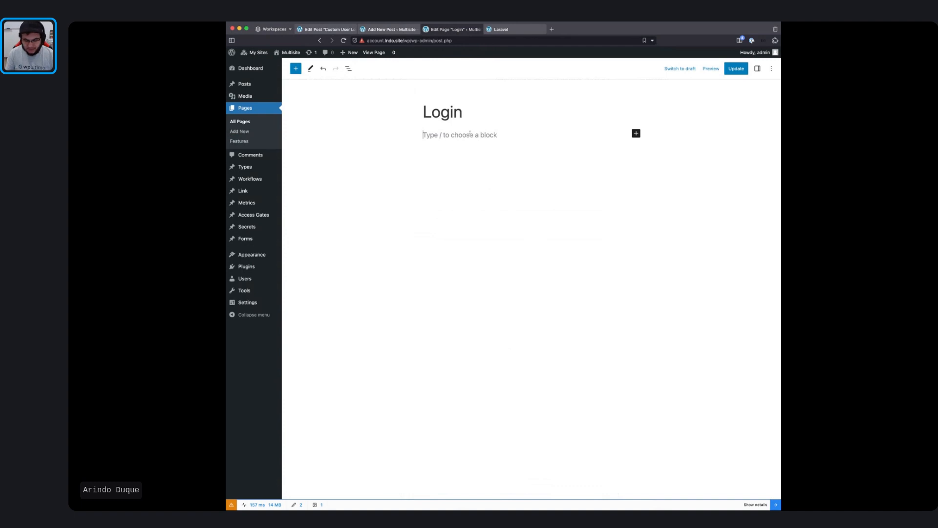
Step: Insert a Custom HTML block with a form tag, two input lines and a Login submit button
{"action": "type", "text": "/html"}
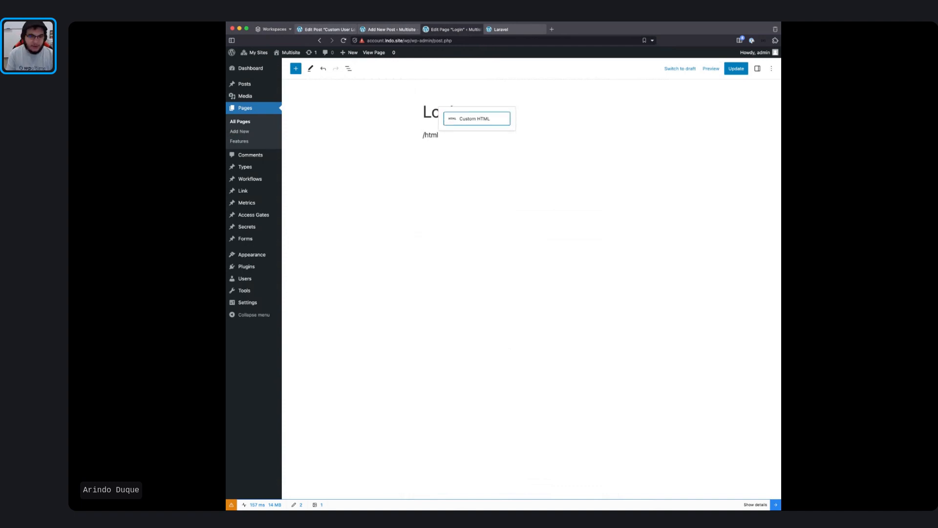
{"action": "key", "text": "Return"}
{"action": "type", "text": "<"}
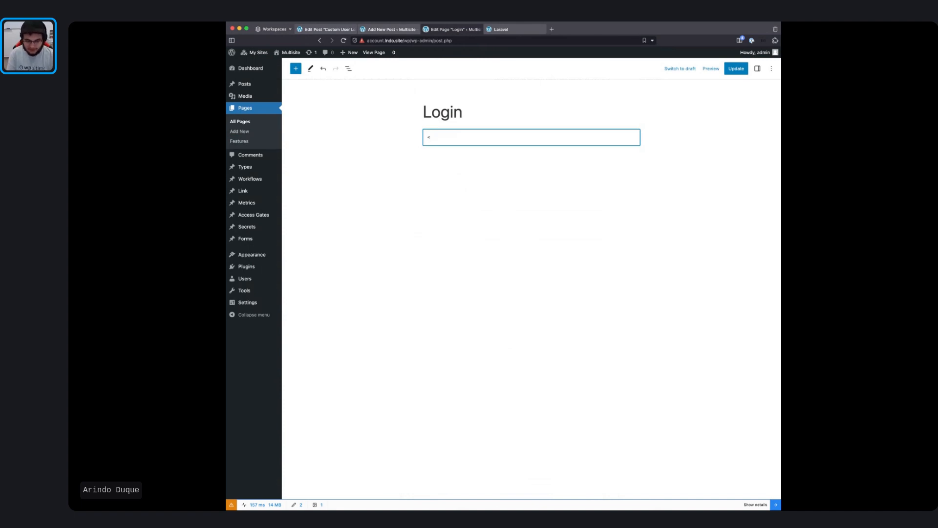
{"action": "type", "text": "form action"}
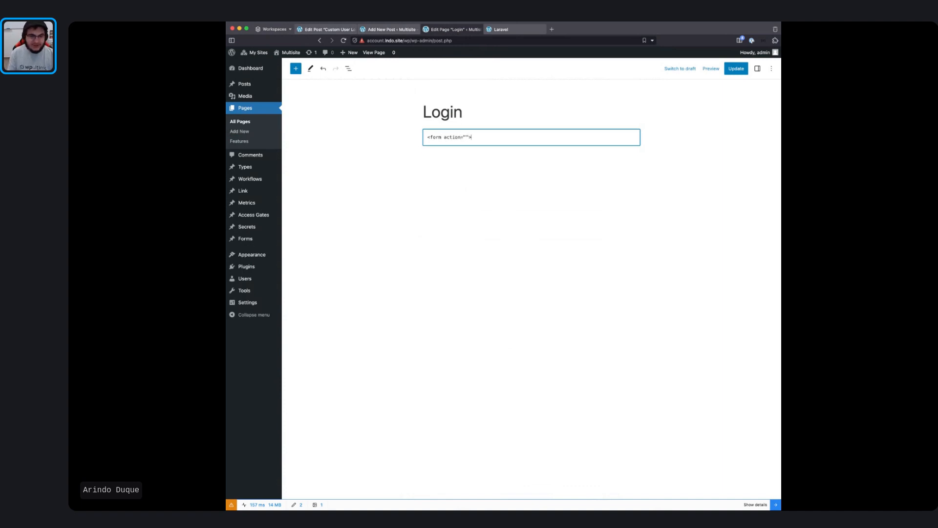
{"action": "type", "text": "=\"\">"}
{"action": "key", "text": "Return"}
{"action": "key", "text": "Return"}
{"action": "type", "text": "<input"}
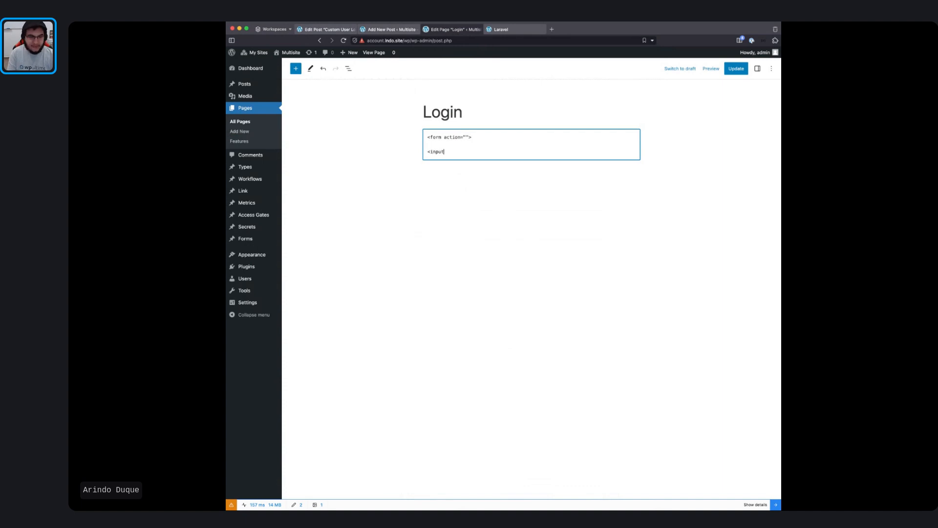
{"action": "type", "text": " ty"}
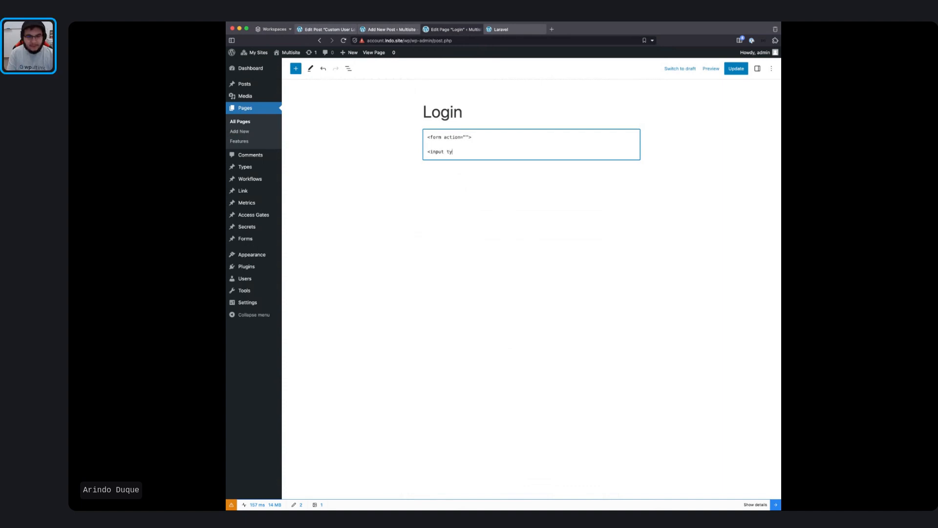
{"action": "type", "text": "pe=\"\">"}
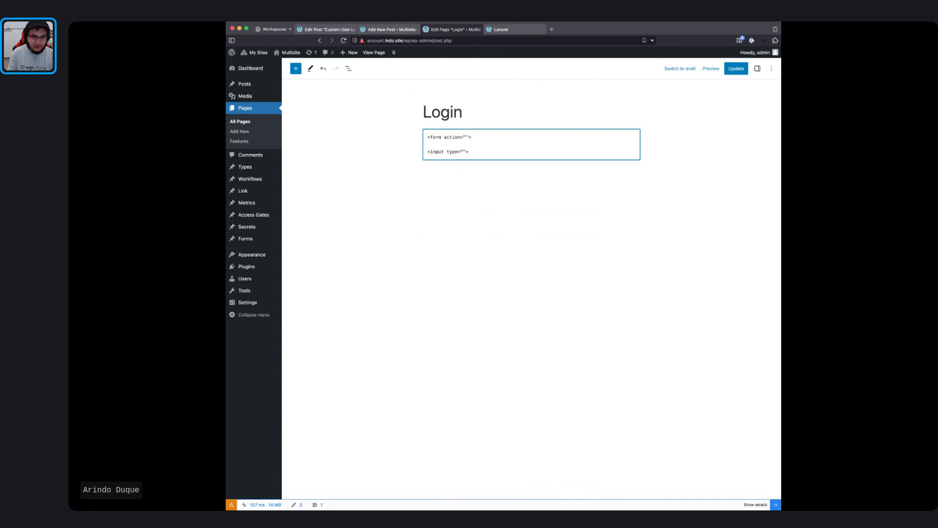
{"action": "key", "text": "super+shift+Left"}
{"action": "key", "text": "super+c"}
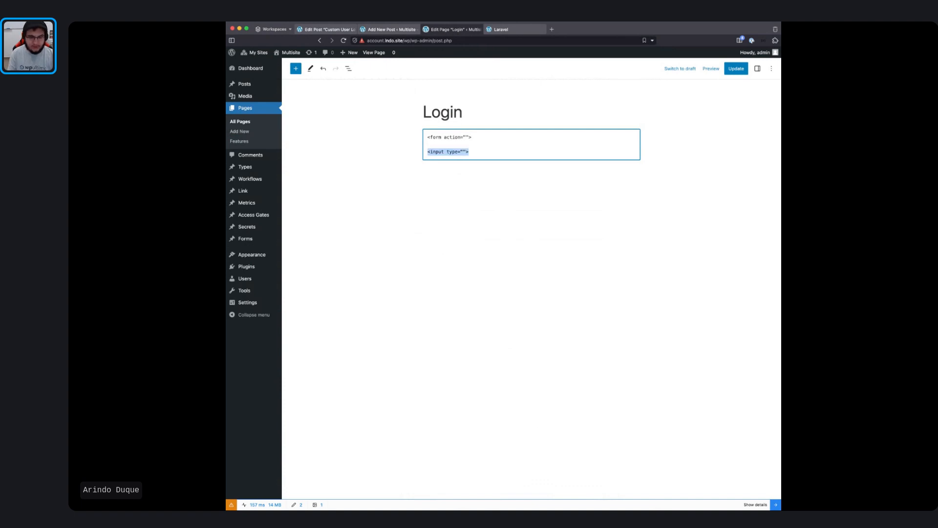
{"action": "key", "text": "Right"}
{"action": "key", "text": "Return"}
{"action": "key", "text": "super+v"}
{"action": "key", "text": "Return"}
{"action": "key", "text": "Return"}
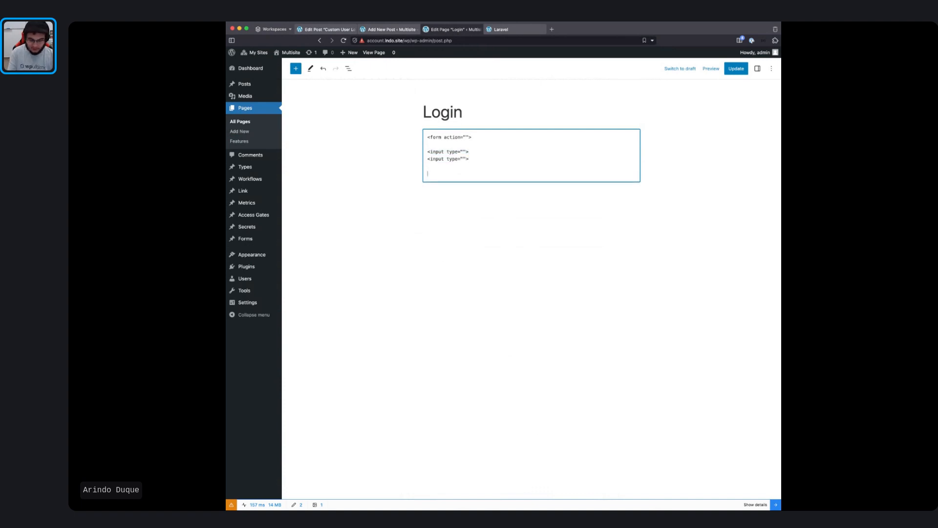
{"action": "type", "text": "<button "}
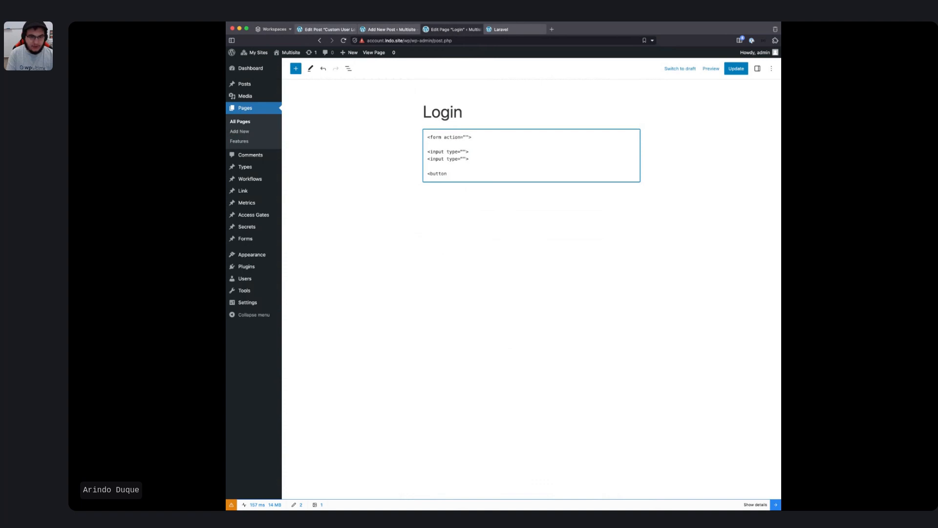
{"action": "type", "text": "type"}
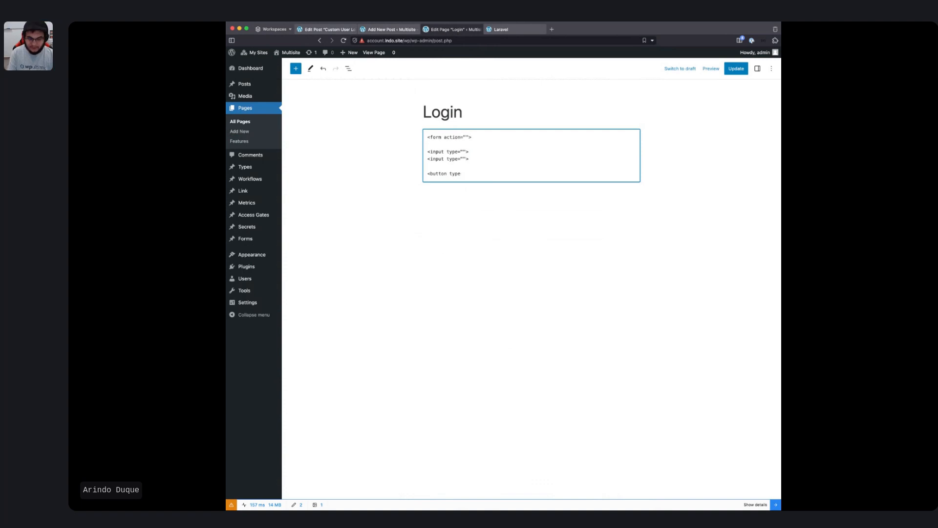
{"action": "type", "text": "=\"\"submit\">"}
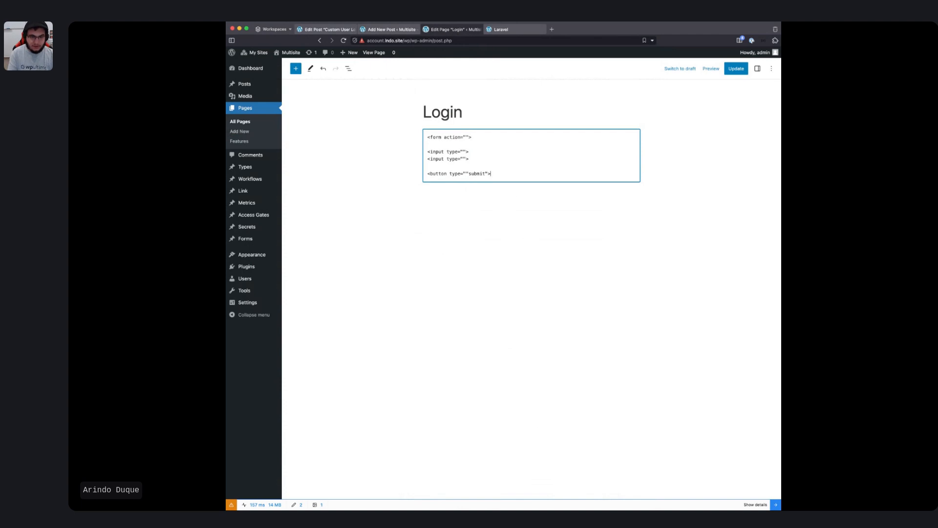
{"action": "type", "text": "Login</b"}
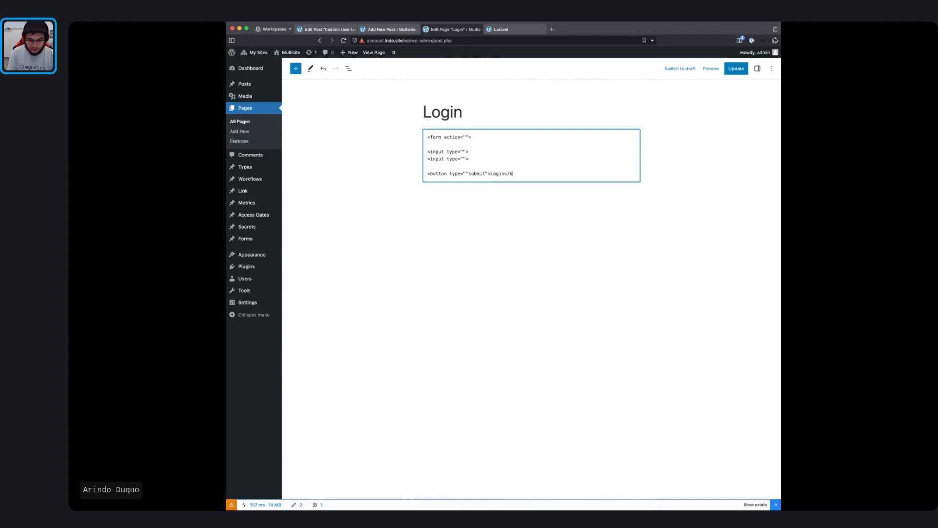
{"action": "type", "text": "utton>"}
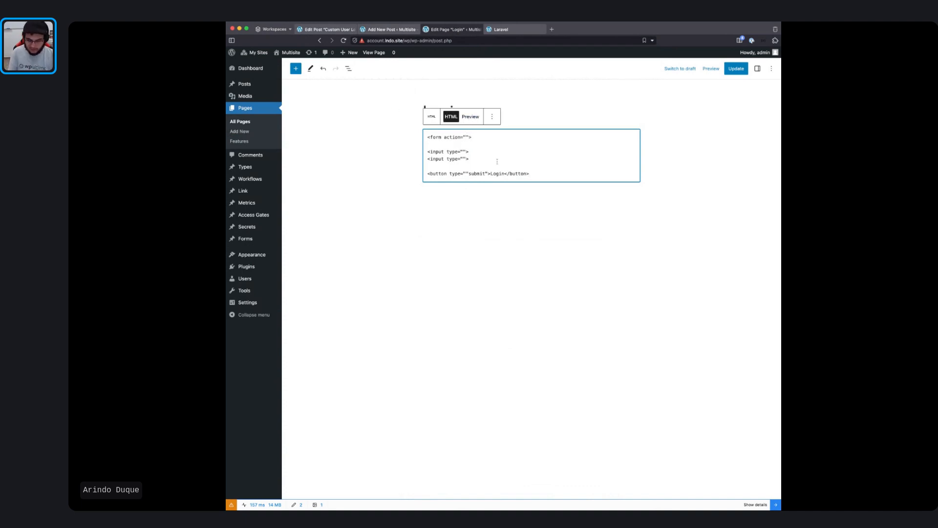
Step: Set the form action to /start/78 and add a closing </form> tag
{"action": "left_click", "coordinate": [465, 137]}
{"action": "type", "text": "/start"}
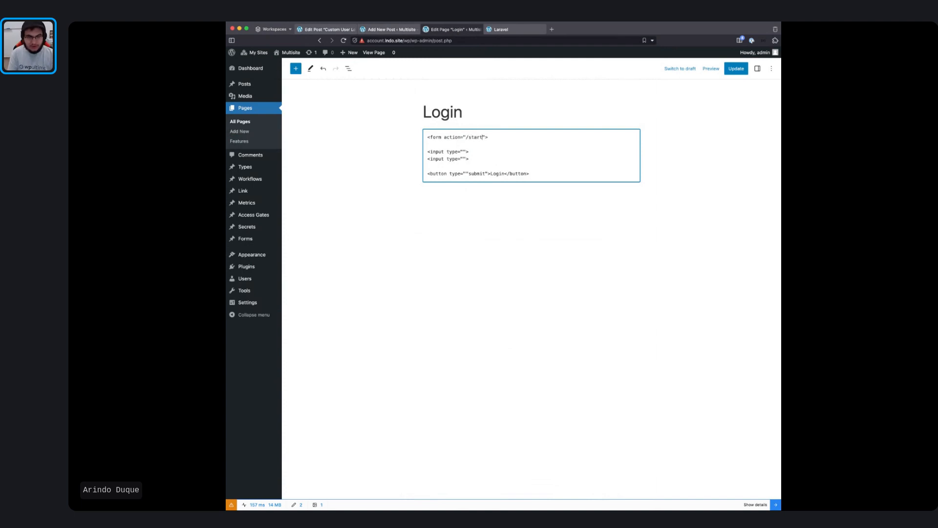
{"action": "type", "text": "/78"}
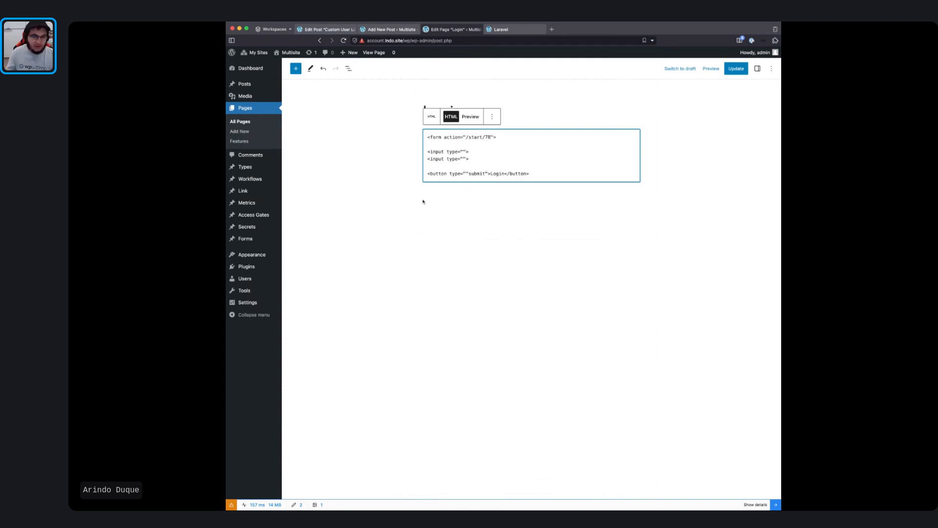
{"action": "left_click", "coordinate": [540, 177]}
{"action": "key", "text": "Return"}
{"action": "type", "text": "</fomr"}
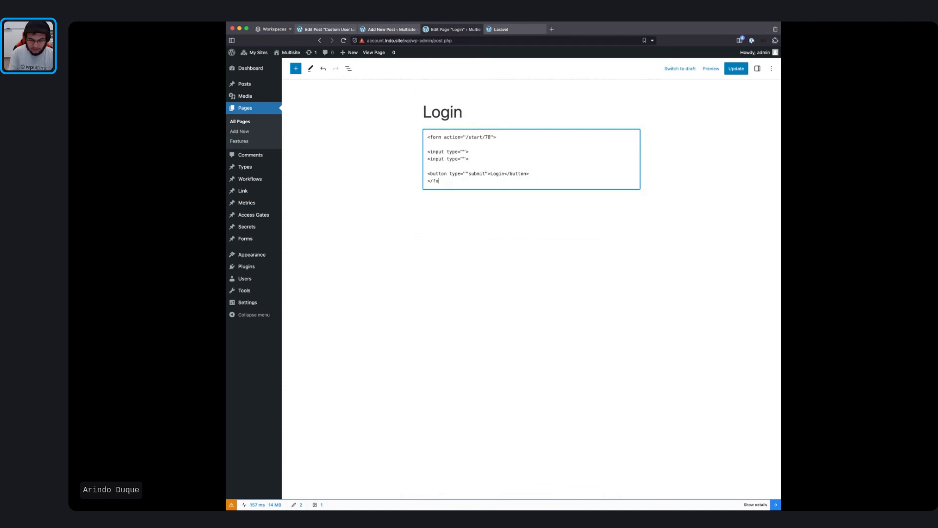
{"action": "key", "text": "BackSpace"}
{"action": "key", "text": "BackSpace"}
{"action": "key", "text": "BackSpace"}
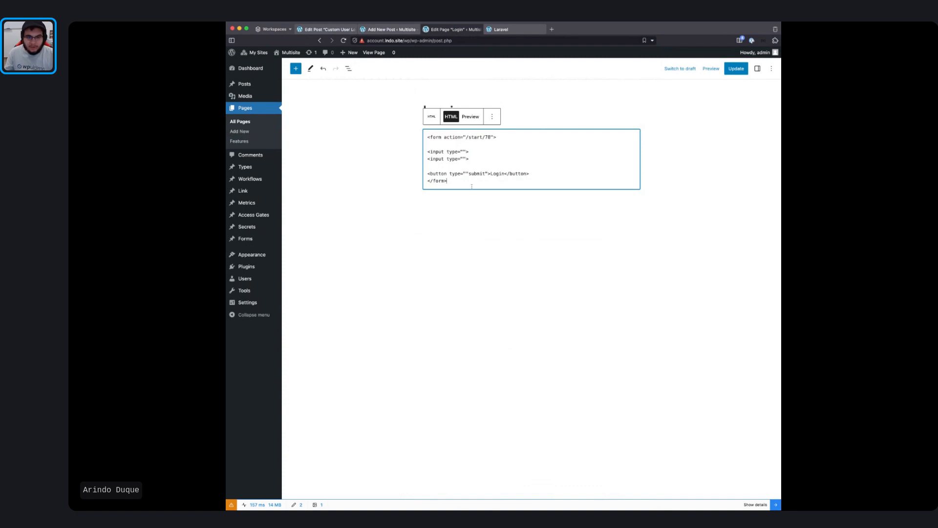
Step: Make the inputs text and password types, labelled Username: and Password
{"action": "left_click", "coordinate": [464, 152]}
{"action": "type", "text": "text"}
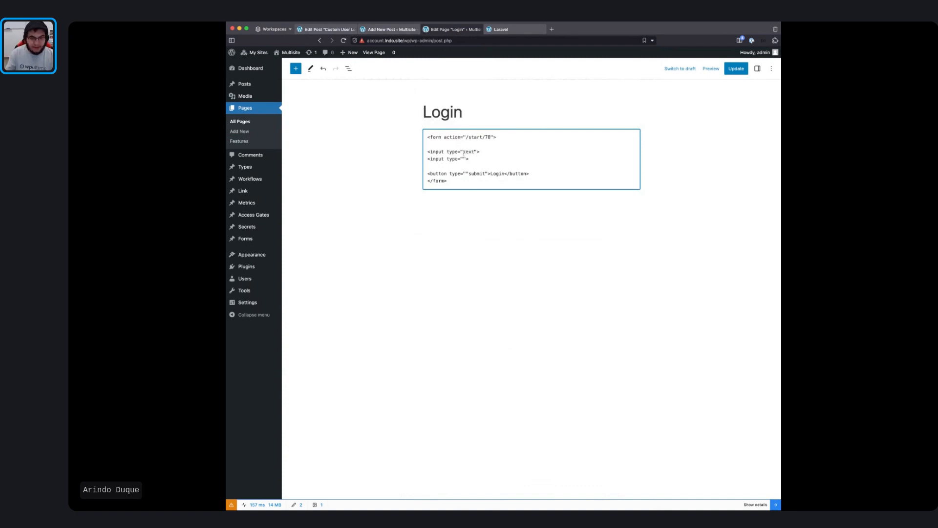
{"action": "left_click", "coordinate": [463, 158]}
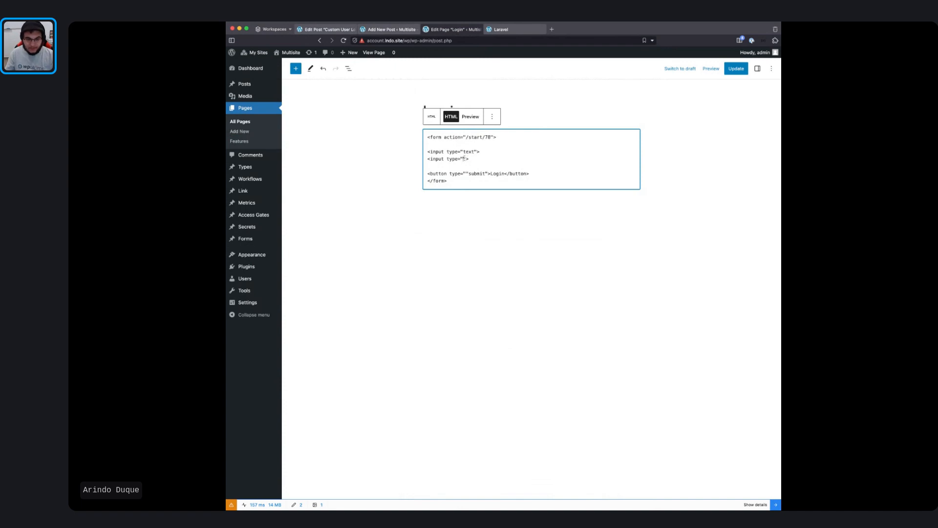
{"action": "type", "text": "password"}
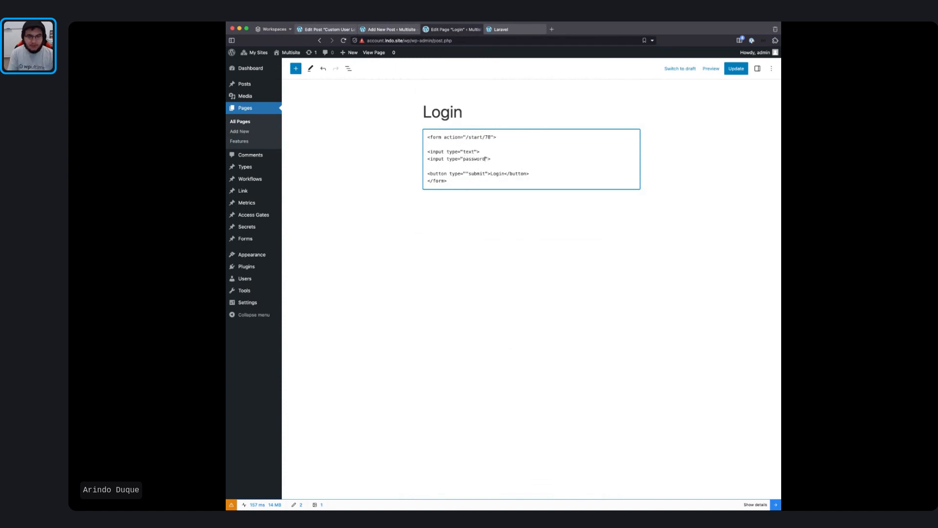
{"action": "left_click", "coordinate": [488, 155]}
{"action": "key", "text": "Return"}
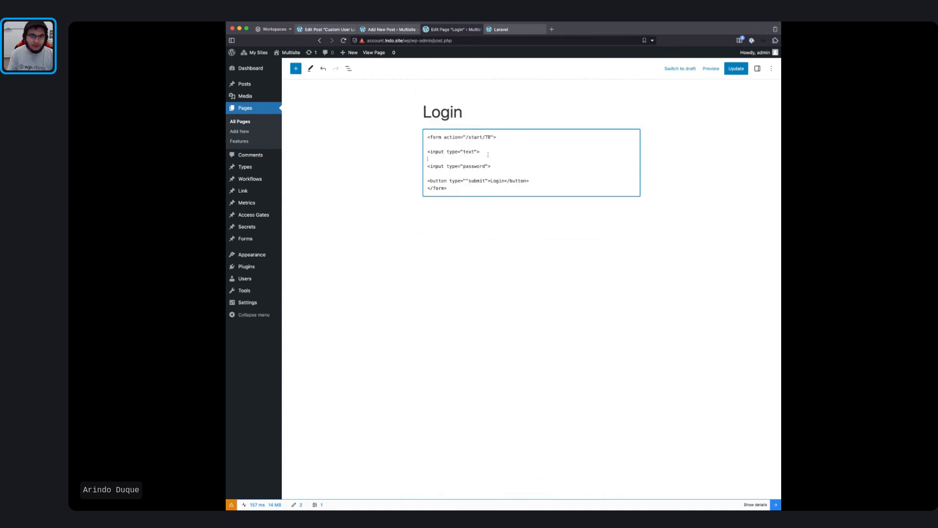
{"action": "key", "text": "Return"}
{"action": "type", "text": "Username"}
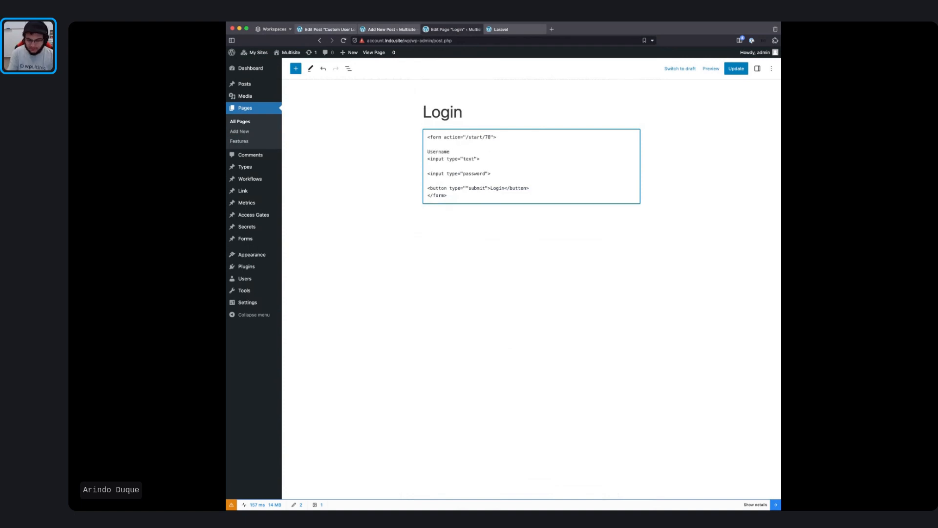
{"action": "type", "text": ":"}
{"action": "key", "text": "Down"}
{"action": "key", "text": "Return"}
{"action": "type", "text": "P"}
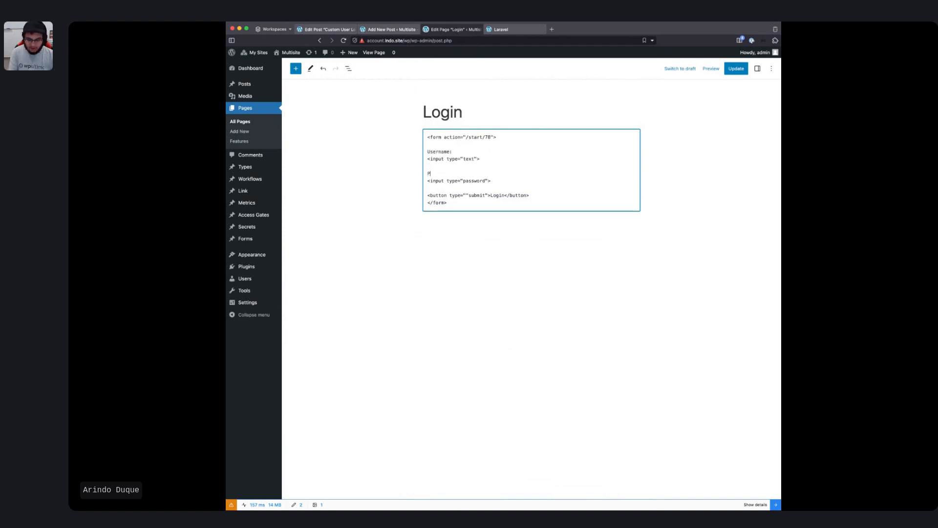
{"action": "type", "text": "assword:"}
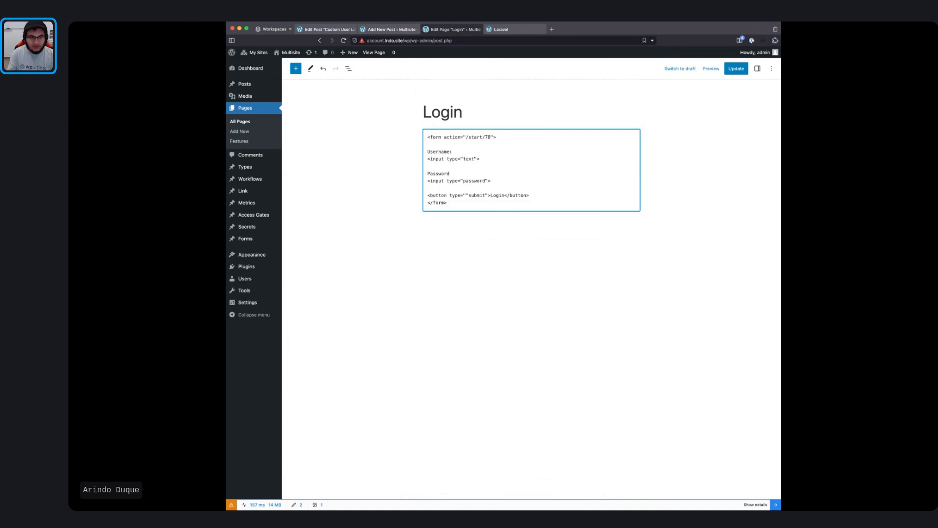
Step: Give the inputs name="password" and name="username", adding an empty method="" attribute
{"action": "left_click", "coordinate": [445, 181]}
{"action": "type", "text": "name=\"\""}
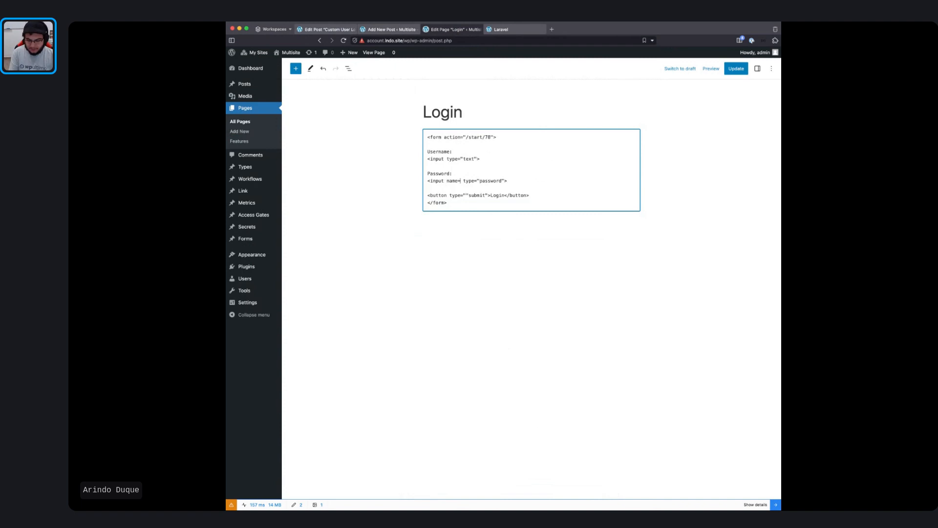
{"action": "key", "text": "Left"}
{"action": "type", "text": "password"}
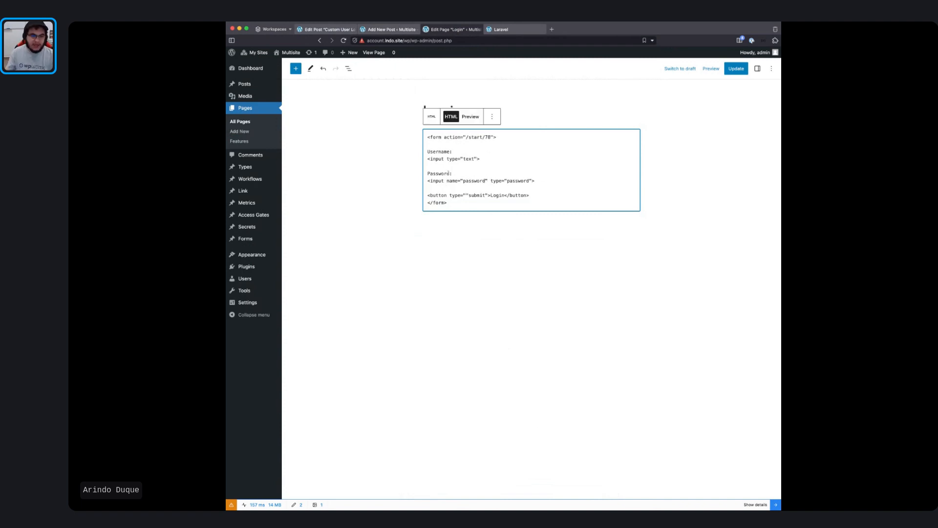
{"action": "left_click", "coordinate": [444, 159]}
{"action": "type", "text": "name=\"\""}
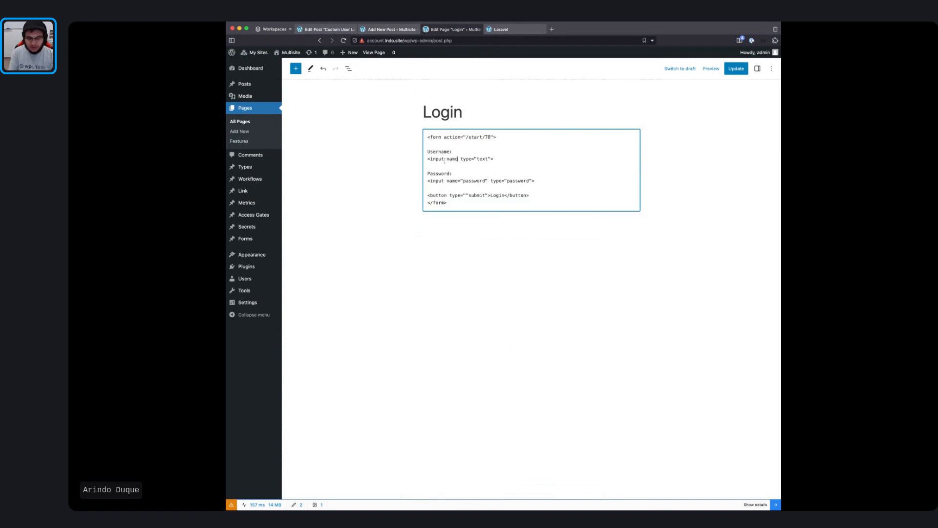
{"action": "key", "text": "Left"}
{"action": "type", "text": "username"}
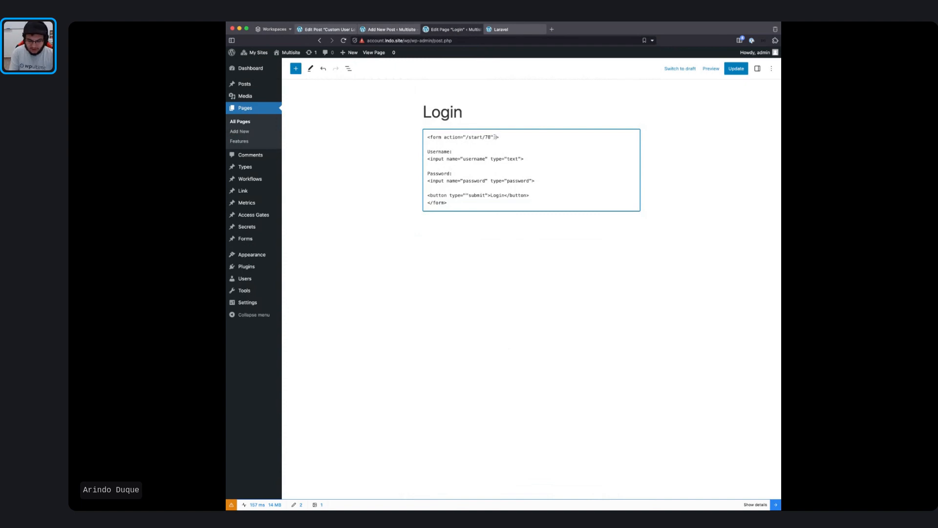
{"action": "type", "text": " meth"}
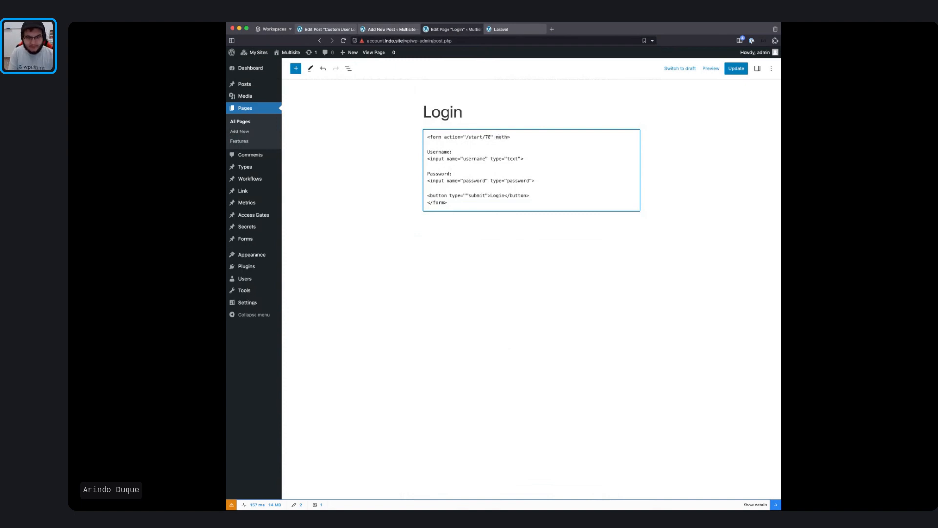
{"action": "type", "text": "od="}
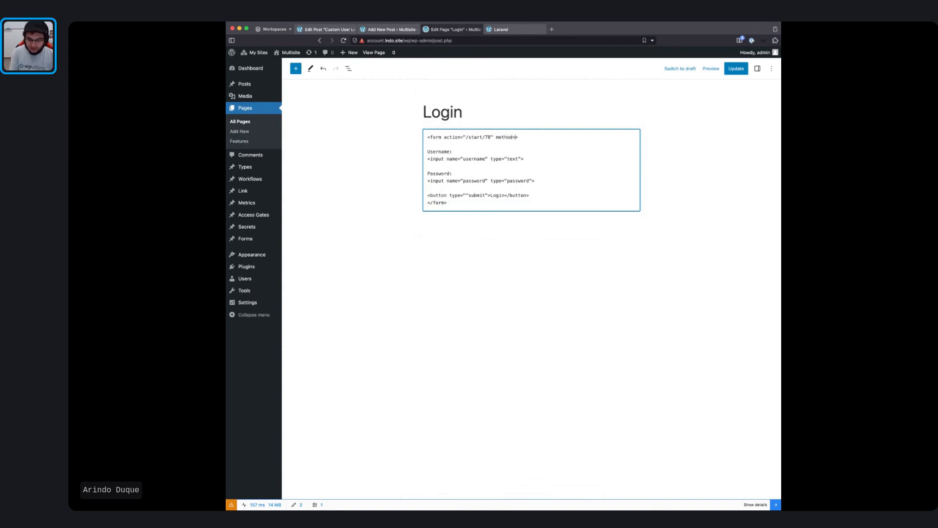
{"action": "type", "text": "\"\""}
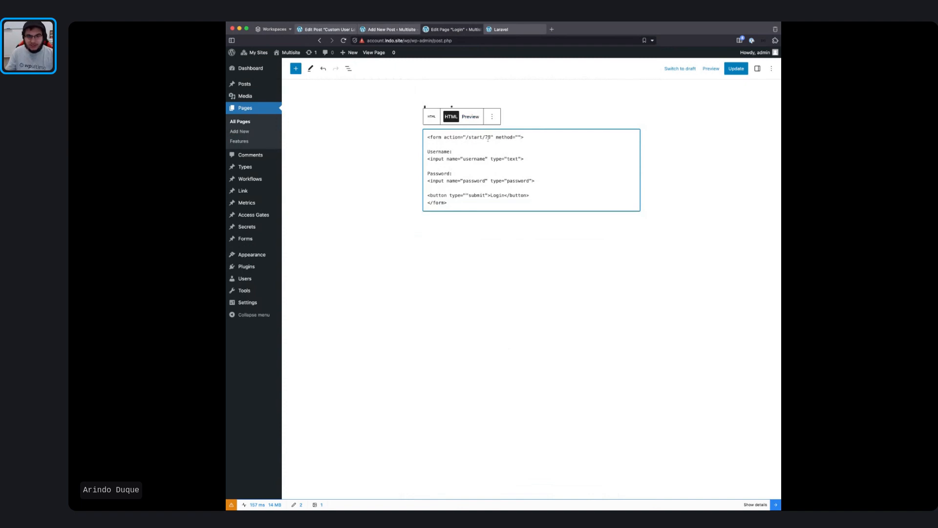
{"action": "left_click", "coordinate": [397, 29]}
{"action": "left_click", "coordinate": [327, 29]}
{"action": "left_click", "coordinate": [459, 41]}
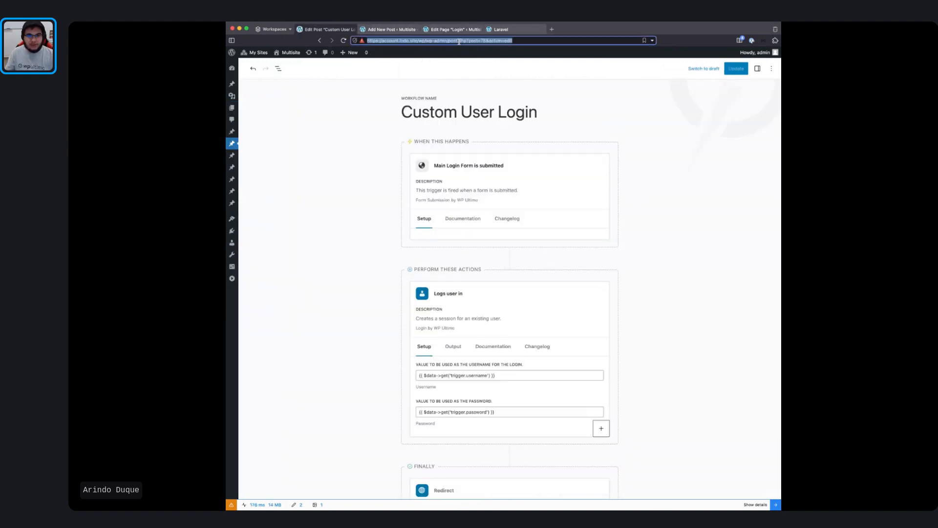
{"action": "left_click", "coordinate": [486, 41]}
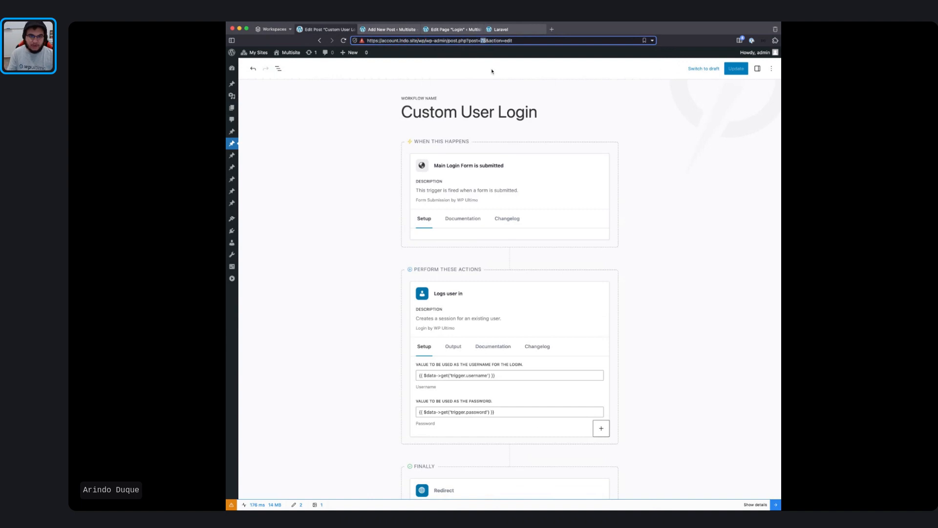
{"action": "left_click", "coordinate": [516, 33]}
{"action": "left_click", "coordinate": [444, 29]}
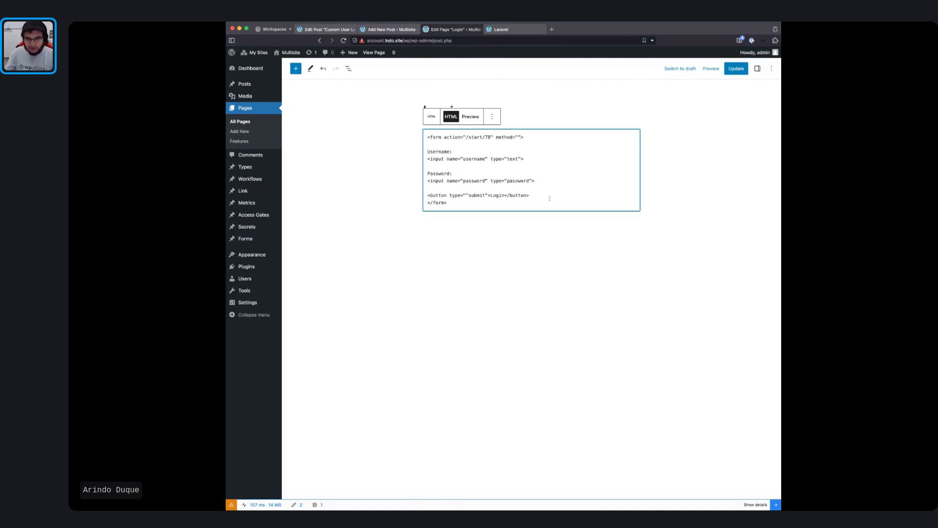
Step: Fix the doubled quote before submit, preview the form, and enter the POST method
{"action": "key", "text": "Return"}
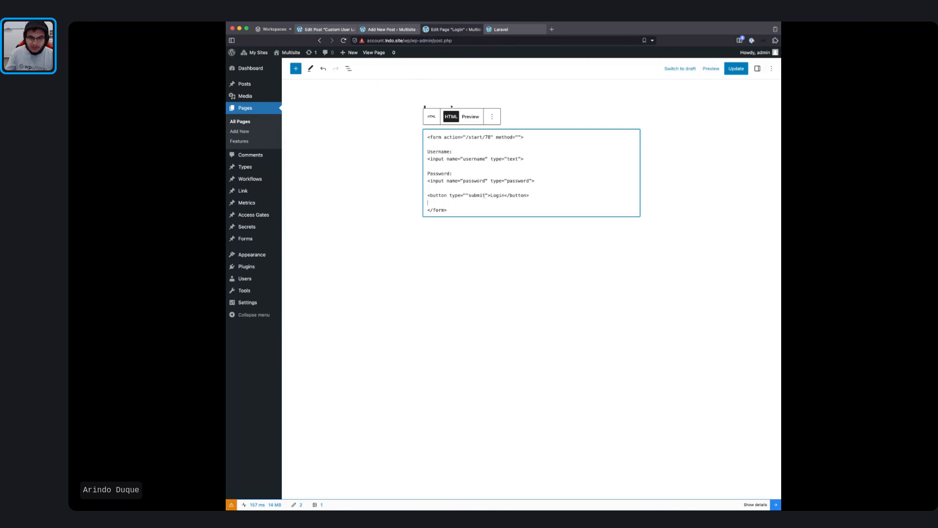
{"action": "left_click", "coordinate": [468, 195]}
{"action": "key", "text": "BackSpace"}
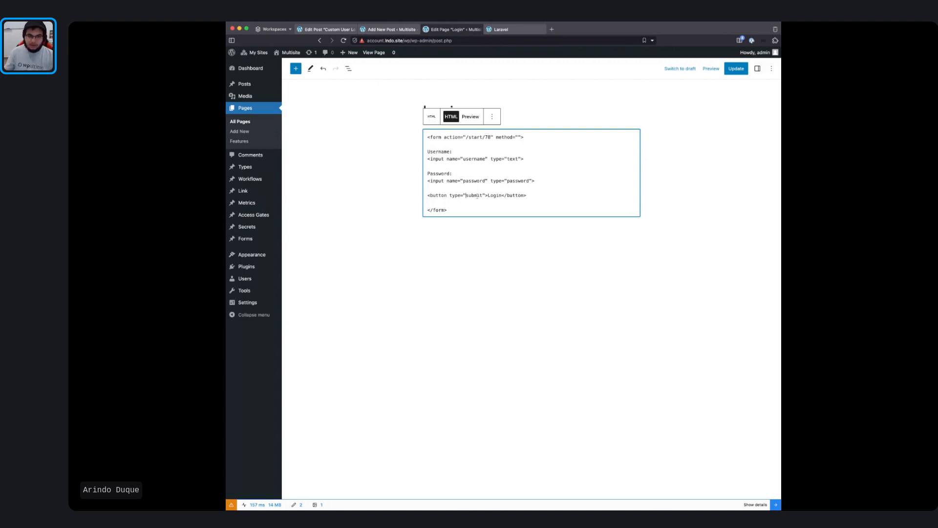
{"action": "left_click", "coordinate": [471, 117]}
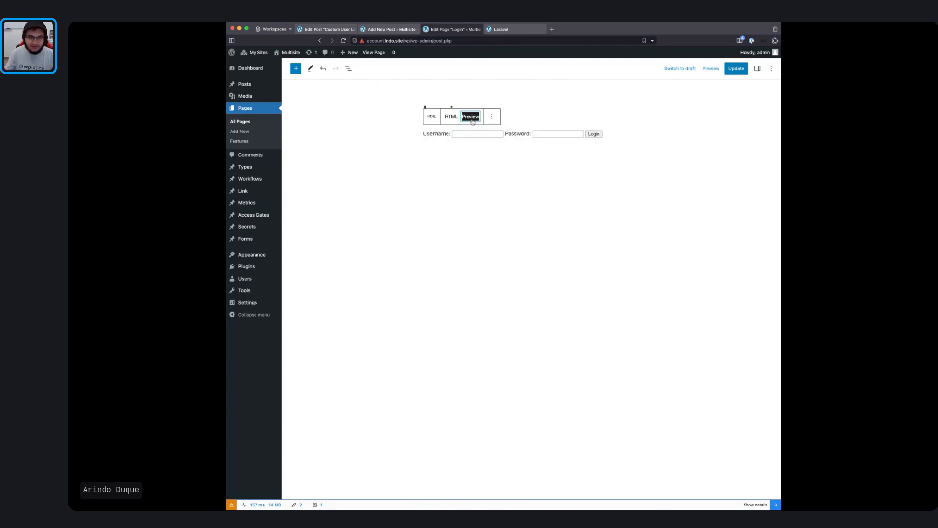
{"action": "left_click", "coordinate": [451, 117]}
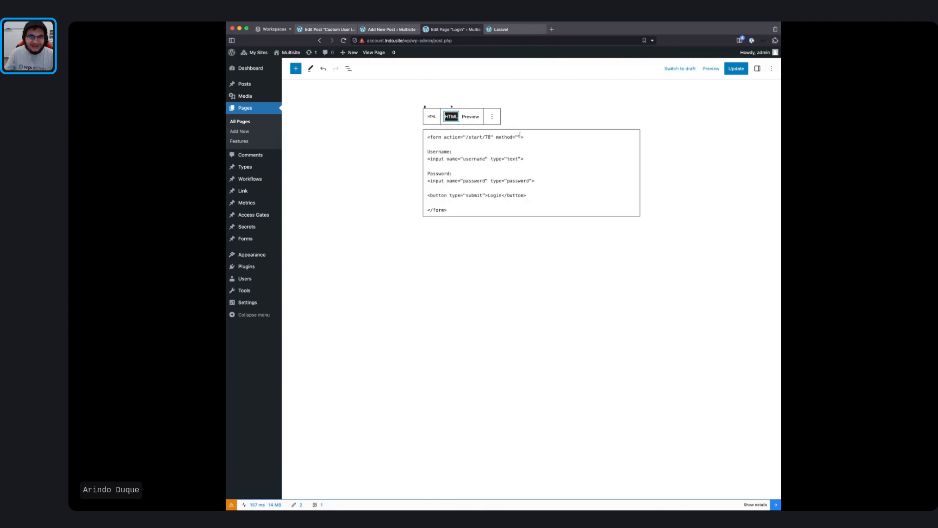
{"action": "left_click", "coordinate": [519, 137]}
{"action": "type", "text": "POST"}
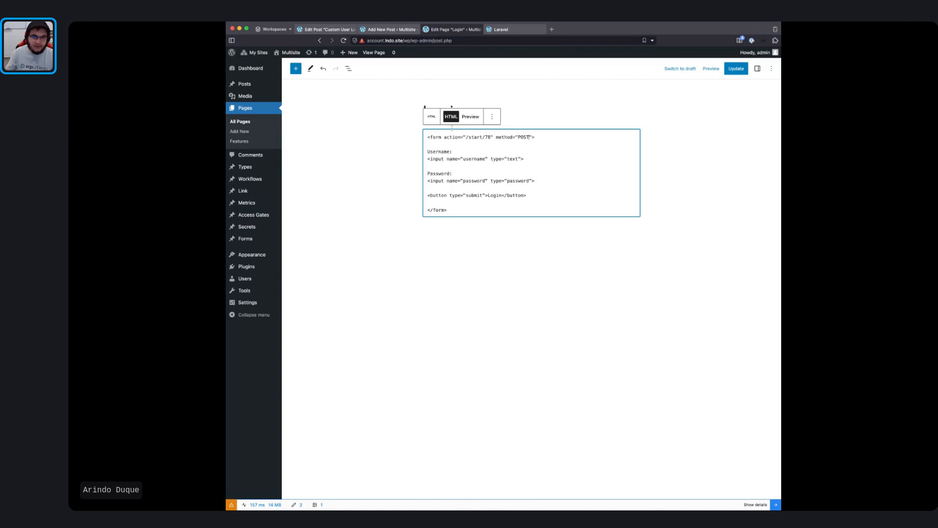
{"action": "mouse_move", "coordinate": [756, 52]}
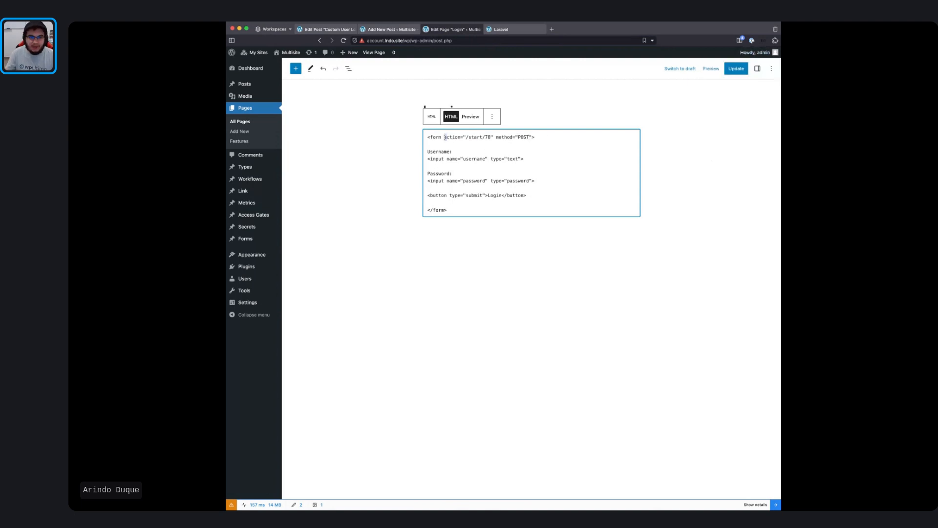
Step: Delete the action and method attributes from the form tag and update the page
{"action": "left_click_drag", "start_coordinate": [444, 137], "coordinate": [495, 137]}
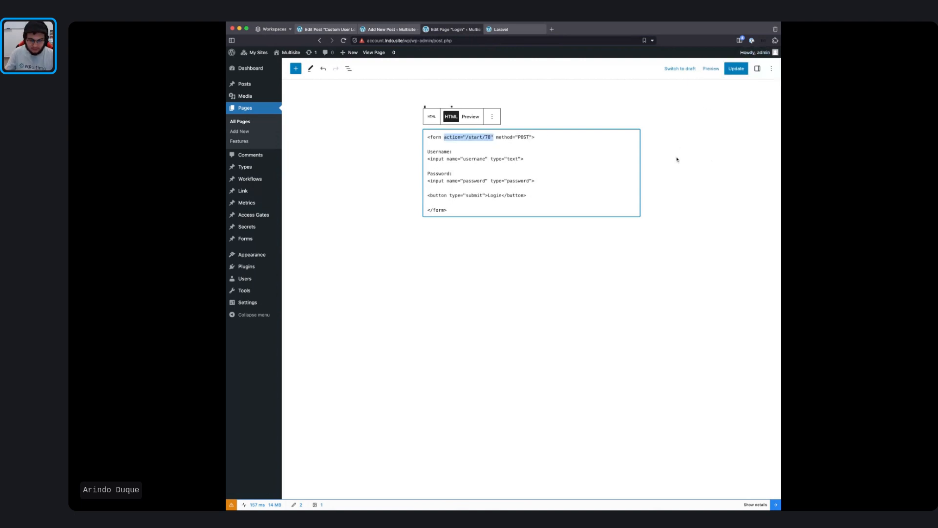
{"action": "key", "text": "shift+Right"}
{"action": "key", "text": "shift+Right"}
{"action": "key", "text": "shift+Right"}
{"action": "key", "text": "shift+Right"}
{"action": "key", "text": "shift+Right"}
{"action": "key", "text": "shift+Right"}
{"action": "key", "text": "shift+Right"}
{"action": "key", "text": "shift+Right"}
{"action": "key", "text": "shift+Right"}
{"action": "key", "text": "shift+Right"}
{"action": "key", "text": "shift+Right"}
{"action": "key", "text": "shift+Right"}
{"action": "key", "text": "shift+Right"}
{"action": "key", "text": "ctrl+c"}
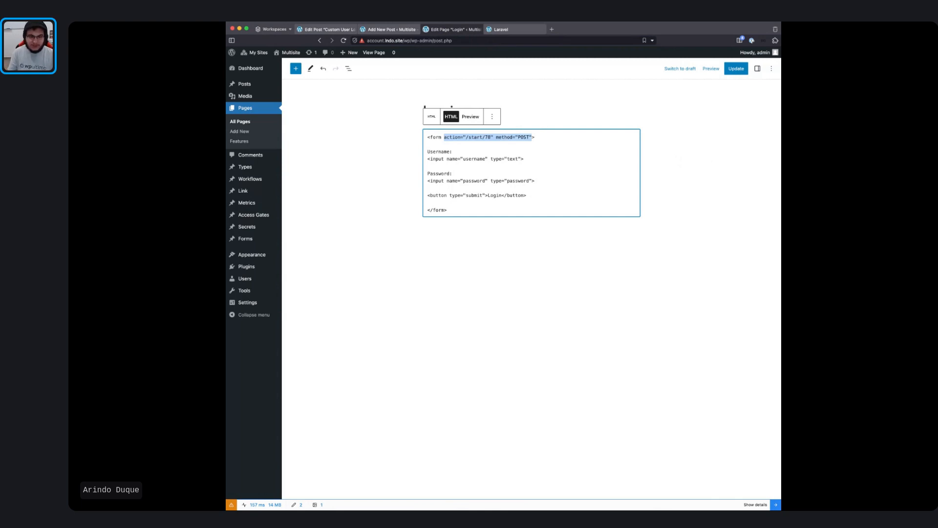
{"action": "key", "text": "BackSpace"}
{"action": "left_click", "coordinate": [736, 69]}
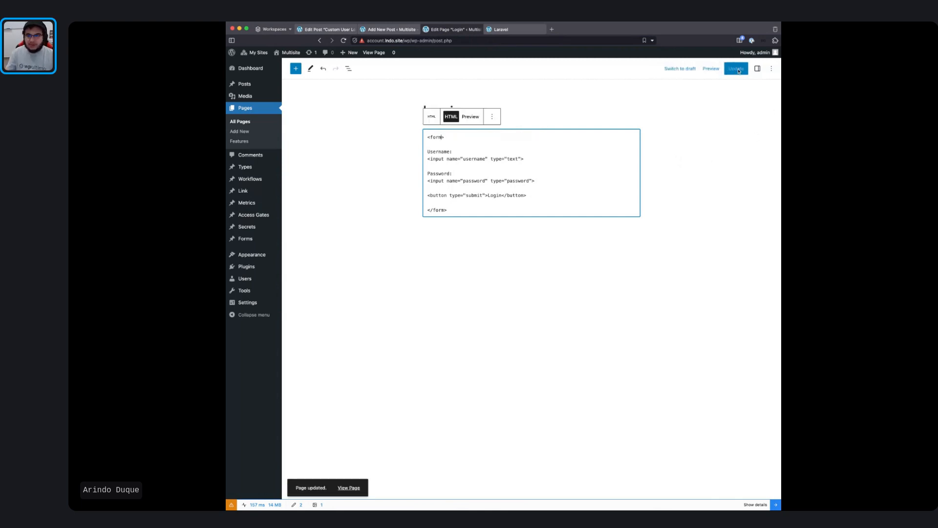
Step: Open the live Login page and submit the form with username 'test', dismissing the alert
{"action": "left_click", "coordinate": [356, 487]}
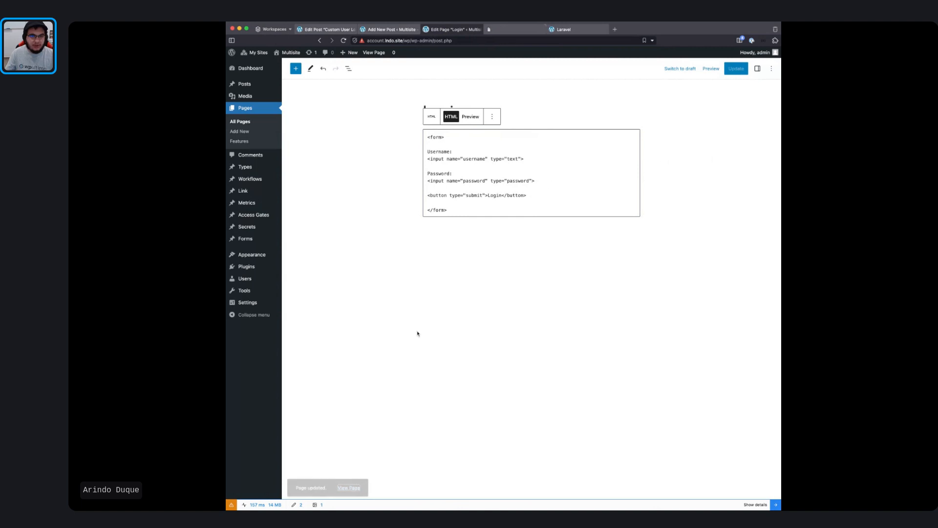
{"action": "left_click", "coordinate": [534, 33]}
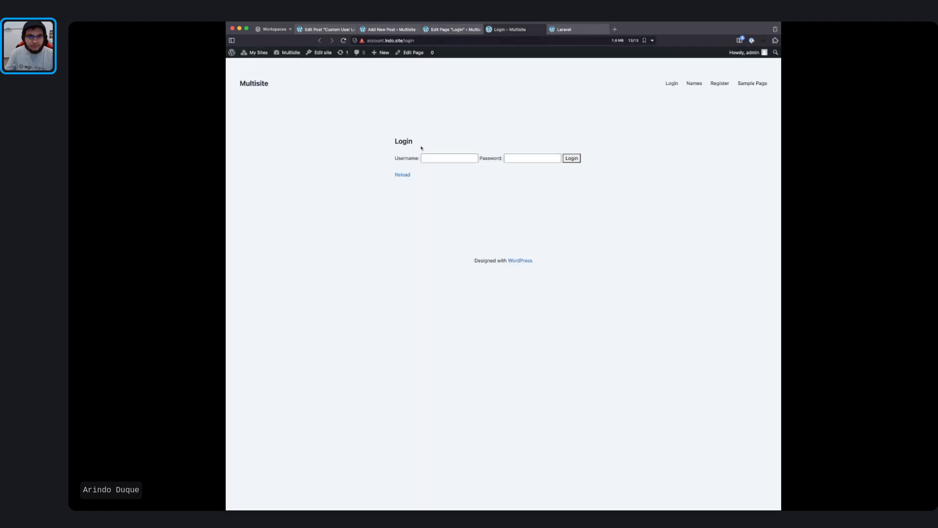
{"action": "left_click", "coordinate": [455, 158]}
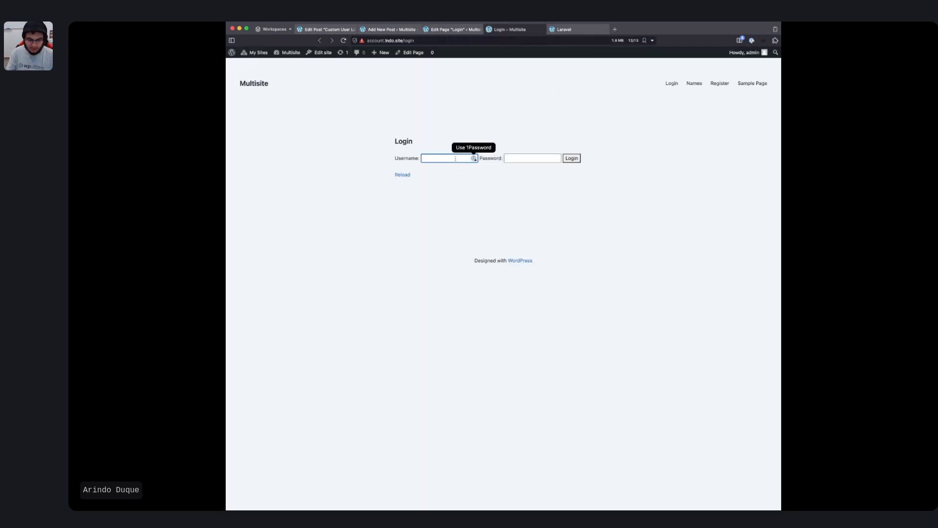
{"action": "type", "text": "test"}
{"action": "key", "text": "Tab"}
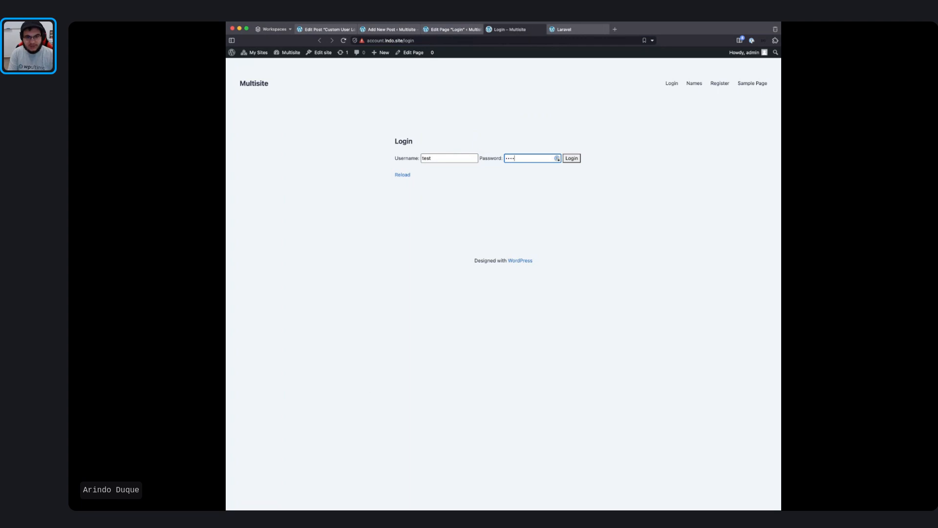
{"action": "left_click", "coordinate": [576, 160]}
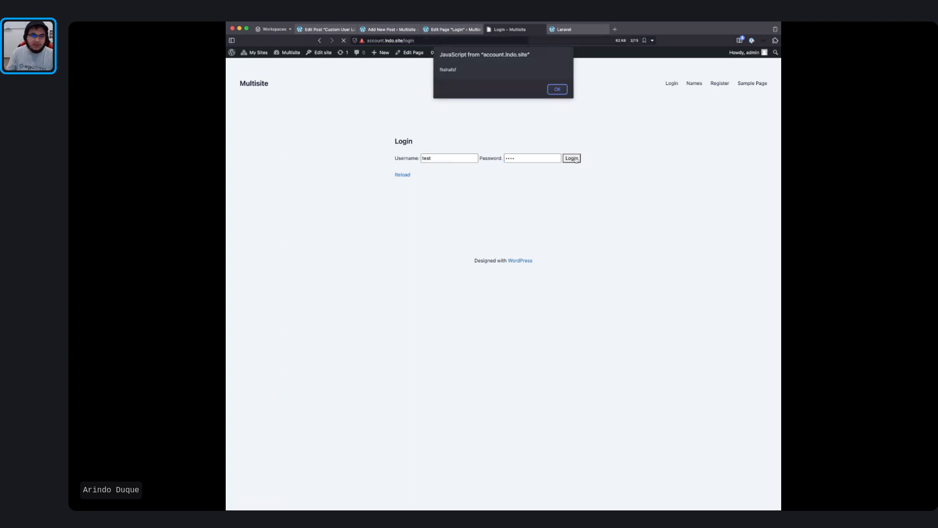
{"action": "left_click", "coordinate": [557, 89]}
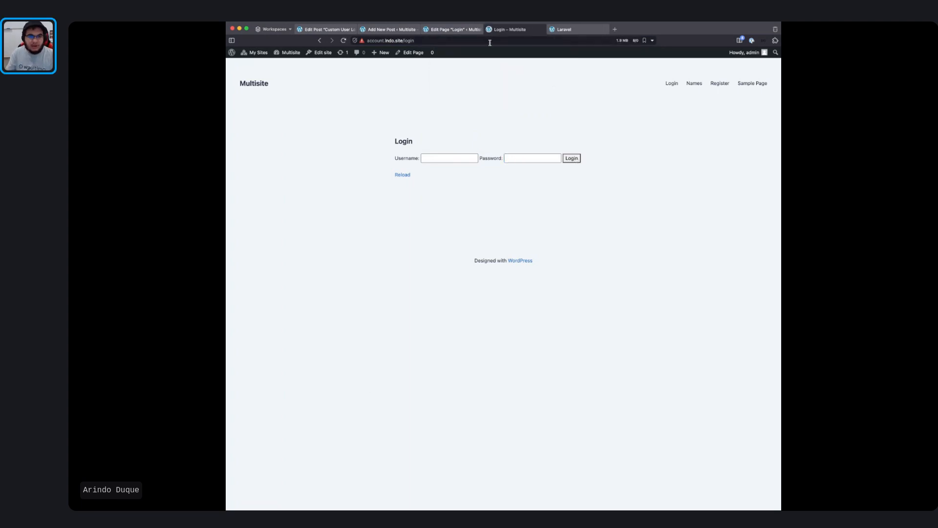
Step: Delete the username and password query string from the page address
{"action": "left_click", "coordinate": [490, 41]}
{"action": "left_click", "coordinate": [501, 40]}
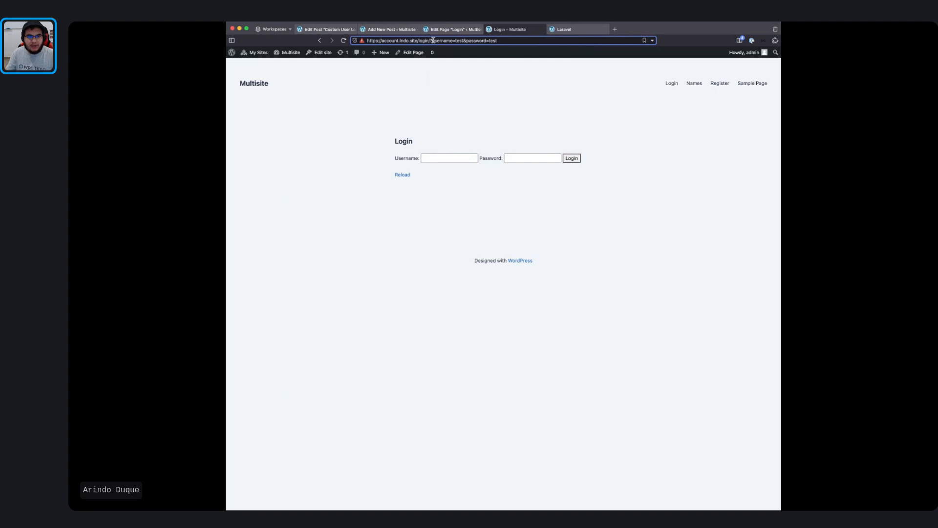
{"action": "left_click_drag", "start_coordinate": [433, 40], "coordinate": [527, 40]}
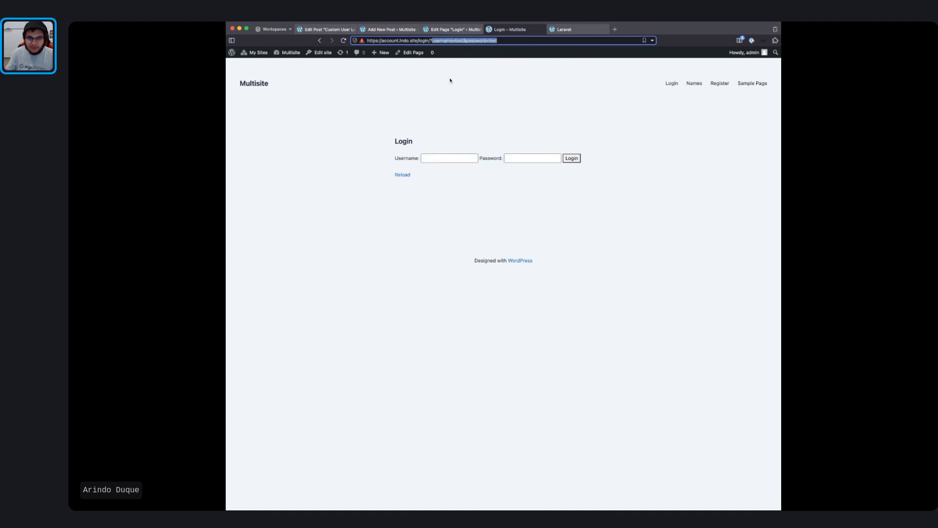
{"action": "key", "text": "BackSpace"}
{"action": "key", "text": "BackSpace"}
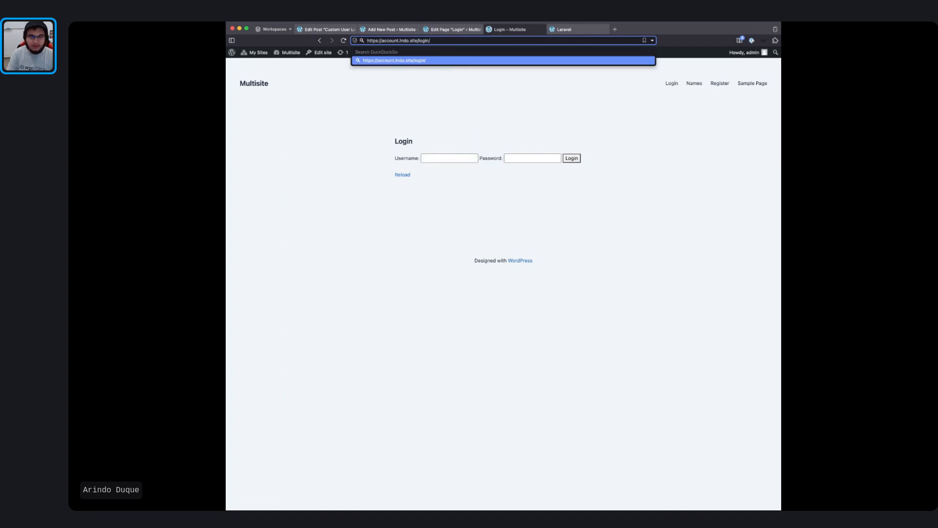
Step: Restore action="/start/78" method="POST" on the form, update the page, and return to the live Login page
{"action": "left_click", "coordinate": [452, 29]}
{"action": "left_click", "coordinate": [441, 136]}
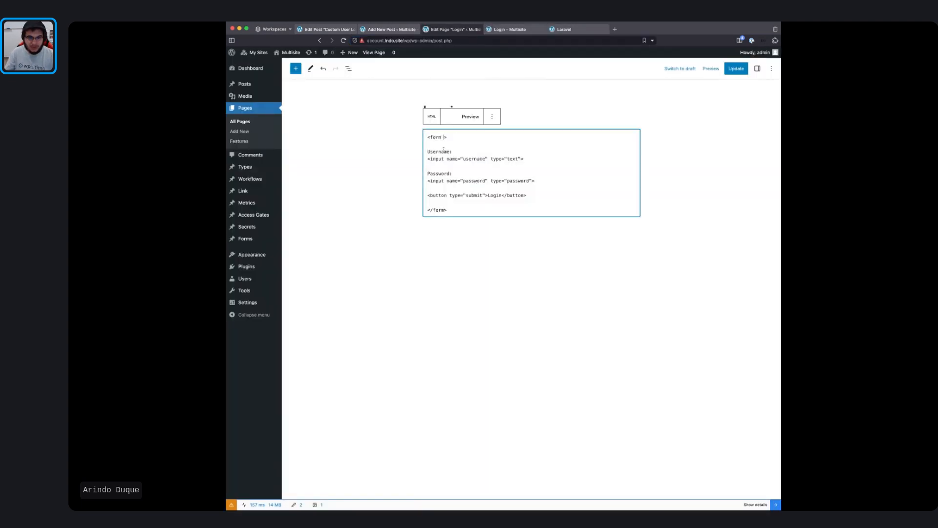
{"action": "key", "text": "ctrl+v"}
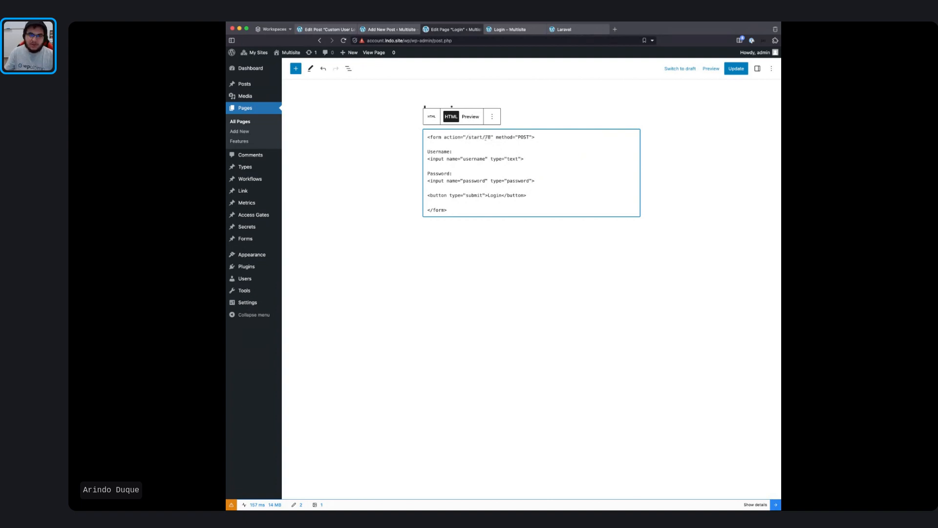
{"action": "left_click", "coordinate": [580, 103]}
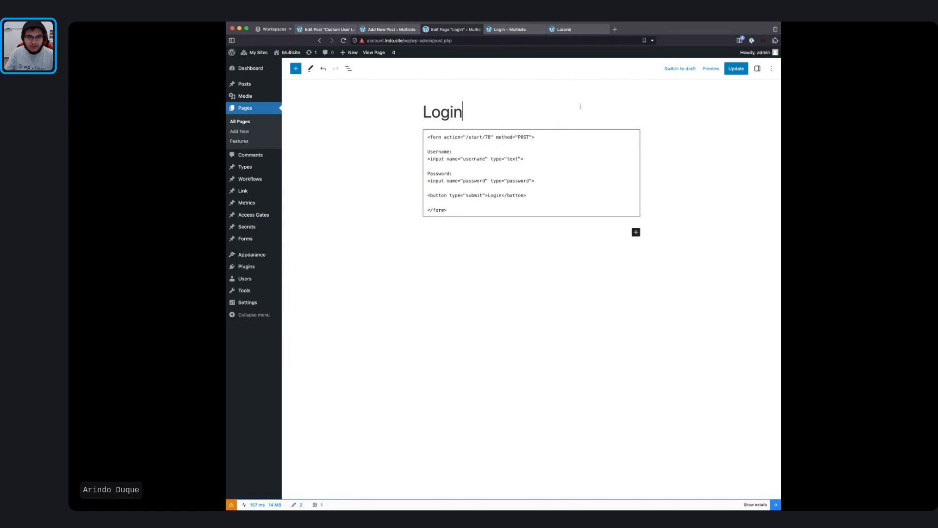
{"action": "left_click", "coordinate": [740, 70]}
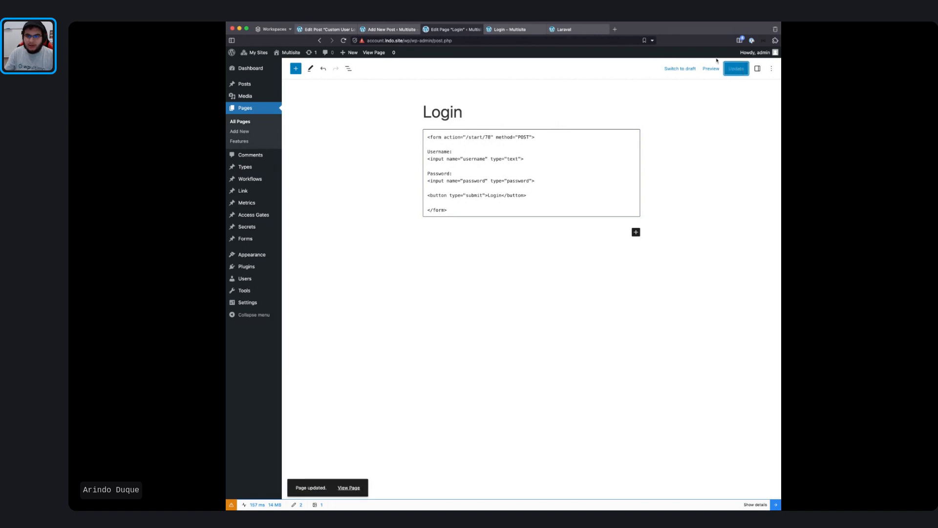
{"action": "left_click", "coordinate": [508, 29]}
{"action": "left_click", "coordinate": [448, 157]}
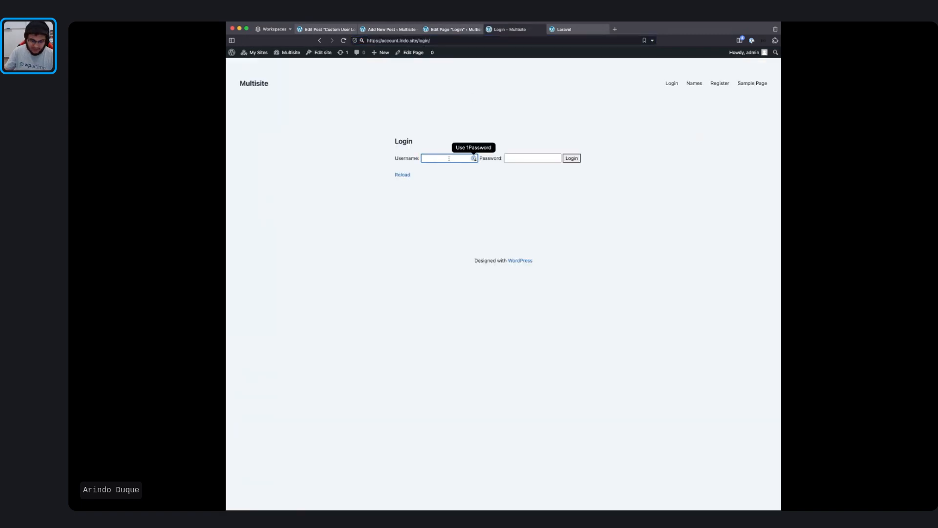
Step: Snap the Login page window to the left half and a new private window to the right half
{"action": "left_click", "coordinate": [388, 40]}
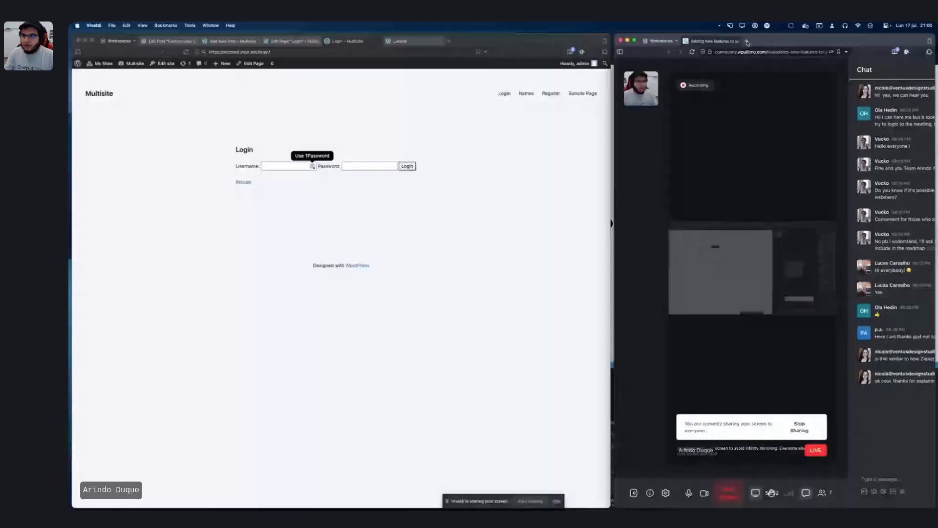
{"action": "left_click", "coordinate": [747, 41]}
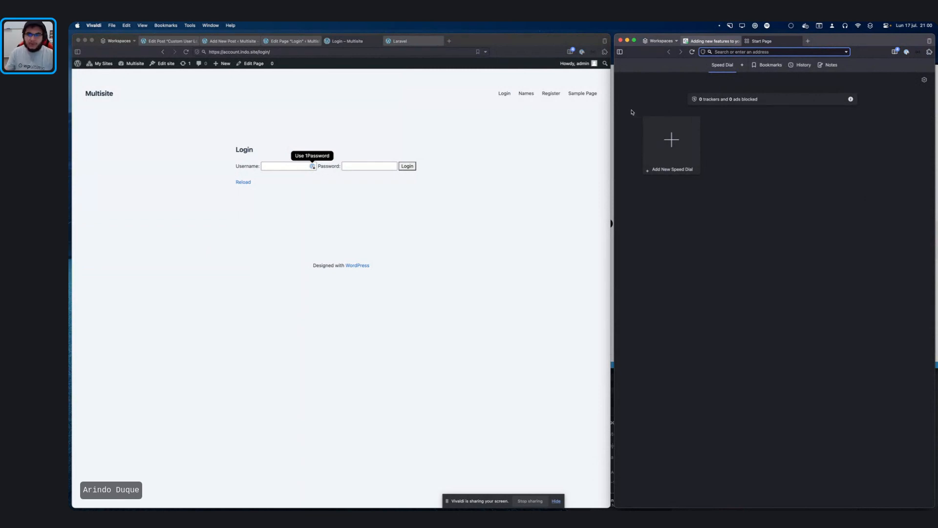
{"action": "left_click", "coordinate": [469, 209]}
{"action": "key", "text": "ctrl+alt+Left"}
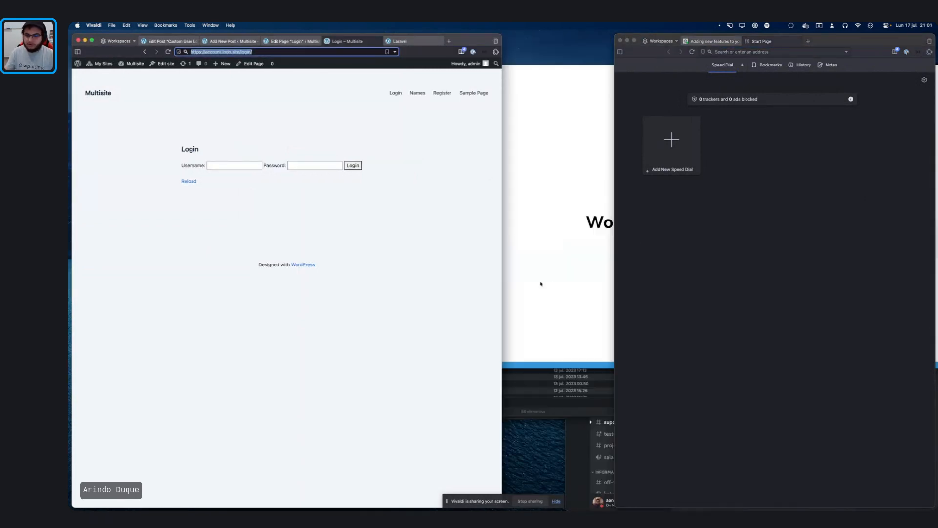
{"action": "left_click", "coordinate": [356, 286]}
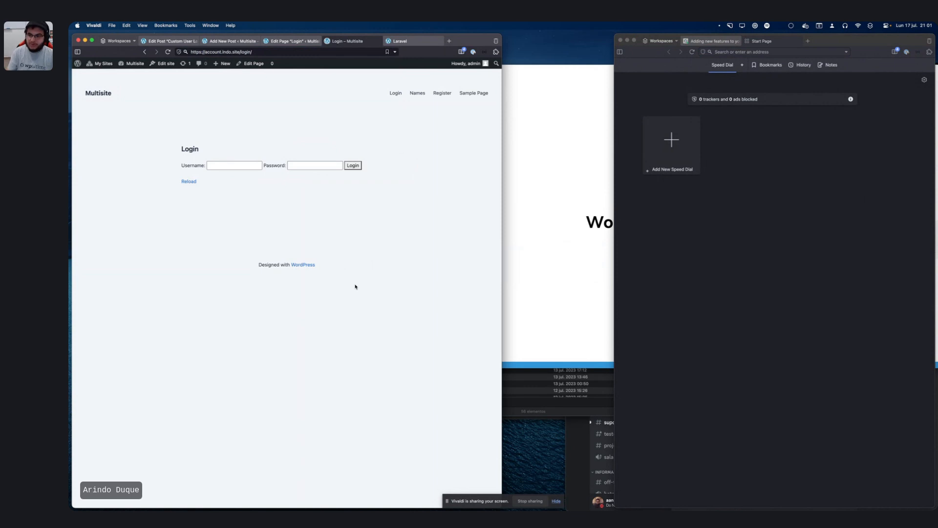
{"action": "key", "text": "ctrl+alt+Right"}
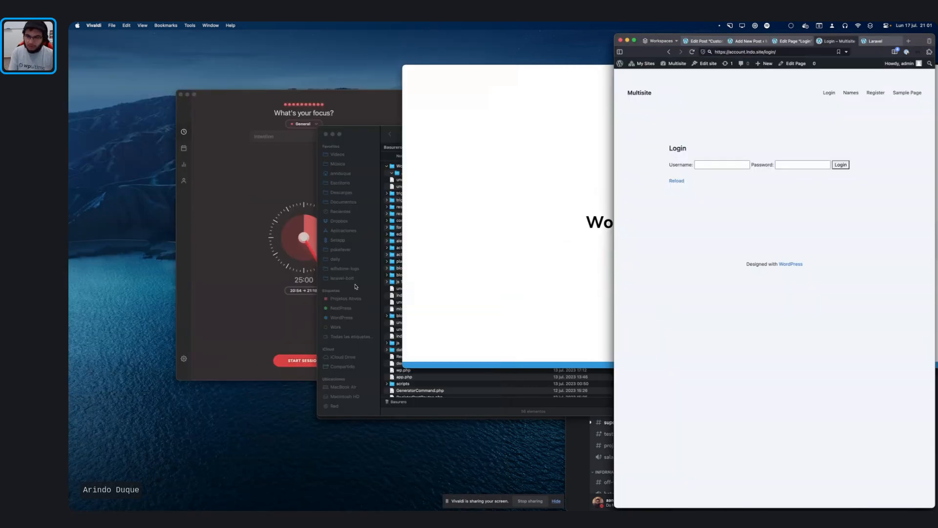
{"action": "key", "text": "ctrl+alt+Left"}
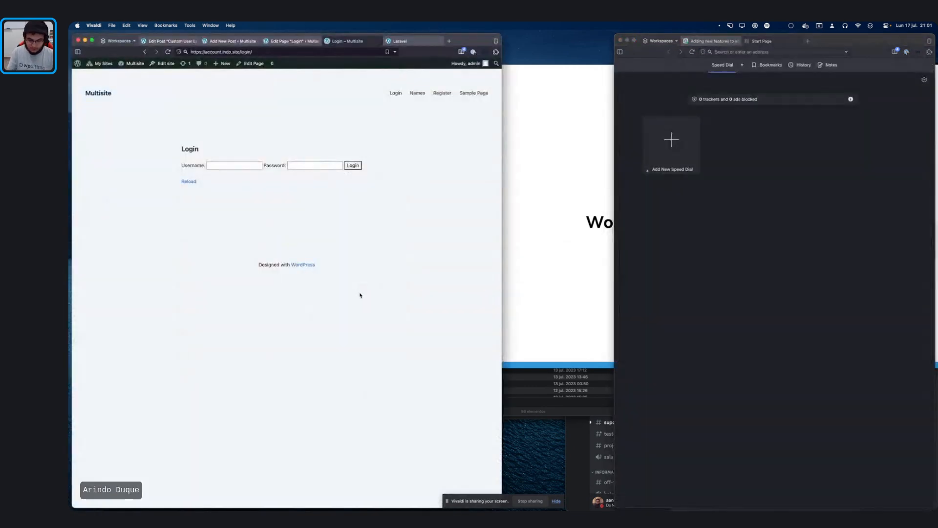
{"action": "key", "text": "super+shift+n"}
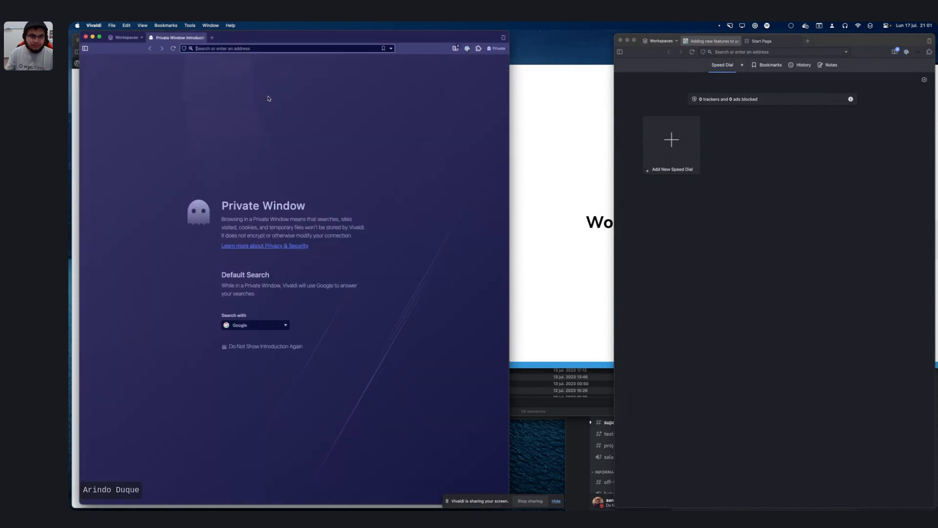
{"action": "key", "text": "ctrl+alt+Right"}
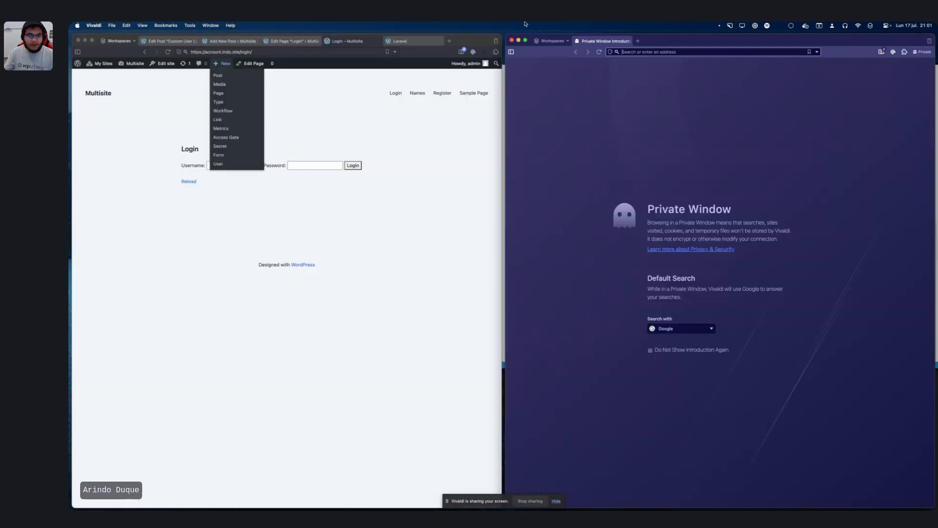
Step: Load the Login page URL in the private window, proceeding past the certificate warning
{"action": "left_click", "coordinate": [261, 52]}
{"action": "key", "text": "super+c"}
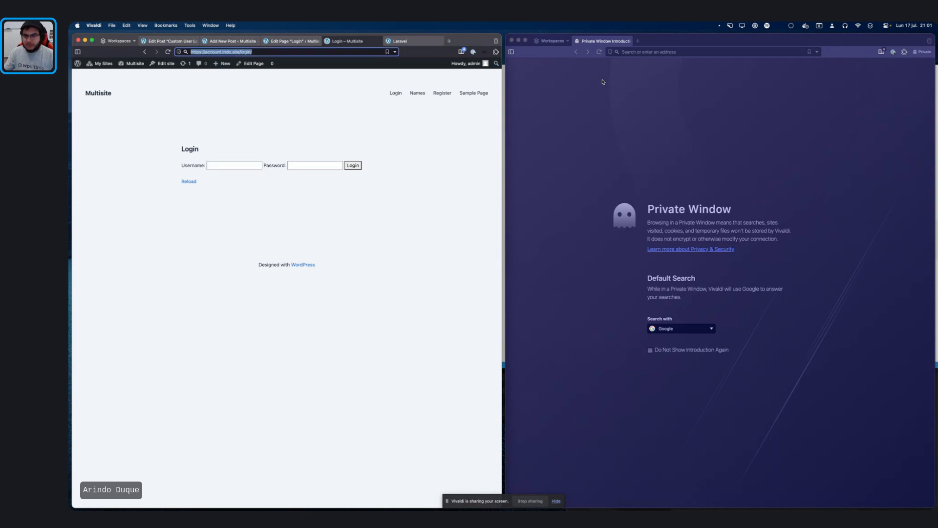
{"action": "left_click", "coordinate": [644, 52]}
{"action": "key", "text": "super+v"}
{"action": "key", "text": "Return"}
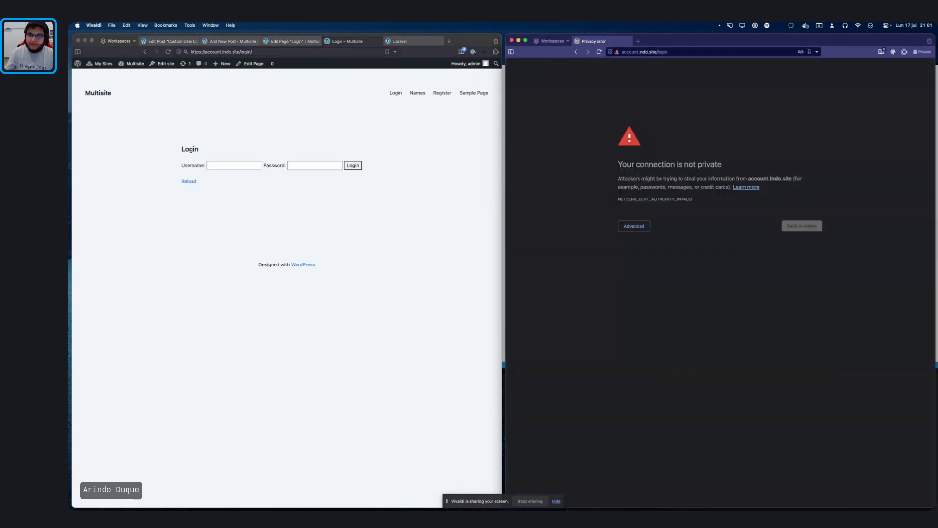
{"action": "left_click", "coordinate": [635, 225]}
{"action": "left_click", "coordinate": [668, 281]}
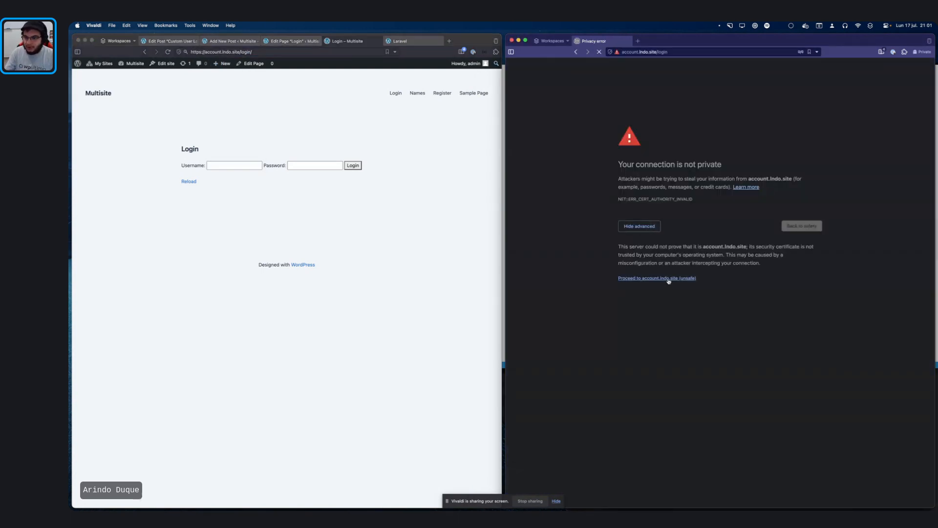
{"action": "left_click", "coordinate": [771, 97]}
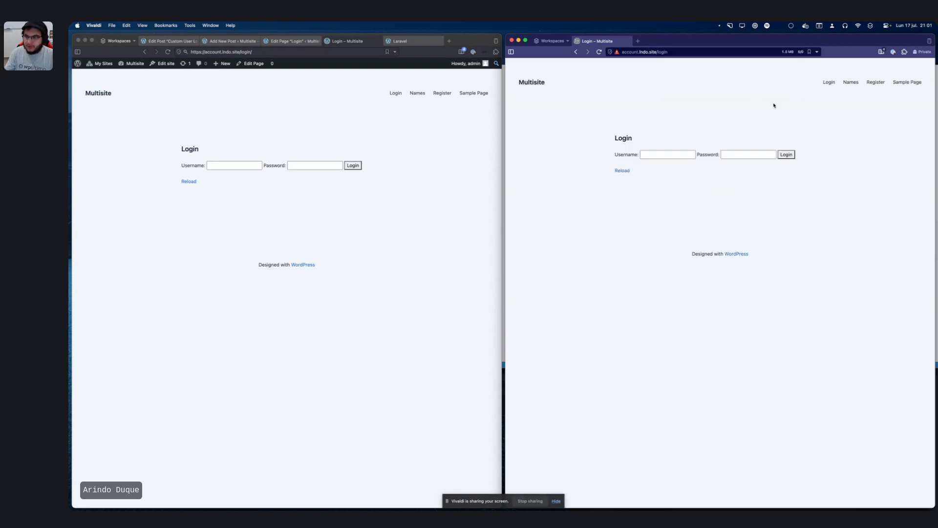
{"action": "left_click", "coordinate": [666, 155]}
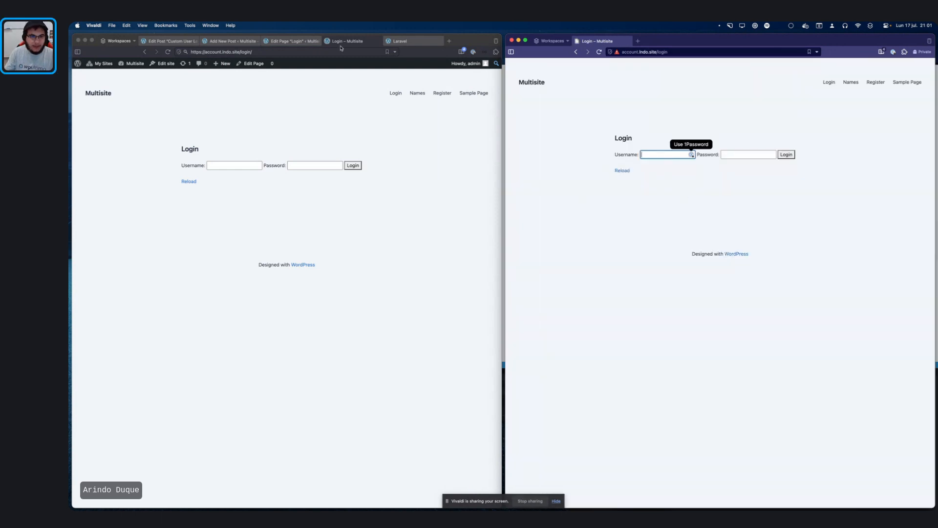
Step: Check the username and password keys in the Custom User Login workflow's login action
{"action": "left_click", "coordinate": [169, 41]}
{"action": "scroll", "coordinate": [255, 336], "scroll_direction": "down", "scroll_amount": 5}
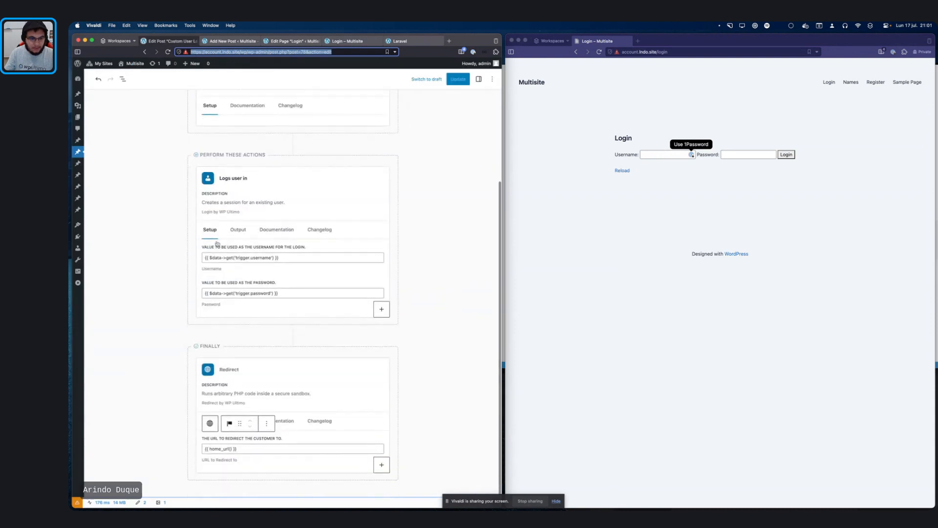
{"action": "double_click", "coordinate": [262, 258]}
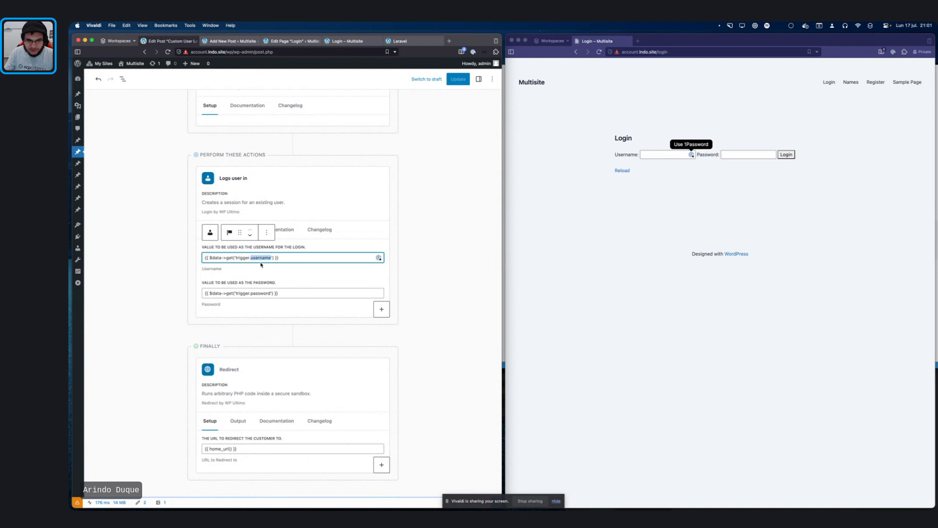
{"action": "double_click", "coordinate": [259, 294]}
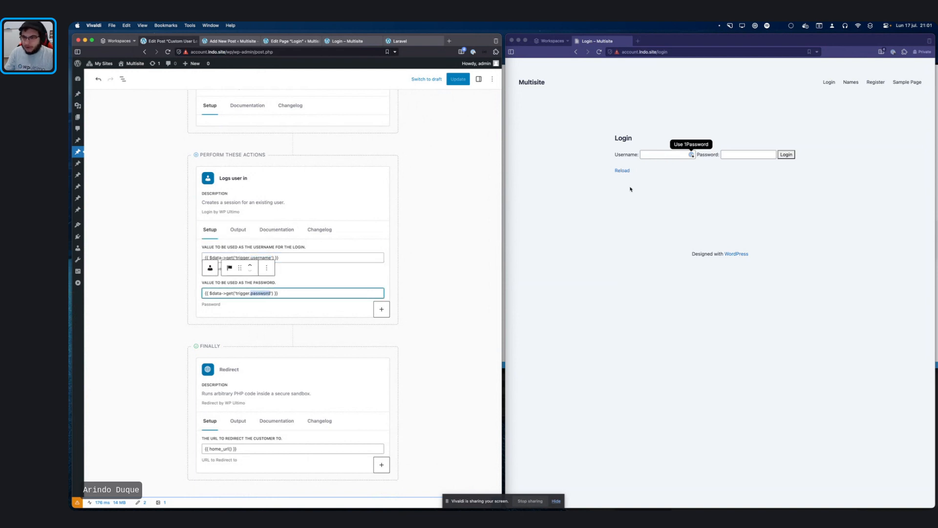
Step: Submit the private window's login form with test credentials, landing on /start/78 with 419 Page Expired
{"action": "left_click", "coordinate": [646, 188]}
{"action": "type", "text": "admin"}
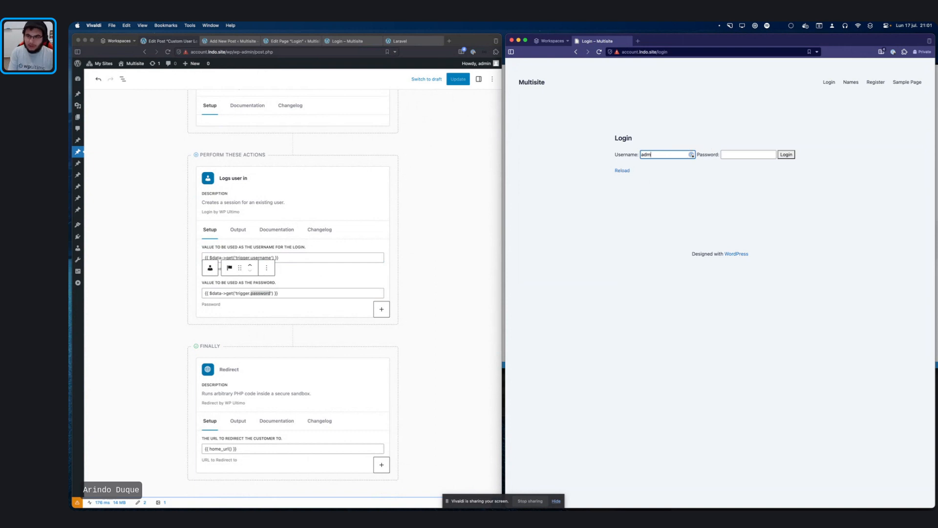
{"action": "key", "text": "Tab"}
{"action": "type", "text": "admi"}
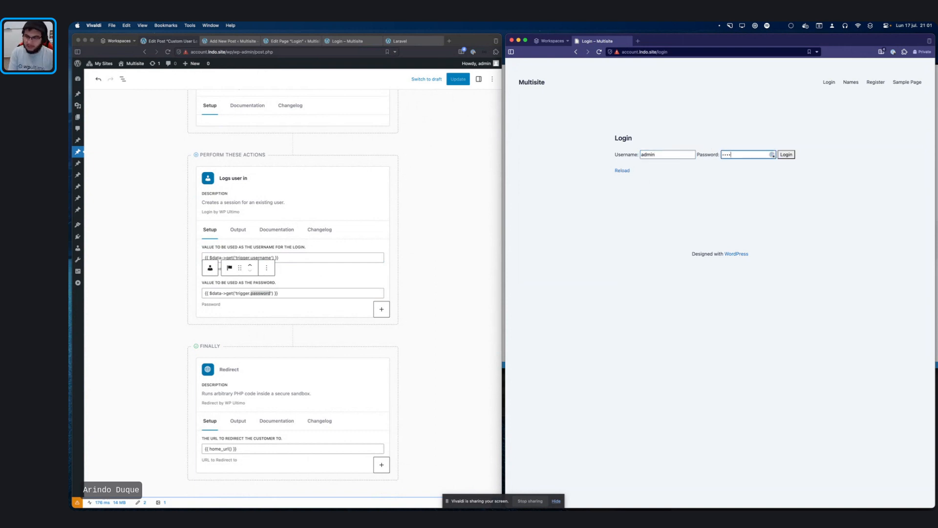
{"action": "type", "text": "n"}
{"action": "left_click", "coordinate": [792, 191]}
{"action": "left_click", "coordinate": [787, 155]}
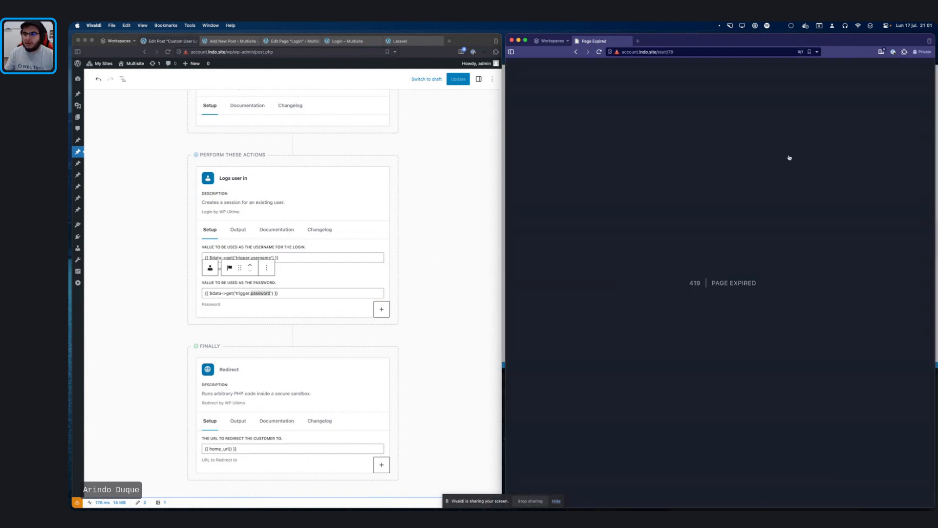
{"action": "left_click", "coordinate": [706, 53]}
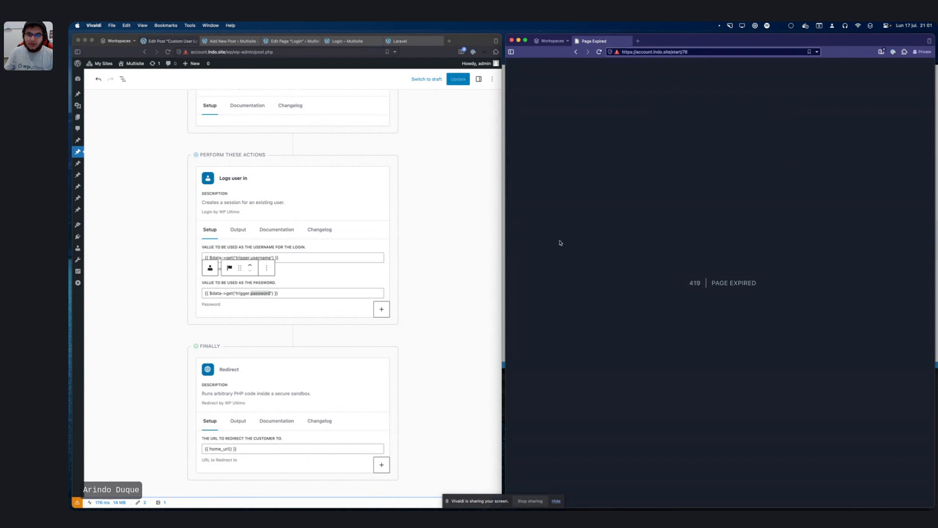
{"action": "left_click", "coordinate": [453, 229]}
{"action": "key", "text": "super+Tab"}
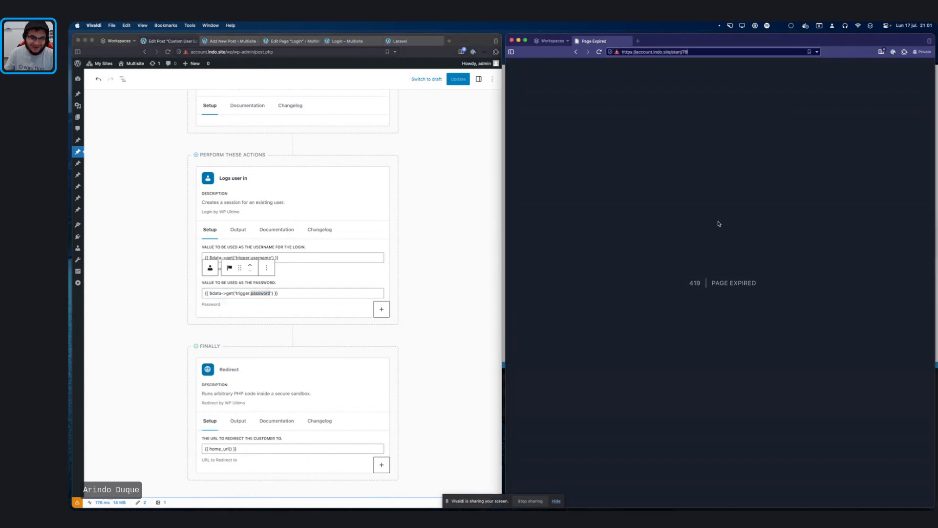
{"action": "left_click", "coordinate": [385, 135]}
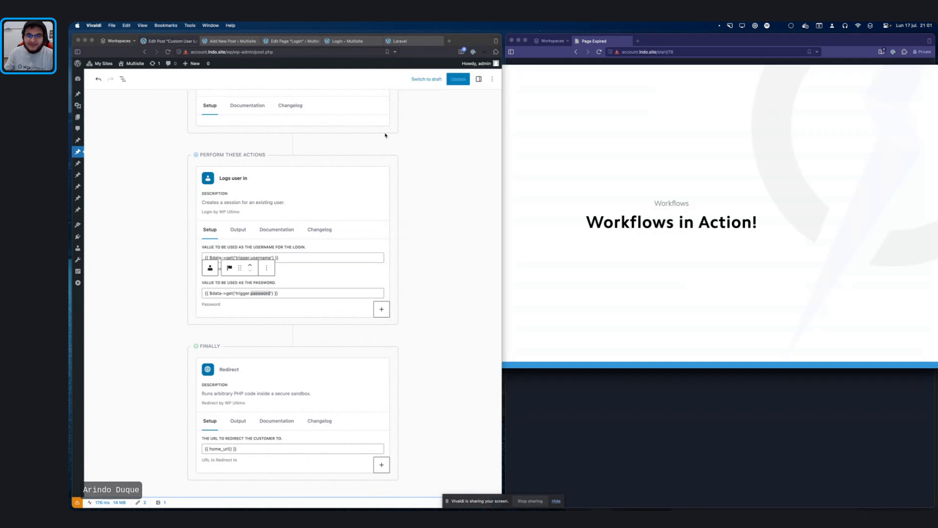
Step: Go to the Login page editor and select its Custom HTML form block posting to /start/78
{"action": "left_click", "coordinate": [690, 430]}
{"action": "key", "text": "super+Tab"}
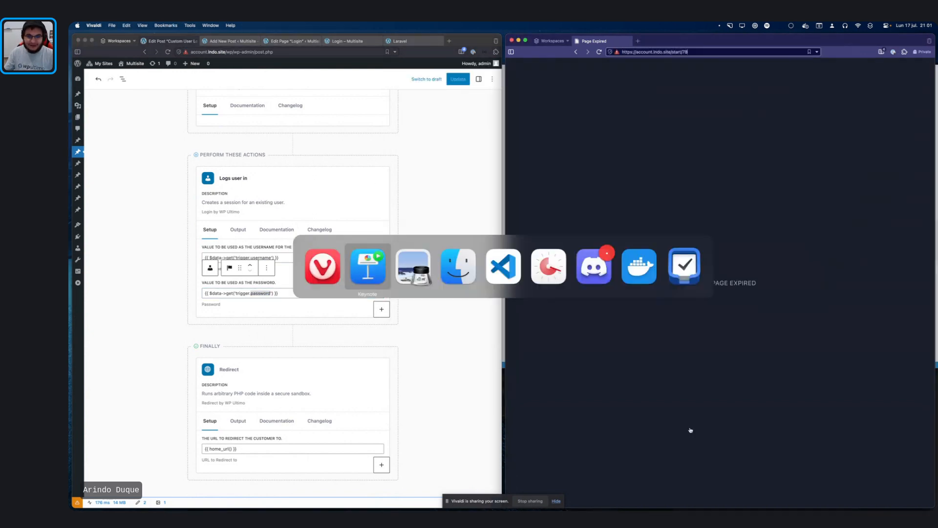
{"action": "key", "text": "super+Tab"}
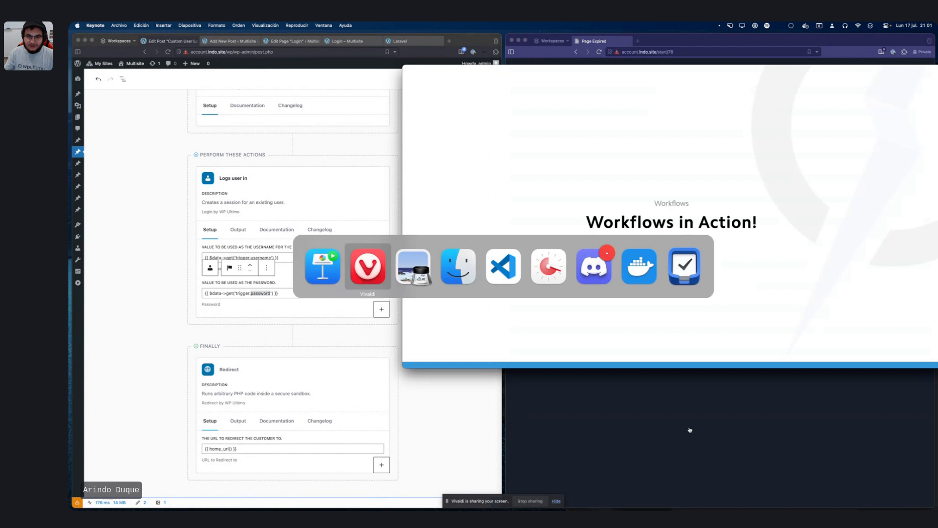
{"action": "key", "text": "super+Tab"}
{"action": "key", "text": "super+Tab"}
{"action": "key", "text": "super+Tab"}
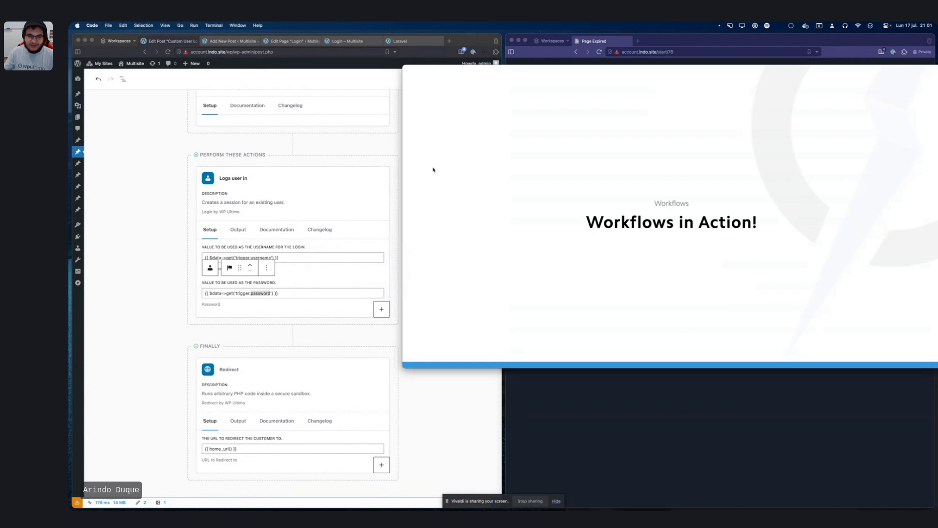
{"action": "left_click", "coordinate": [331, 121]}
{"action": "left_click", "coordinate": [232, 41]}
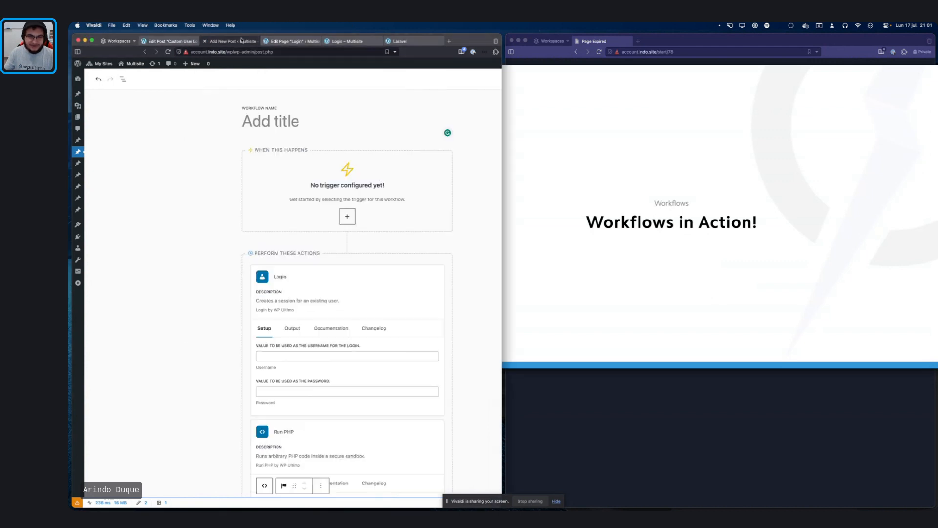
{"action": "left_click", "coordinate": [300, 43]}
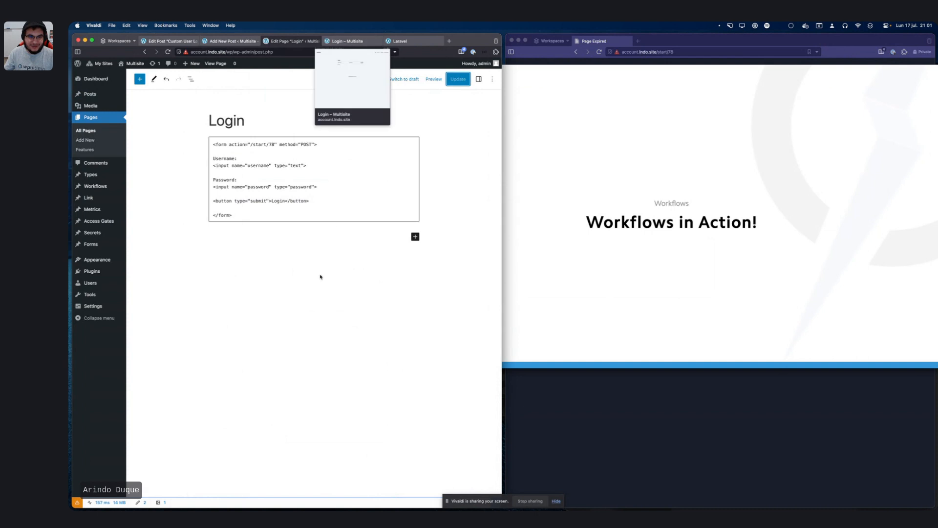
{"action": "left_click", "coordinate": [320, 191]}
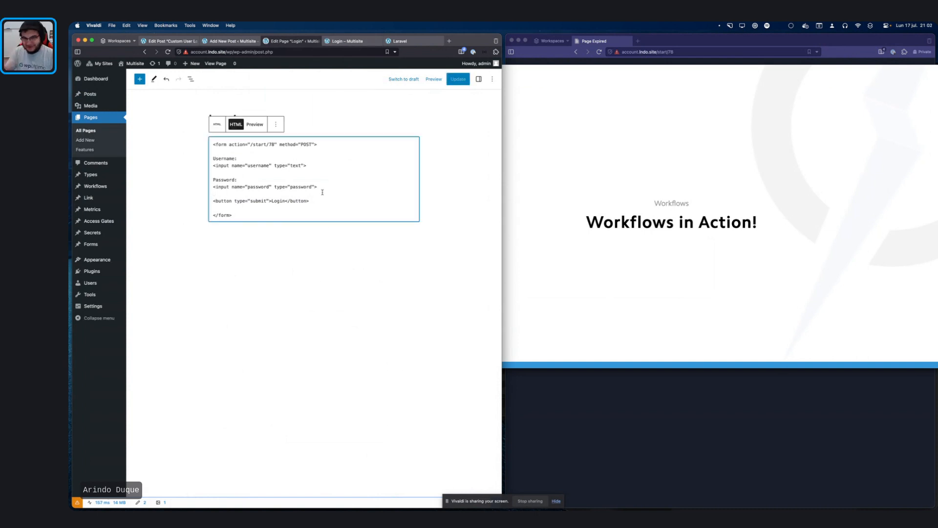
Step: Cycle between the code editor and browser apps, ending back in Vivaldi
{"action": "key", "text": "super+Tab"}
{"action": "key", "text": "super+shift+Tab"}
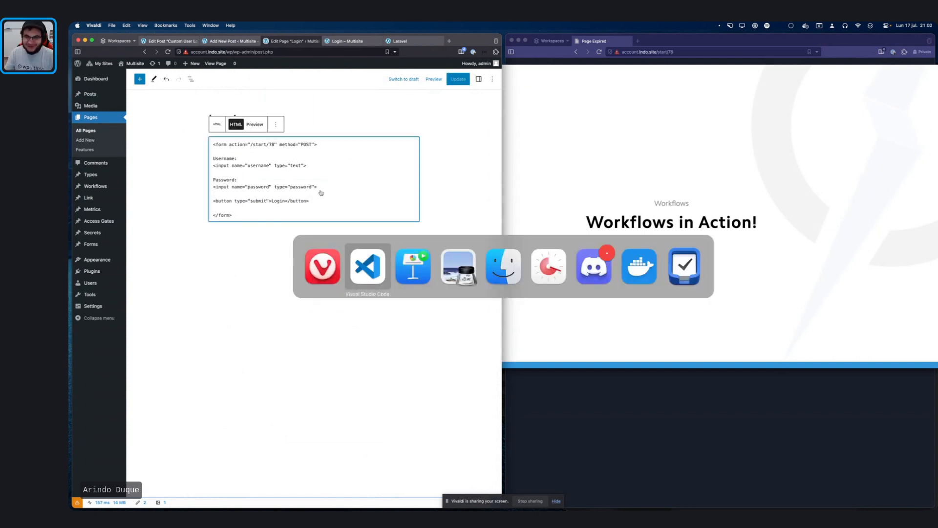
{"action": "key", "text": "super+Tab"}
{"action": "key", "text": "super+shift+Tab"}
{"action": "key", "text": "super+shift+Tab"}
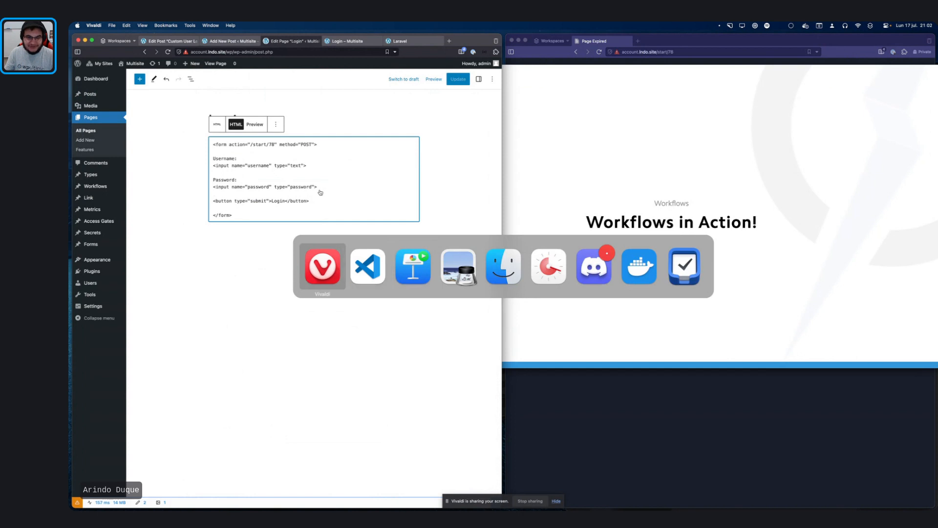
{"action": "key", "text": "super+Tab"}
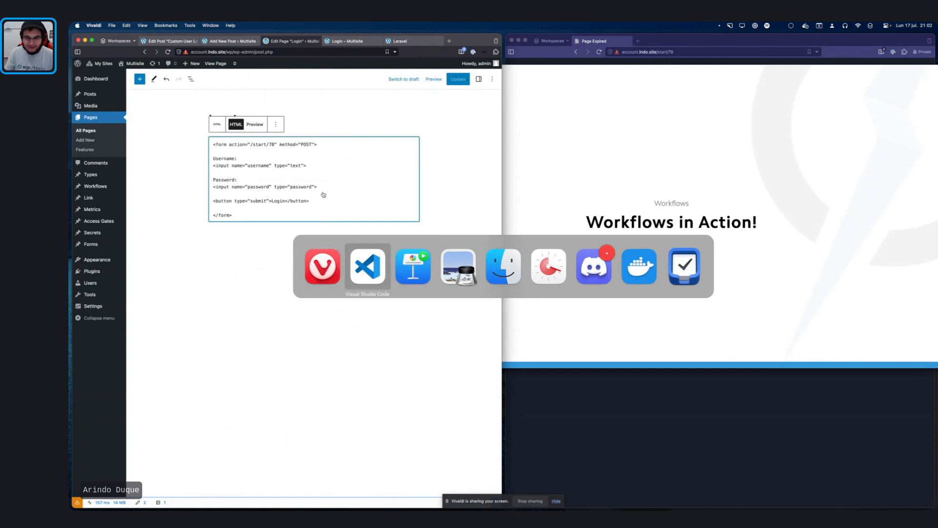
{"action": "left_click", "coordinate": [340, 282]}
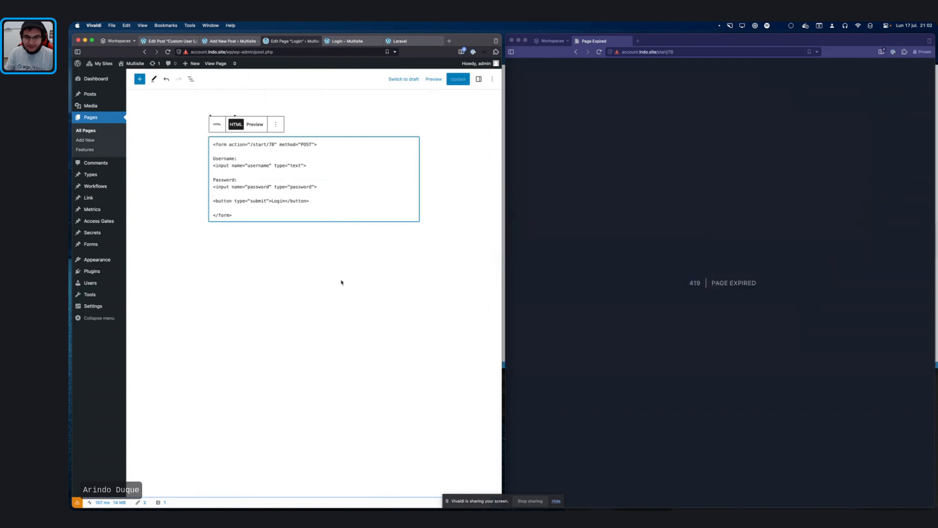
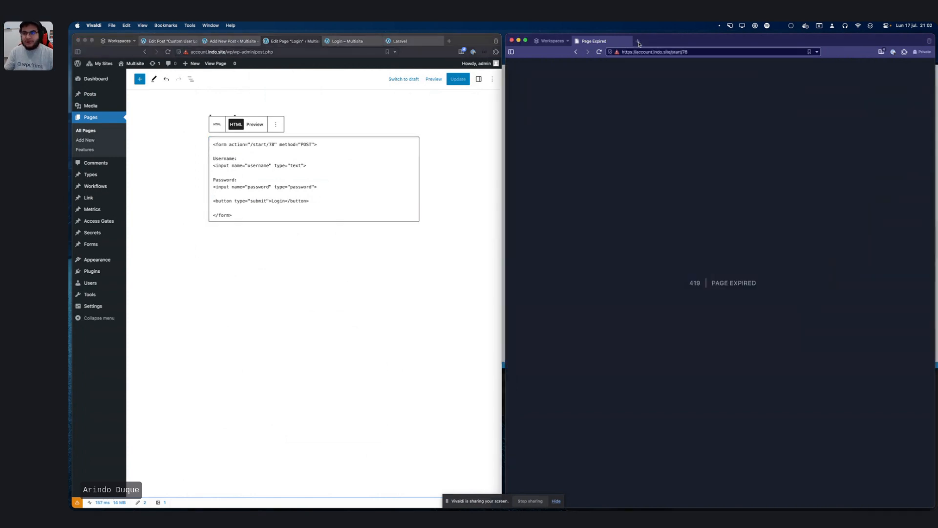
Step: Search Google for 'laravel form no cors' in a new tab and accept the cookie notice
{"action": "left_click", "coordinate": [638, 42]}
{"action": "type", "text": "laravel"}
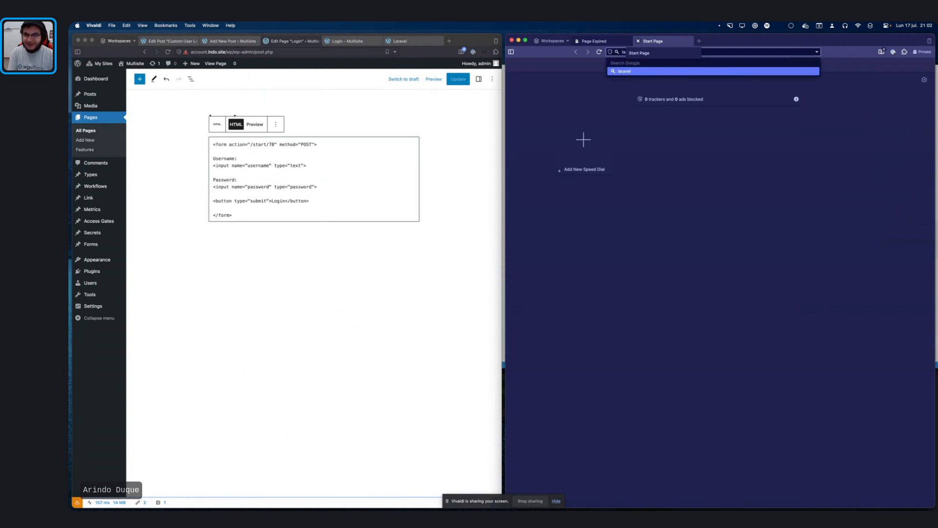
{"action": "type", "text": " form no"}
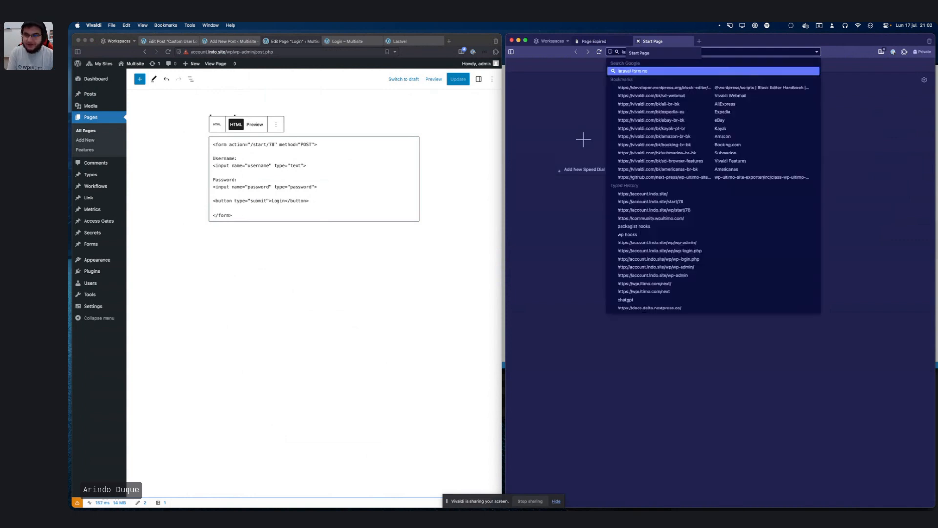
{"action": "type", "text": " cors"}
{"action": "key", "text": "Return"}
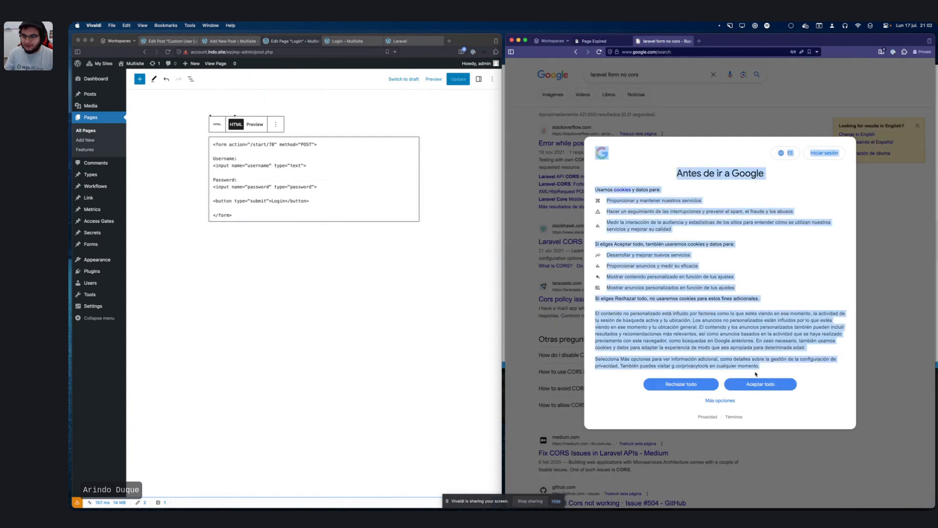
{"action": "left_click", "coordinate": [762, 384]}
Step: Refine the query to 'laravel form nocsfr' and open the Laravel Forms & HTML result
{"action": "left_click", "coordinate": [641, 77]}
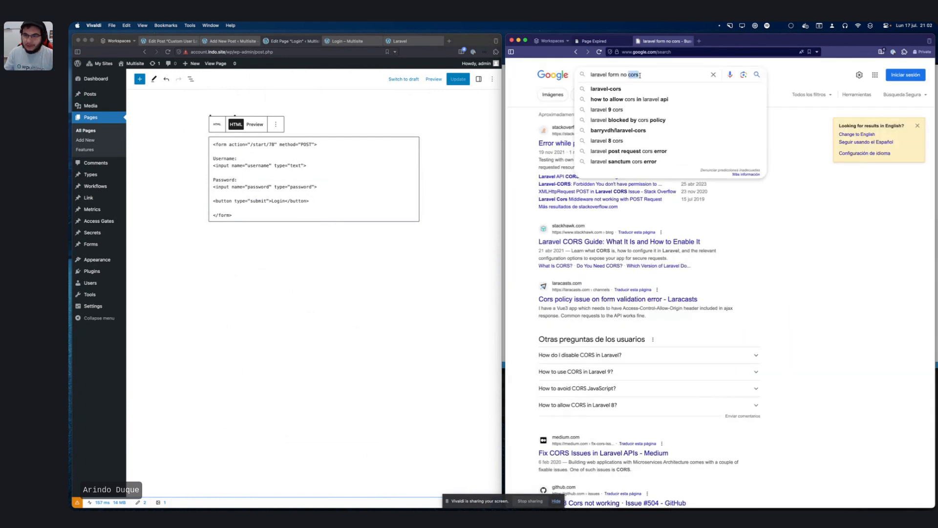
{"action": "key", "text": "BackSpace"}
{"action": "key", "text": "BackSpace"}
{"action": "key", "text": "BackSpace"}
{"action": "key", "text": "BackSpace"}
{"action": "key", "text": "BackSpace"}
{"action": "type", "text": "csf"}
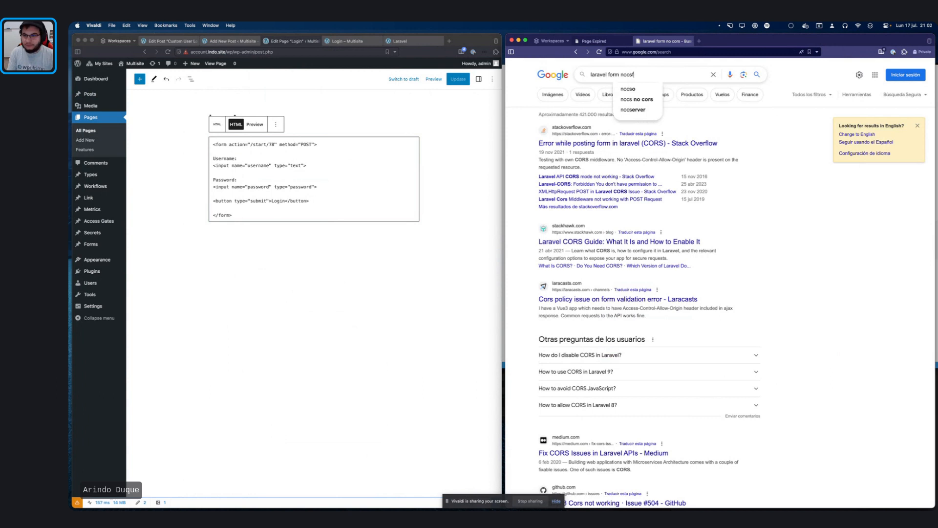
{"action": "type", "text": "r"}
{"action": "key", "text": "Return"}
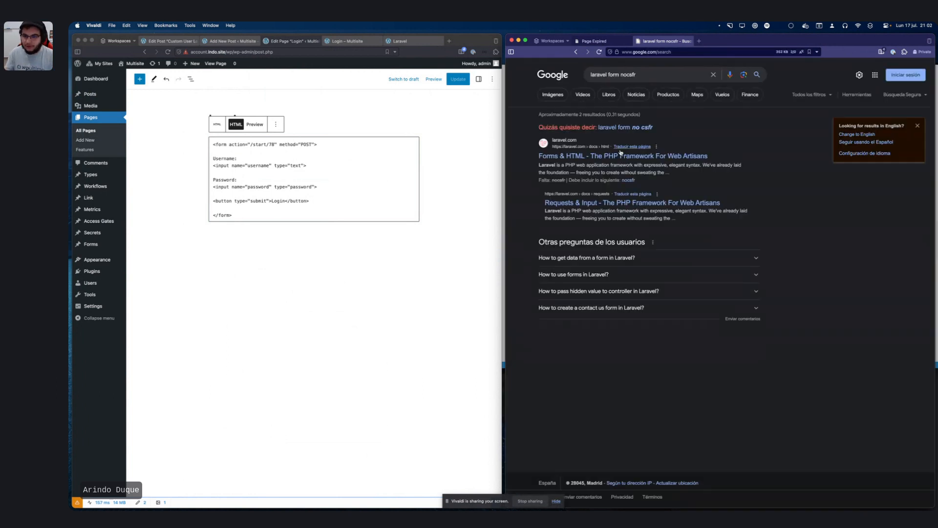
{"action": "left_click", "coordinate": [613, 157]}
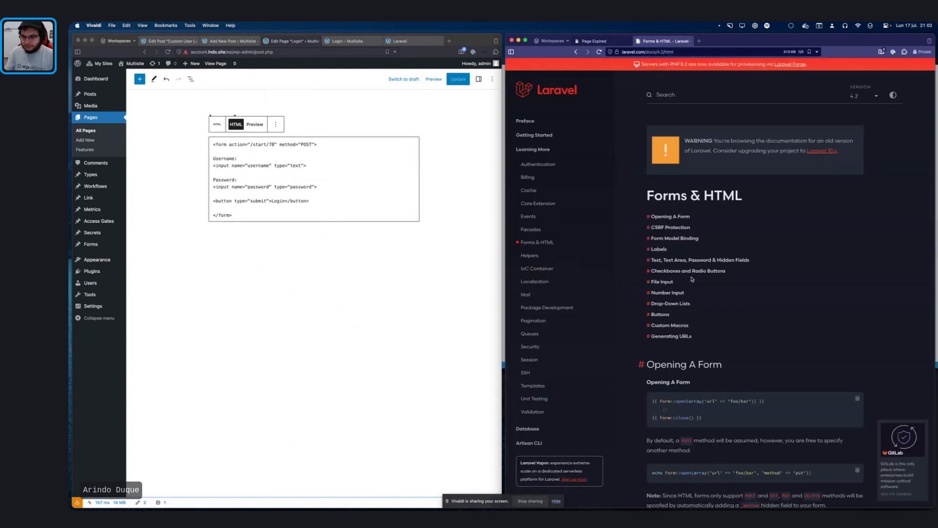
Step: Jump to the CSRF Protection section and read it, highlighting the priority list passage
{"action": "left_click", "coordinate": [666, 228]}
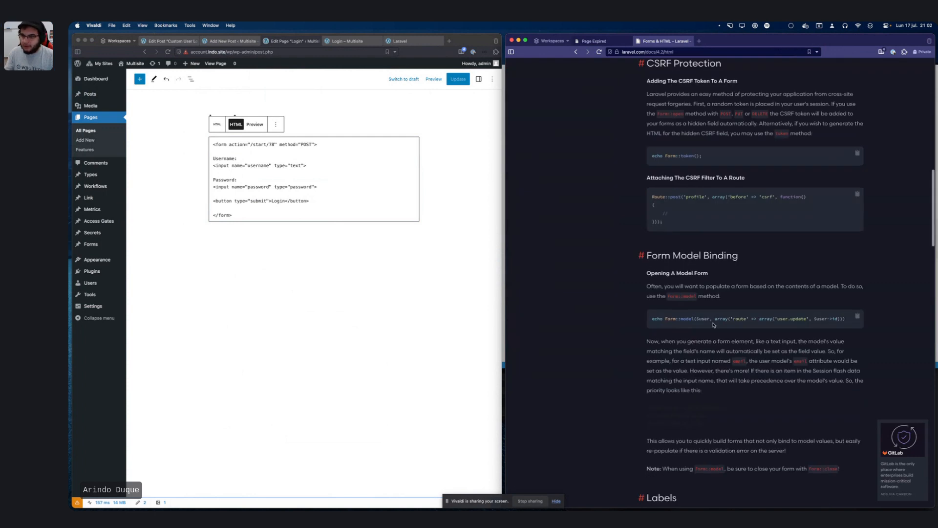
{"action": "scroll", "coordinate": [712, 325], "scroll_direction": "up", "scroll_amount": 1}
{"action": "scroll", "coordinate": [713, 322], "scroll_direction": "down", "scroll_amount": 1}
{"action": "scroll", "coordinate": [712, 322], "scroll_direction": "up", "scroll_amount": 2}
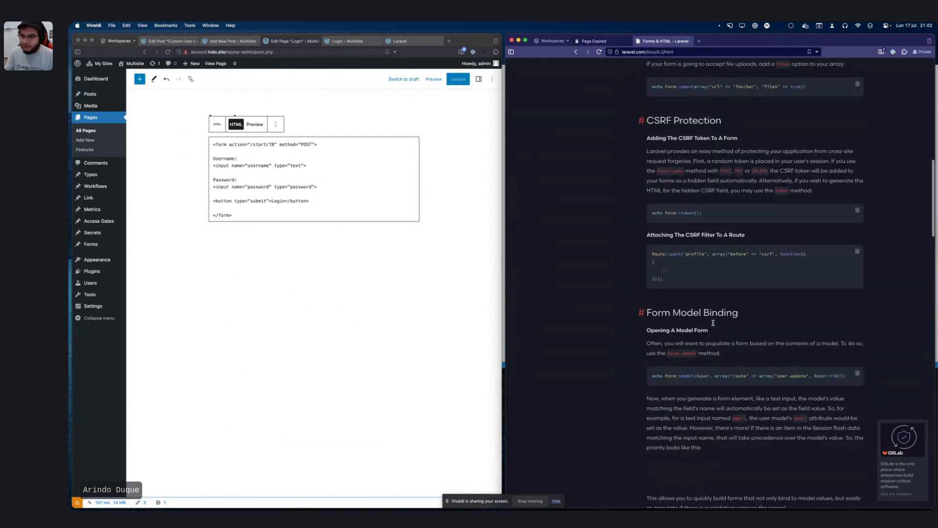
{"action": "scroll", "coordinate": [712, 324], "scroll_direction": "down", "scroll_amount": 7}
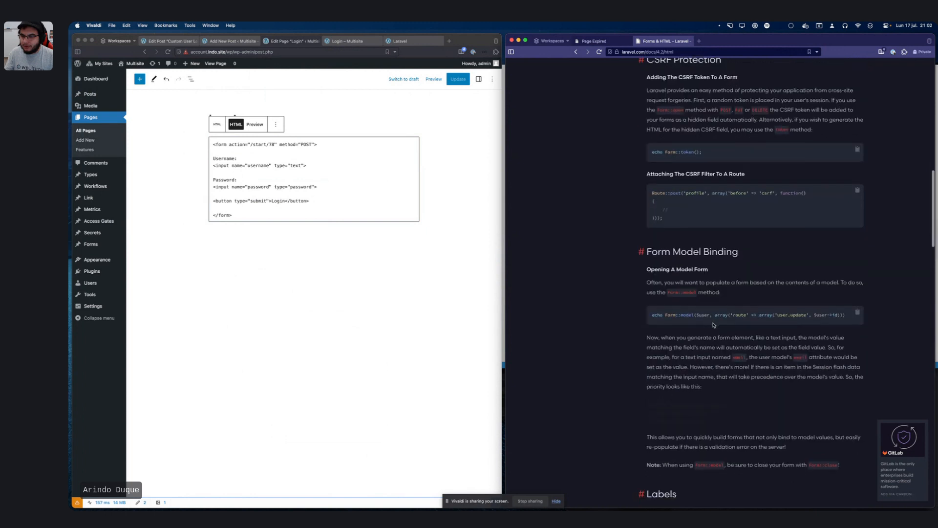
{"action": "scroll", "coordinate": [713, 323], "scroll_direction": "down", "scroll_amount": 10}
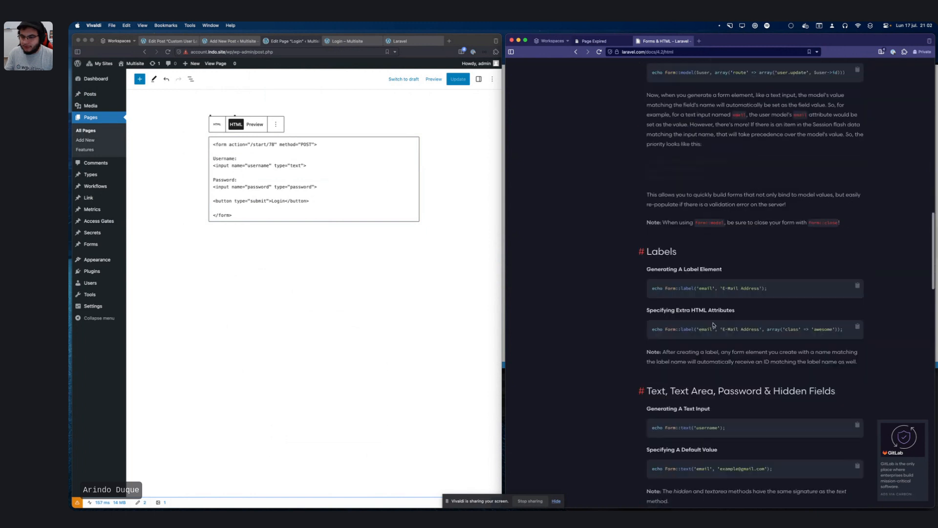
{"action": "scroll", "coordinate": [713, 323], "scroll_direction": "down", "scroll_amount": 3}
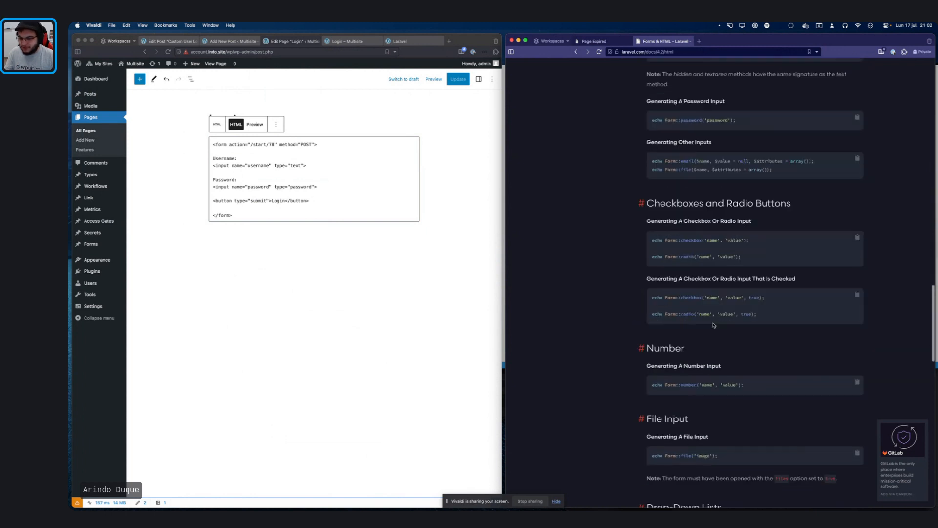
{"action": "scroll", "coordinate": [712, 323], "scroll_direction": "up", "scroll_amount": 10}
{"action": "scroll", "coordinate": [714, 325], "scroll_direction": "up", "scroll_amount": 1}
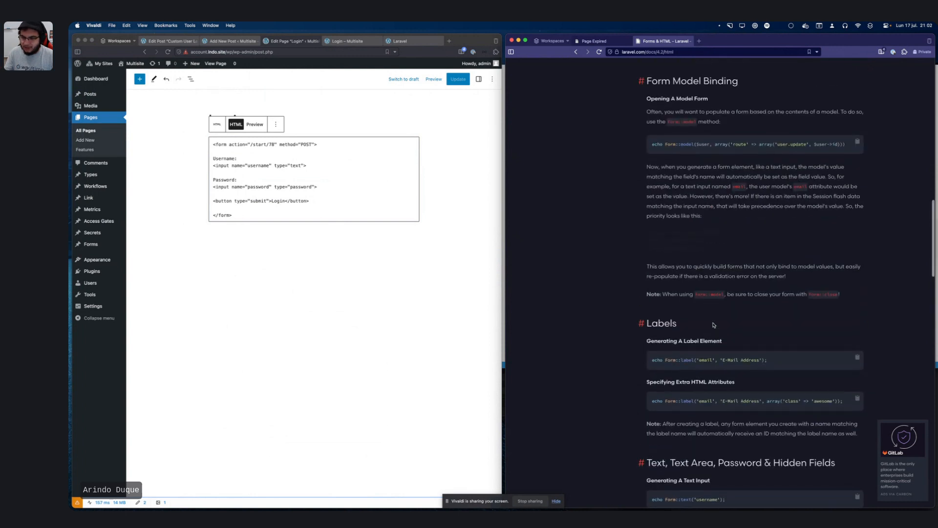
{"action": "left_click_drag", "start_coordinate": [647, 239], "coordinate": [741, 282]}
{"action": "scroll", "coordinate": [739, 281], "scroll_direction": "up", "scroll_amount": 3}
{"action": "left_click", "coordinate": [794, 261]}
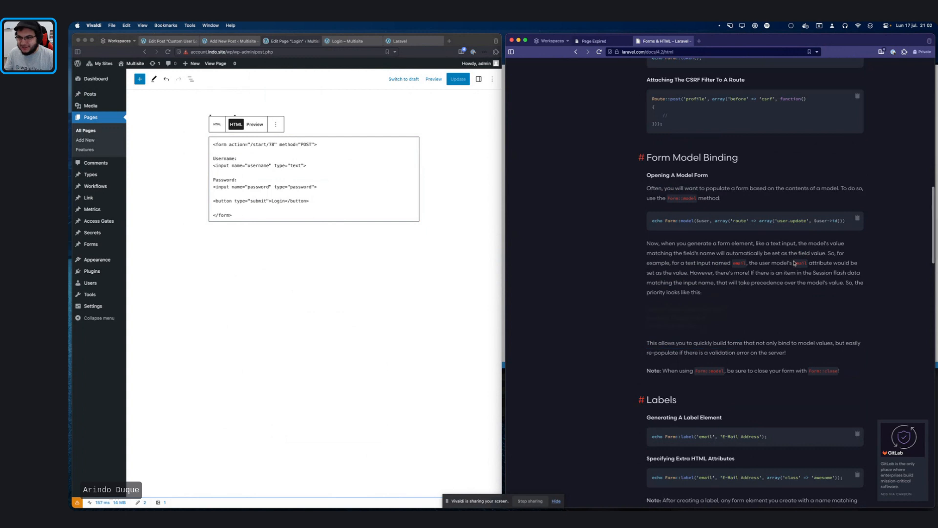
Step: Scroll up and down through the Forms & HTML page's form input sections
{"action": "scroll", "coordinate": [773, 251], "scroll_direction": "up", "scroll_amount": 5}
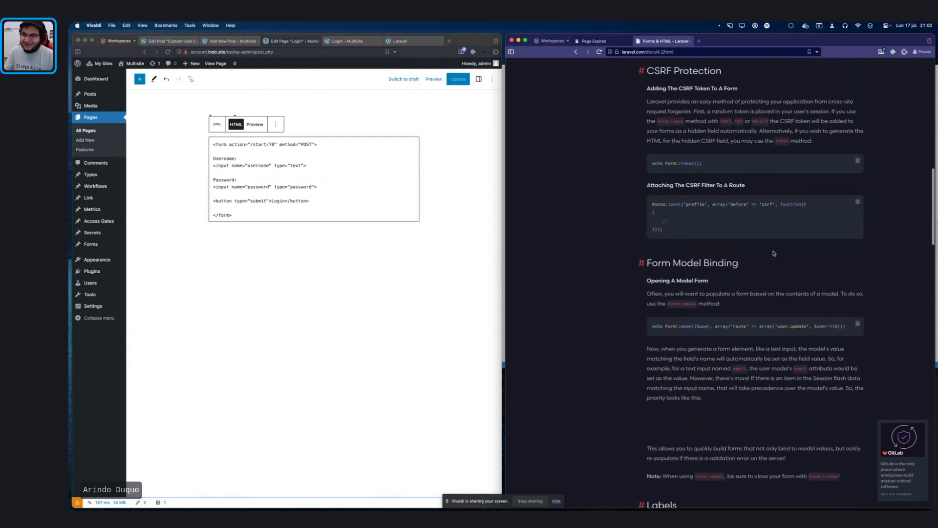
{"action": "scroll", "coordinate": [773, 253], "scroll_direction": "up", "scroll_amount": 3}
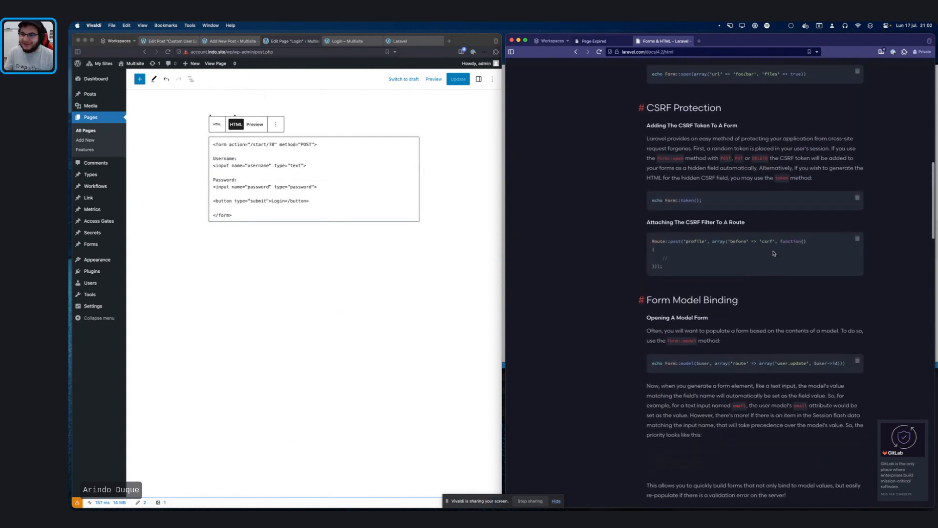
{"action": "scroll", "coordinate": [774, 253], "scroll_direction": "up", "scroll_amount": 12}
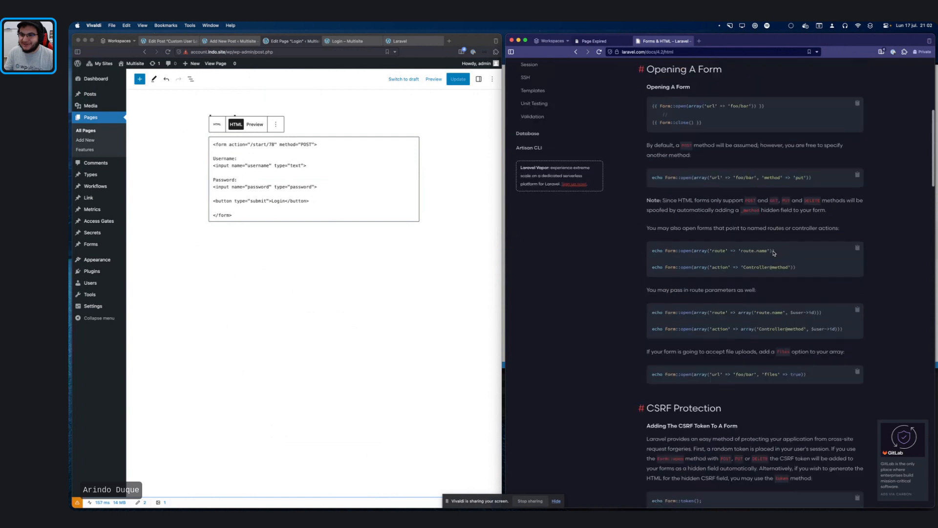
{"action": "scroll", "coordinate": [774, 253], "scroll_direction": "up", "scroll_amount": 2}
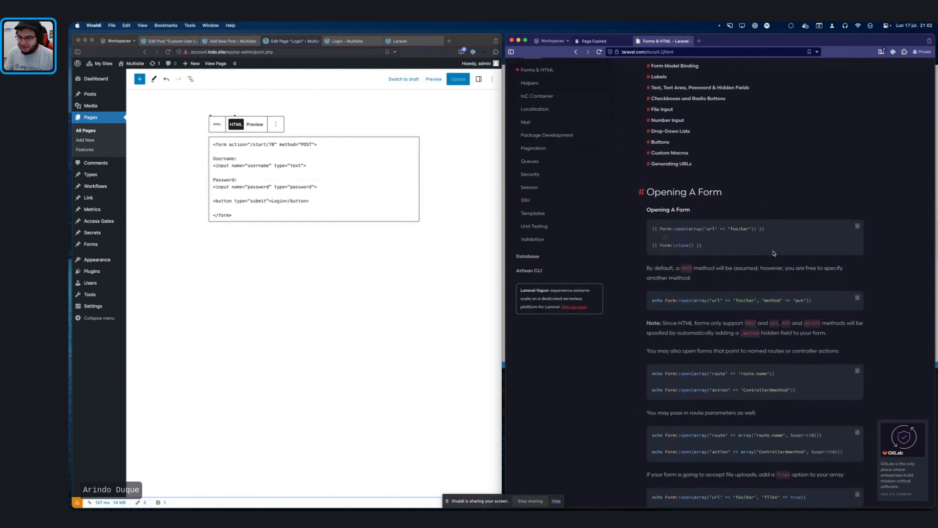
{"action": "scroll", "coordinate": [773, 253], "scroll_direction": "down", "scroll_amount": 10}
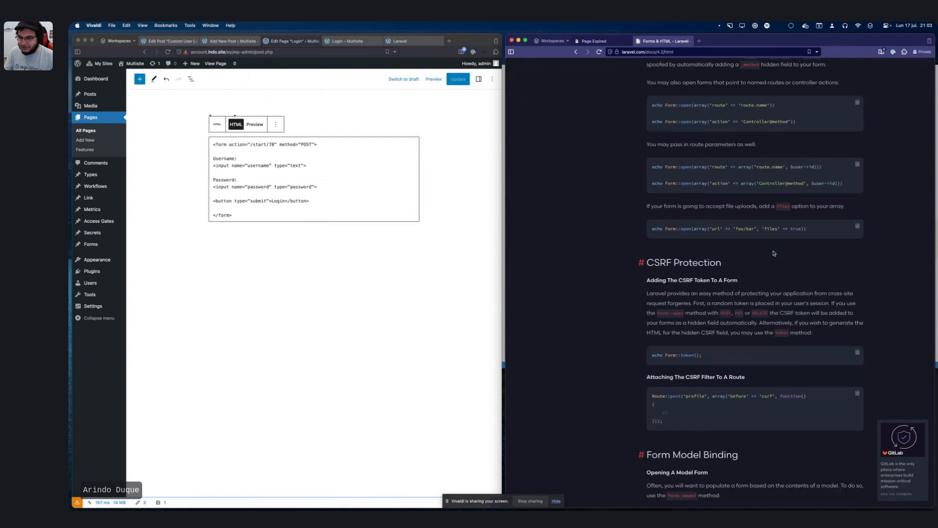
{"action": "scroll", "coordinate": [774, 253], "scroll_direction": "down", "scroll_amount": 20}
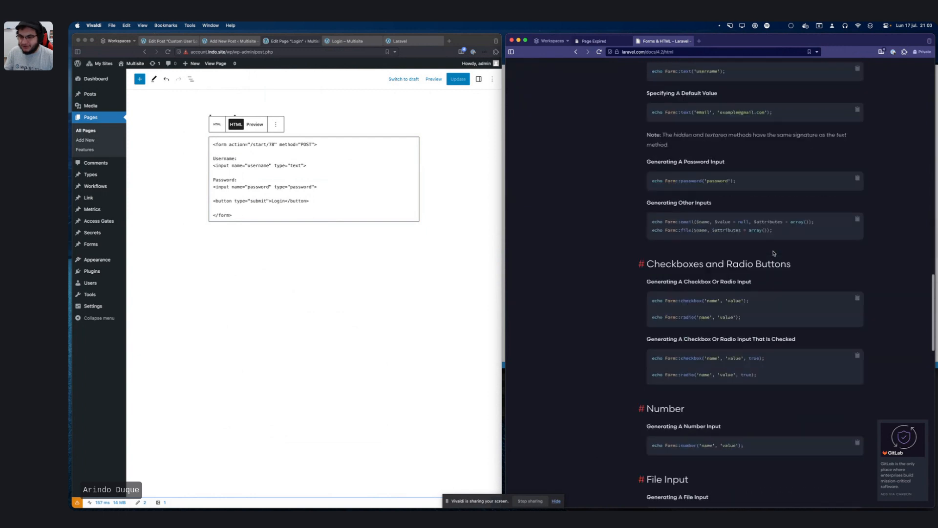
{"action": "scroll", "coordinate": [773, 253], "scroll_direction": "down", "scroll_amount": 10}
{"action": "scroll", "coordinate": [773, 253], "scroll_direction": "down", "scroll_amount": 20}
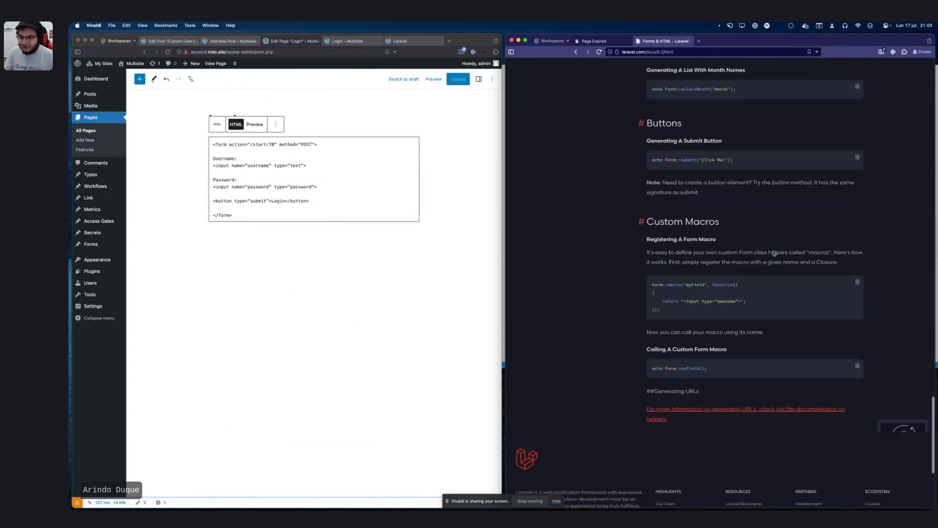
{"action": "scroll", "coordinate": [773, 253], "scroll_direction": "down", "scroll_amount": 5}
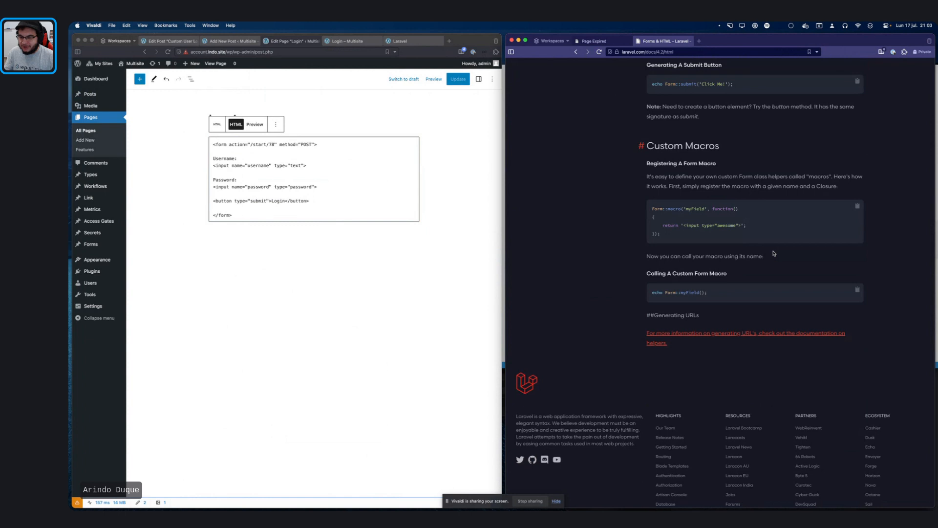
Step: Leave the Laravel docs page and switch over to Visual Studio Code
{"action": "left_click", "coordinate": [682, 52]}
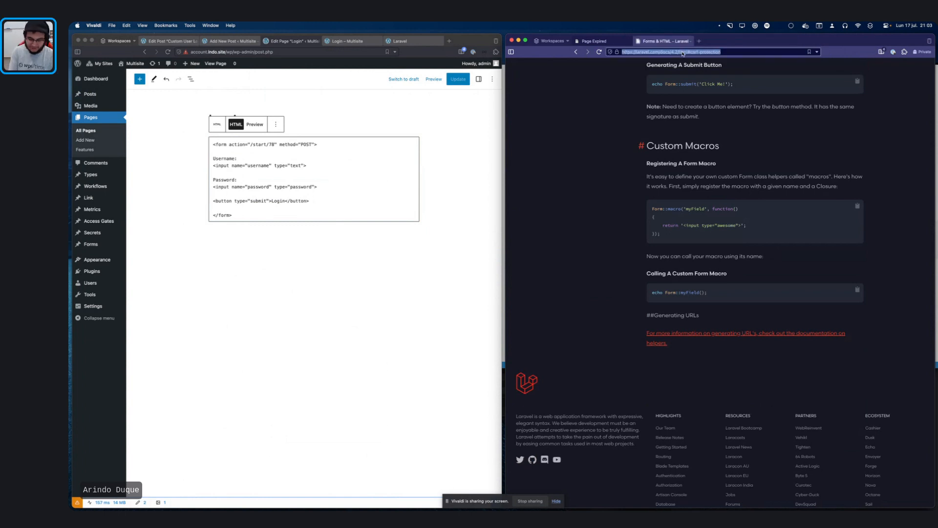
{"action": "left_click", "coordinate": [607, 216]}
{"action": "key", "text": "super+Tab"}
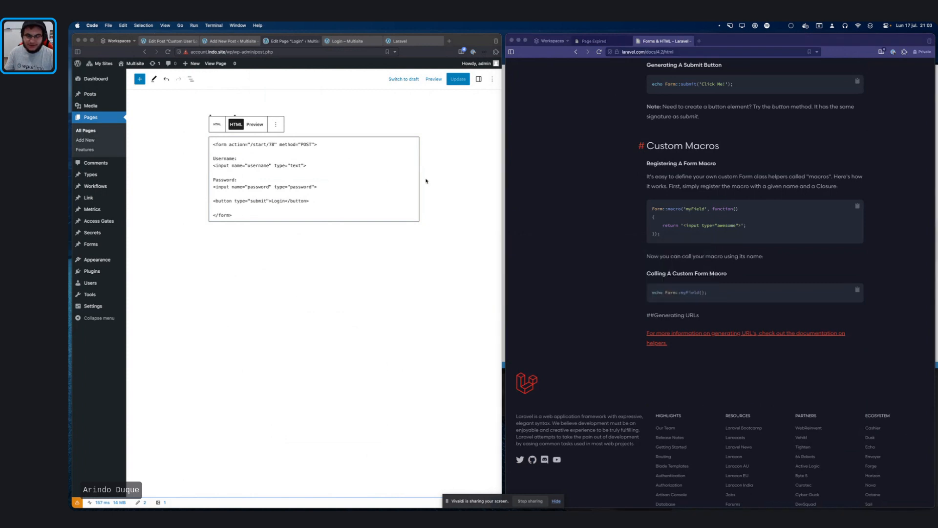
Step: Restore the Visual Studio Code window and open Kernel.php through quick file search
{"action": "mouse_move", "coordinate": [486, 510]}
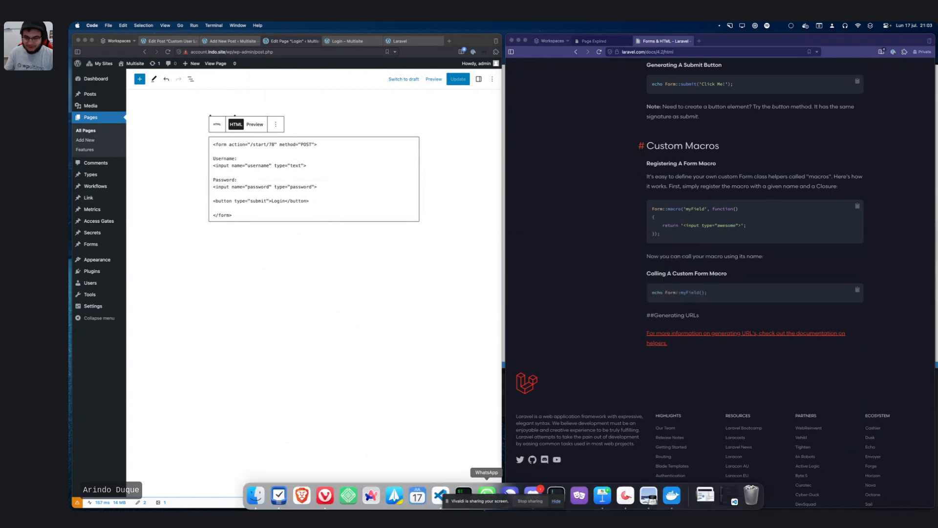
{"action": "left_click", "coordinate": [729, 504]}
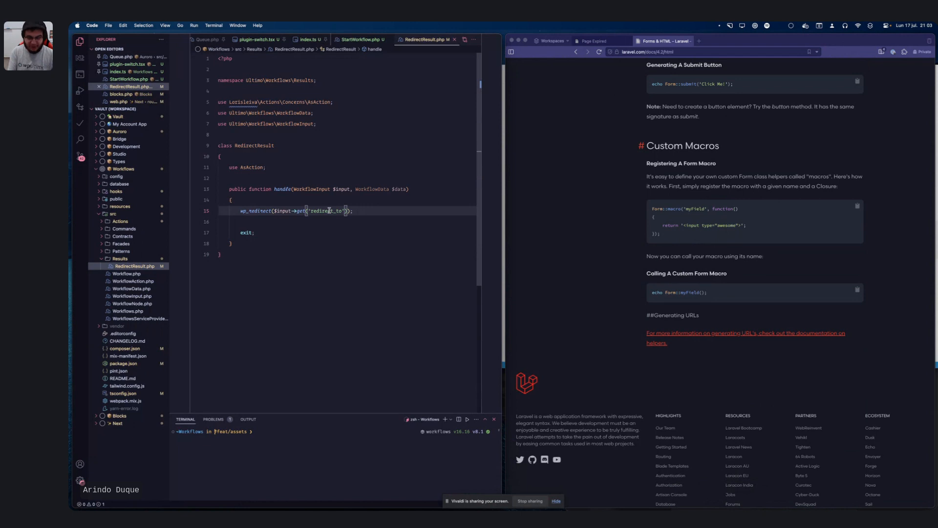
{"action": "key", "text": "super+p"}
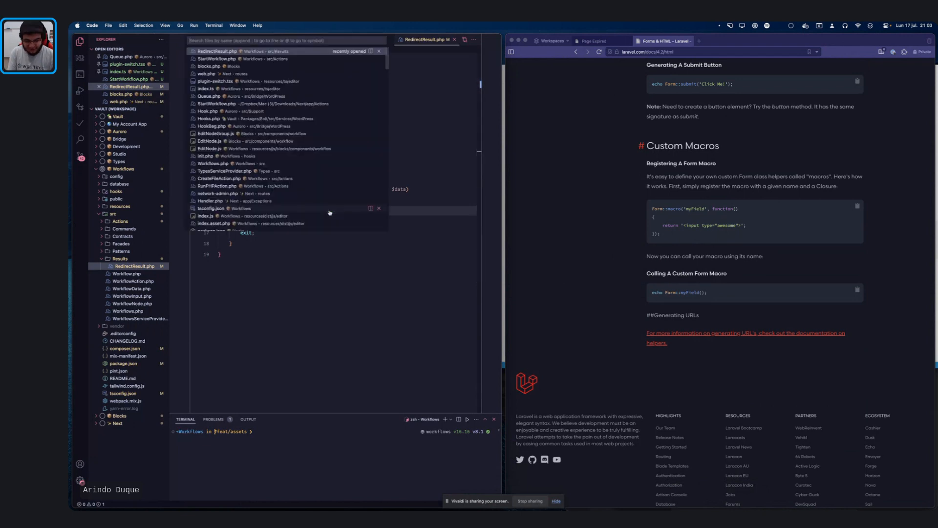
{"action": "type", "text": "Kernel"}
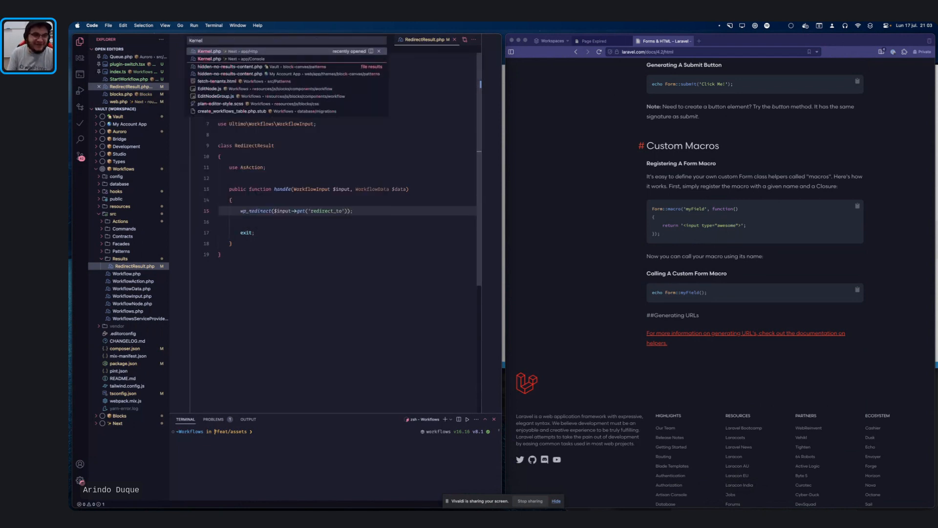
{"action": "key", "text": "Return"}
Step: Comment out the VerifyCsrfToken middleware on line 40, then return to the expired page
{"action": "scroll", "coordinate": [366, 208], "scroll_direction": "up", "scroll_amount": 2}
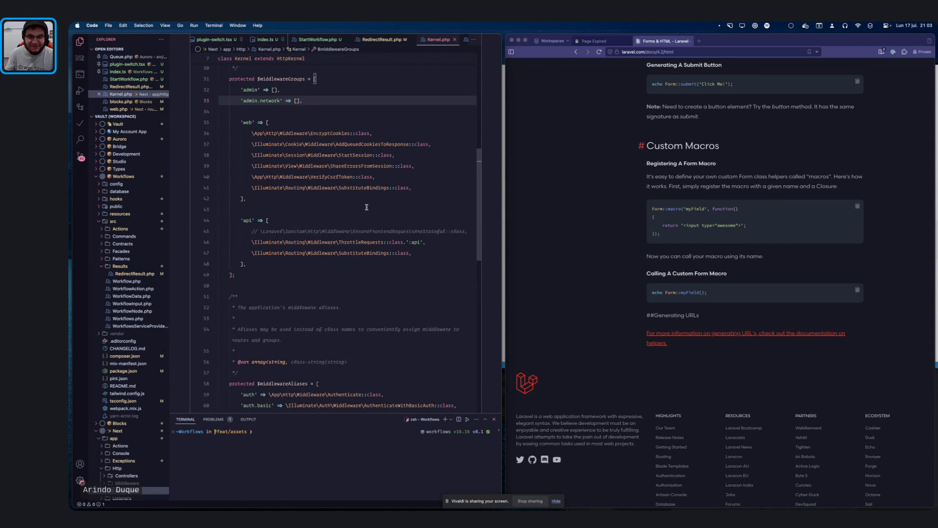
{"action": "left_click", "coordinate": [375, 177]}
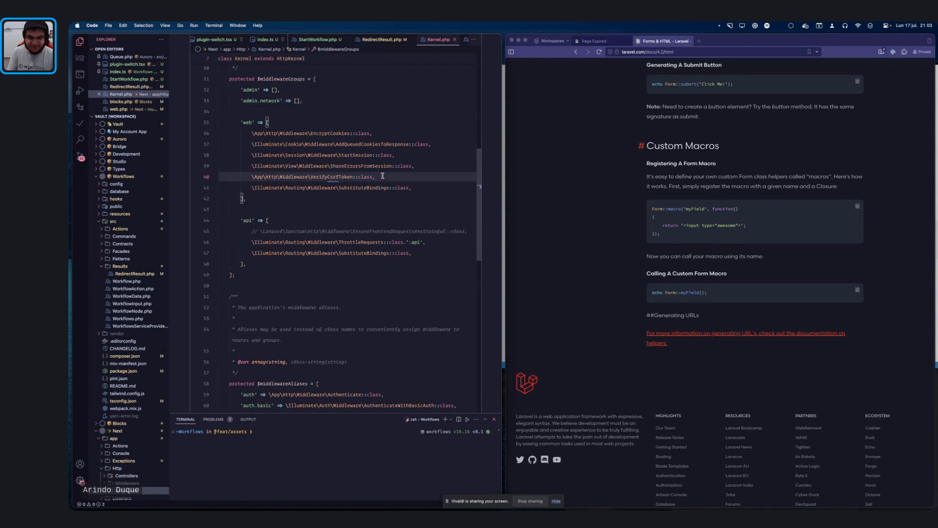
{"action": "key", "text": "super+slash"}
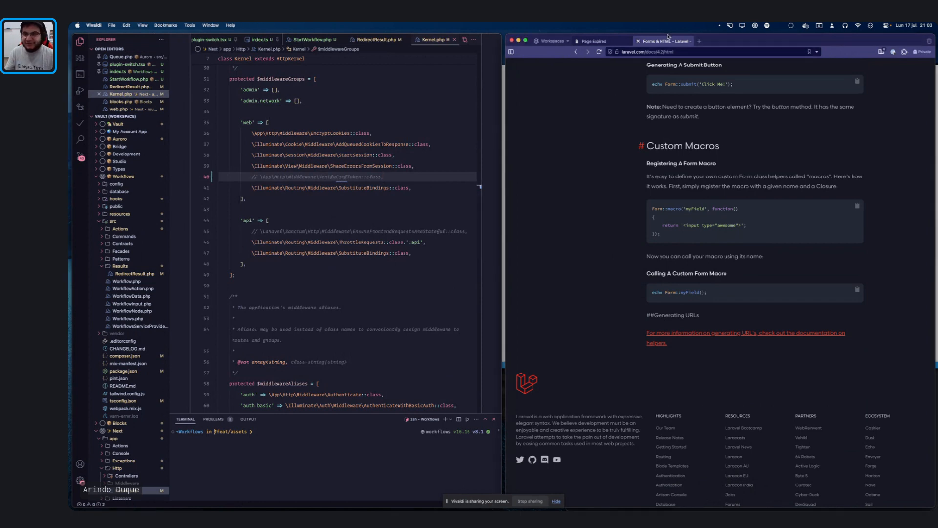
{"action": "left_click", "coordinate": [610, 41]}
{"action": "key", "text": "ctrl+Up"}
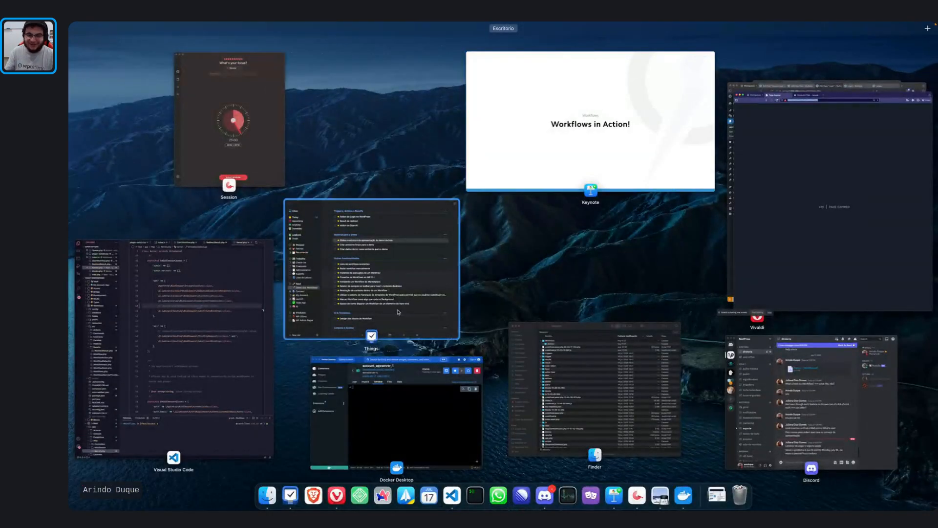
Step: Reload /start/78, confirm resubmission to get 'The username field is empty', then go back to /login
{"action": "left_click", "coordinate": [761, 111]}
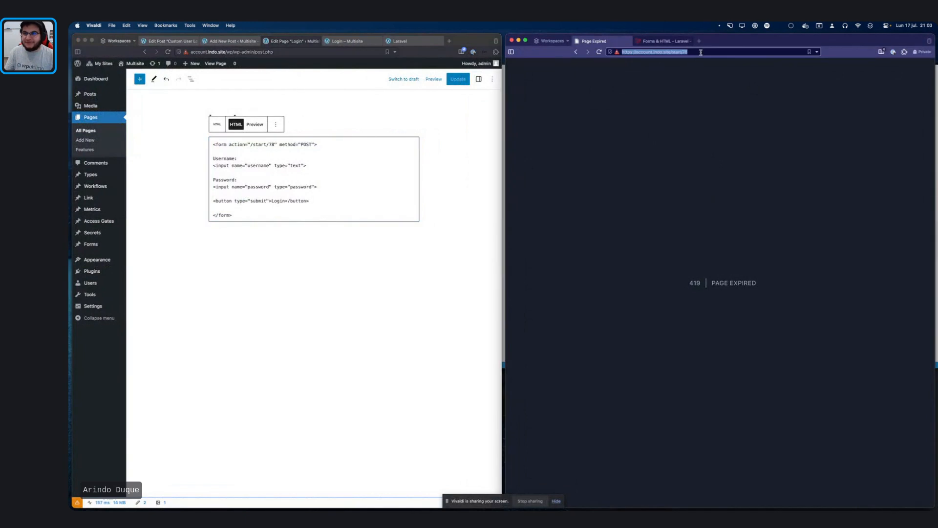
{"action": "left_click", "coordinate": [700, 51]}
{"action": "key", "text": "super+r"}
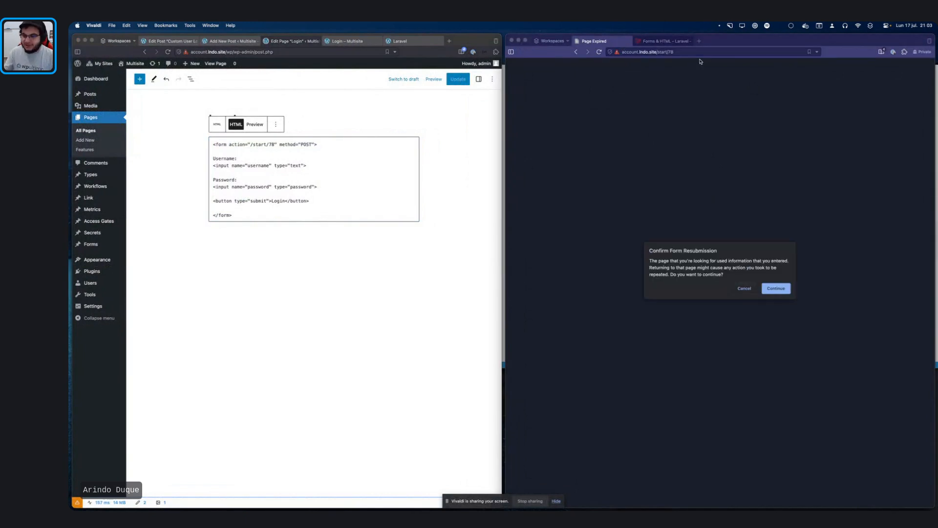
{"action": "left_click", "coordinate": [783, 289]}
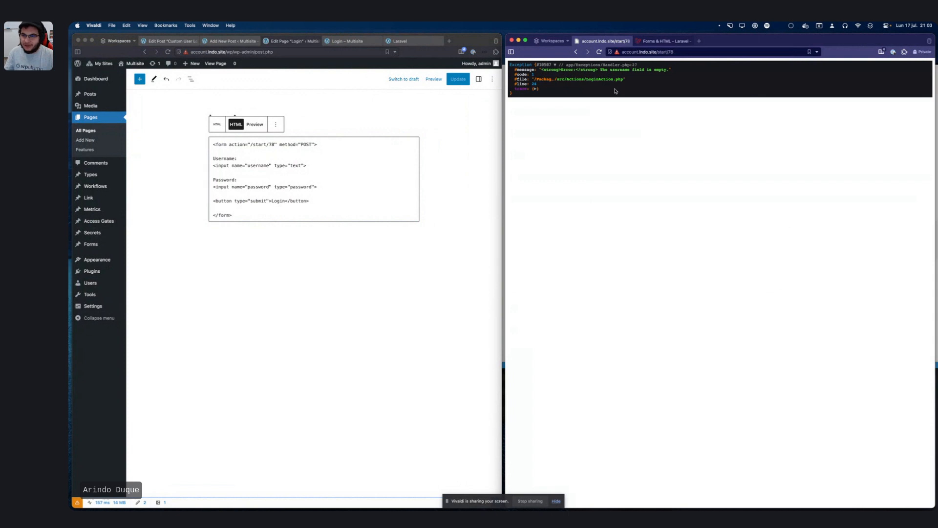
{"action": "left_click", "coordinate": [680, 51]}
{"action": "left_click", "coordinate": [696, 60]}
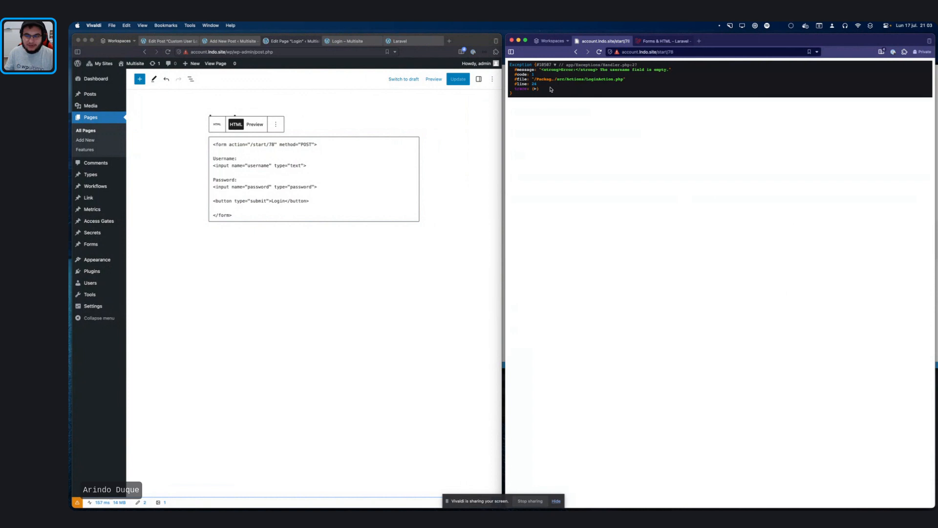
{"action": "scroll", "coordinate": [575, 99], "scroll_direction": "left", "scroll_amount": 5}
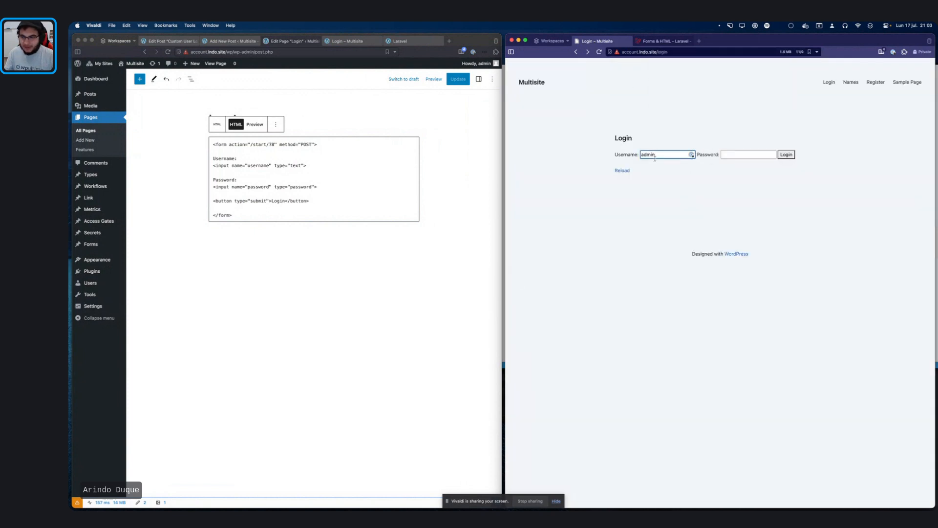
Step: Enter a password in the login form and submit it again
{"action": "left_click", "coordinate": [747, 154]}
{"action": "type", "text": "••••"}
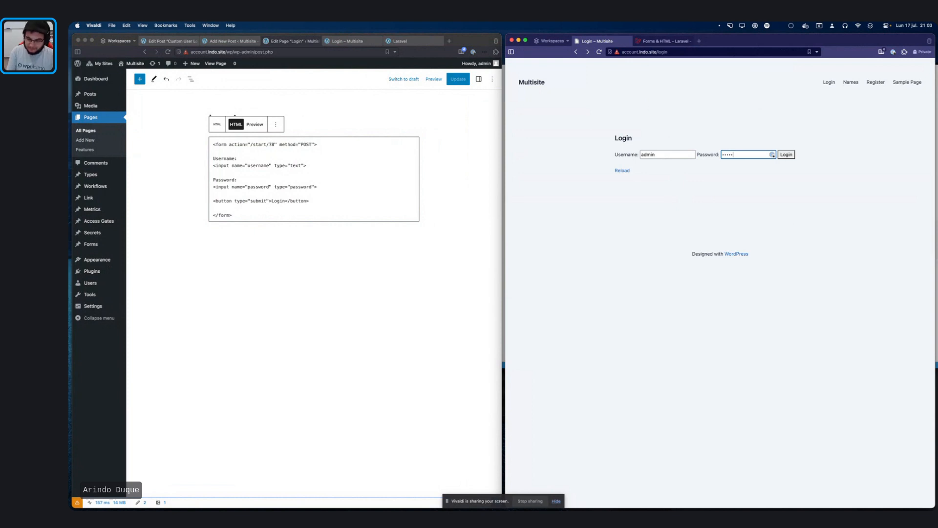
{"action": "key", "text": "Return"}
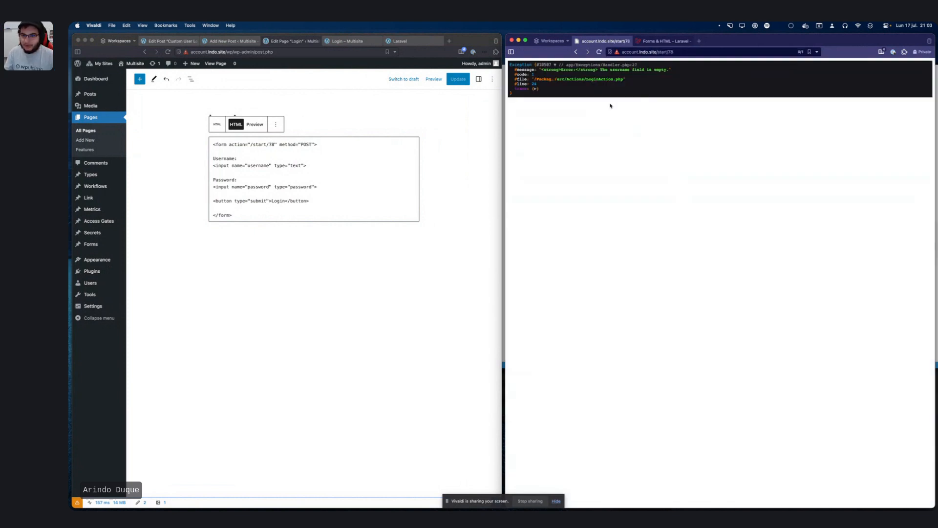
Step: Open the Custom User Login workflow and select 'username' in its value mapping
{"action": "left_click", "coordinate": [169, 41]}
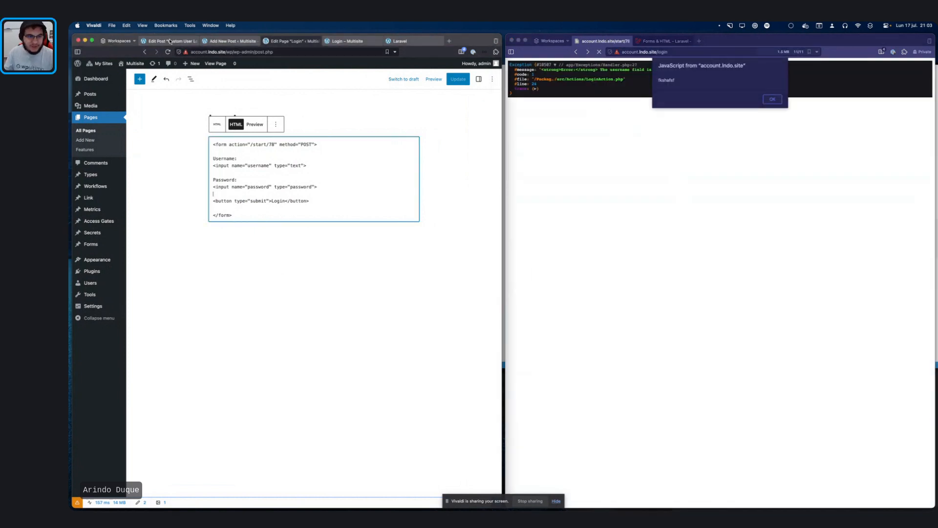
{"action": "left_click", "coordinate": [170, 41]}
{"action": "left_click", "coordinate": [288, 261]}
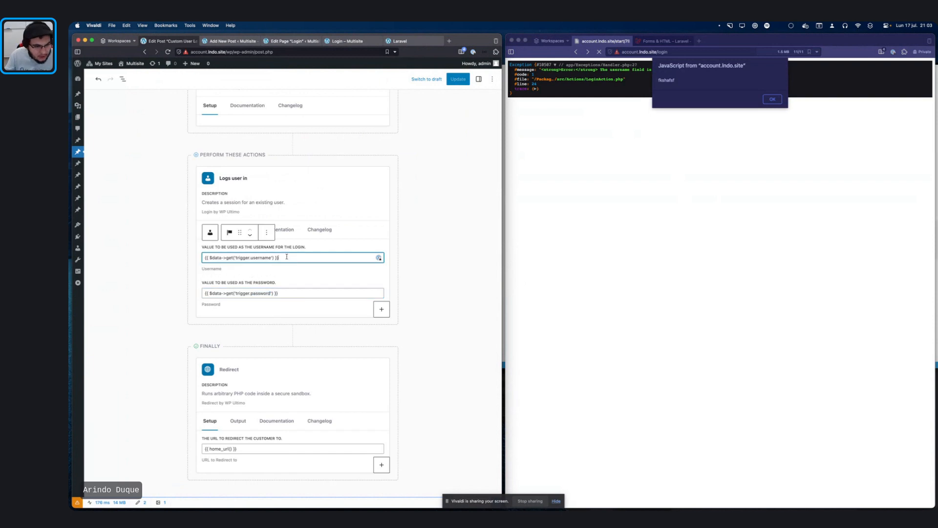
{"action": "double_click", "coordinate": [262, 258]}
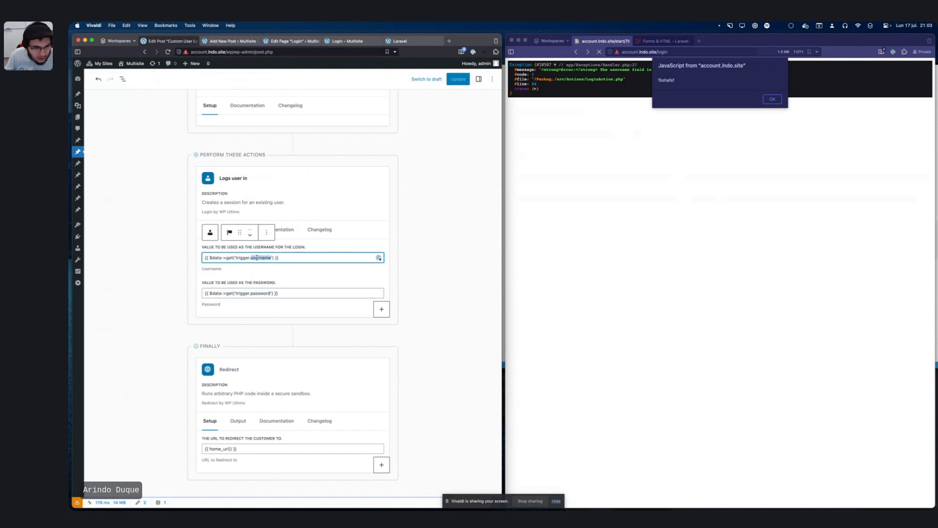
Step: Dismiss the login window's JavaScript alert and open Vivaldi's developer tools
{"action": "left_click", "coordinate": [766, 75]}
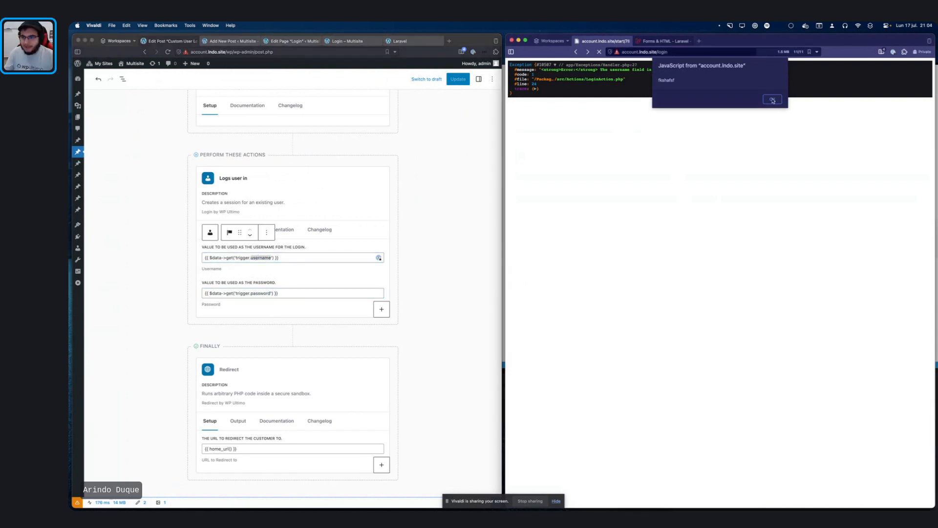
{"action": "left_click", "coordinate": [772, 99]}
{"action": "scroll", "coordinate": [250, 151], "scroll_direction": "up", "scroll_amount": 3}
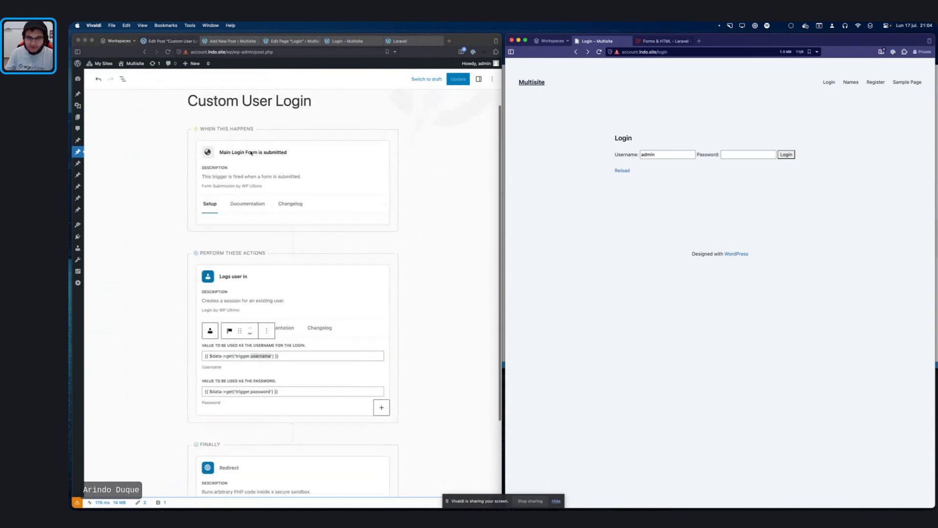
{"action": "key", "text": "super+alt+i"}
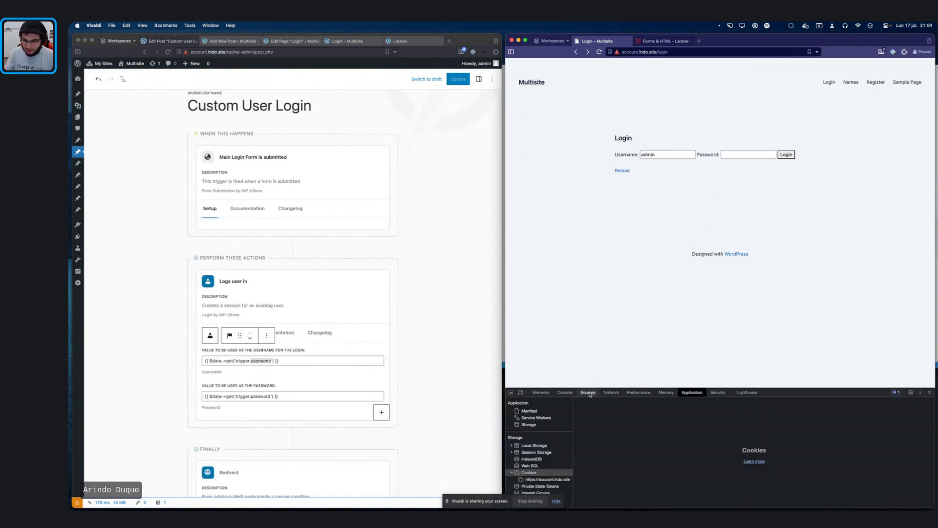
Step: Switch DevTools to the Network panel showing all request types
{"action": "left_click", "coordinate": [611, 393]}
{"action": "left_click", "coordinate": [587, 392]}
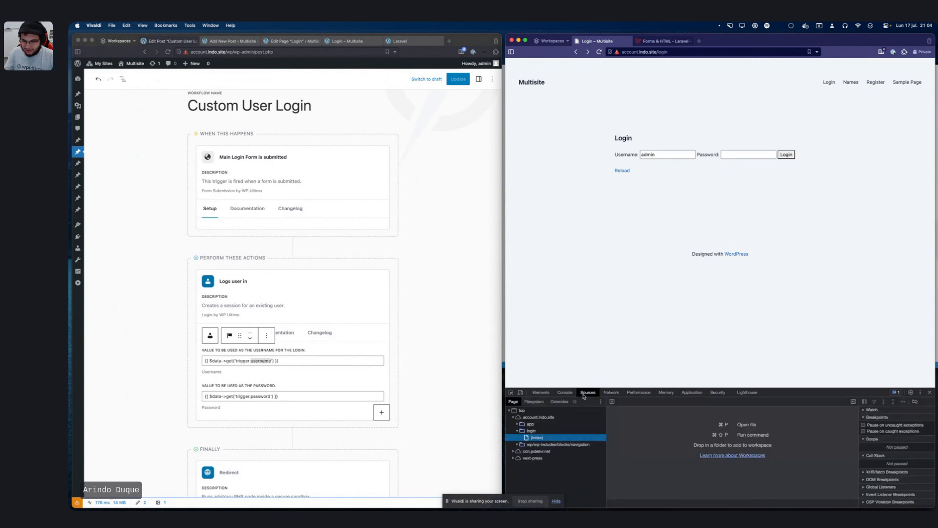
{"action": "left_click", "coordinate": [618, 393]}
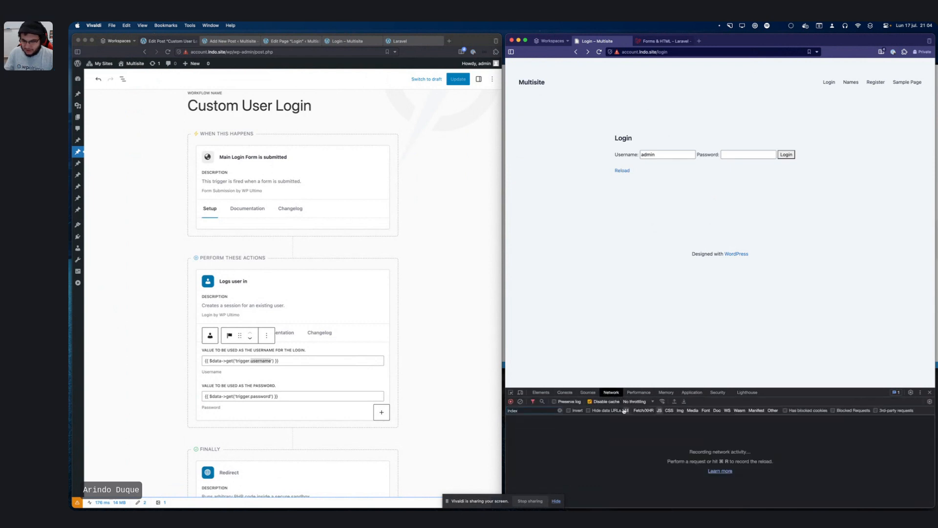
{"action": "left_click", "coordinate": [625, 411]}
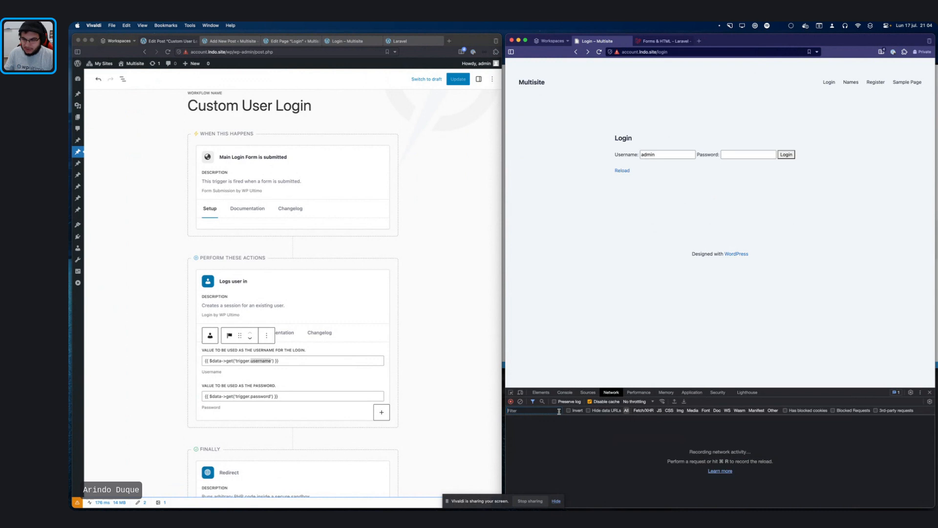
Step: Submit the login form with a password and view the failed 78 request's form data payload
{"action": "left_click", "coordinate": [741, 154]}
{"action": "type", "text": "admin"}
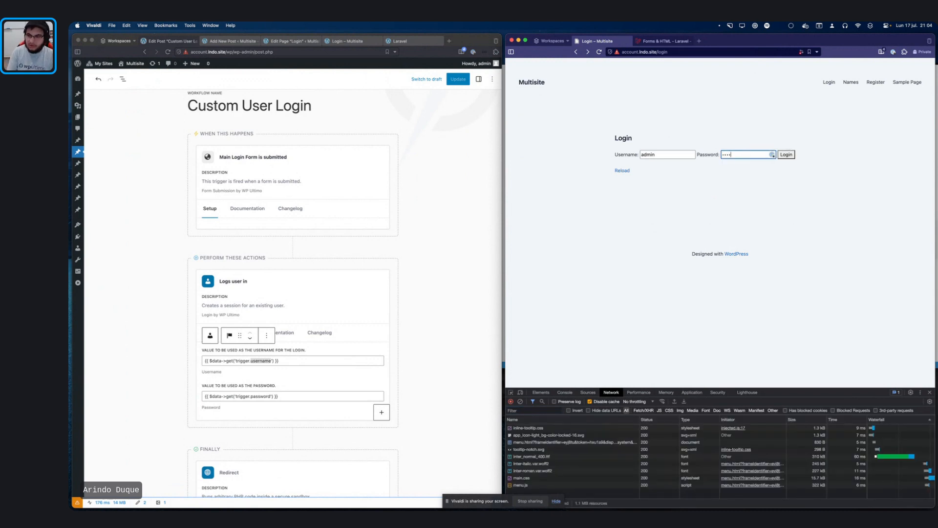
{"action": "key", "text": "Return"}
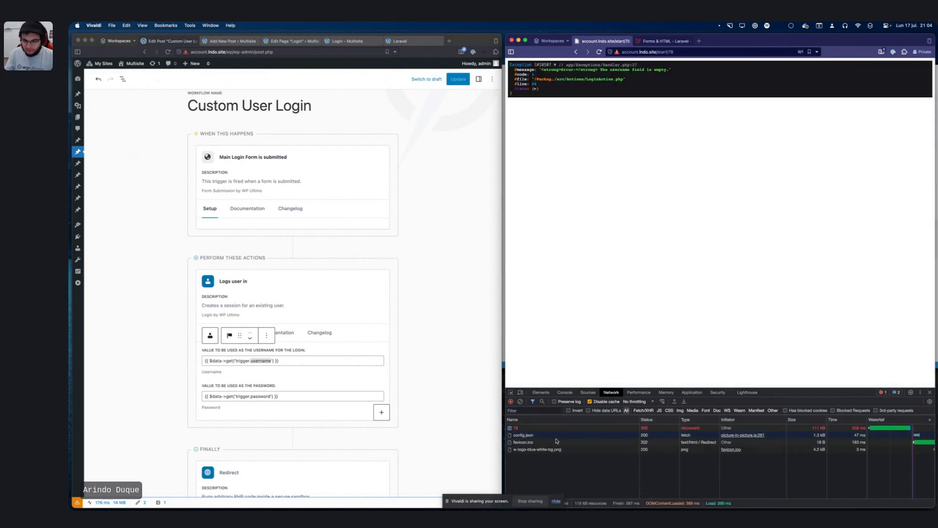
{"action": "left_click", "coordinate": [548, 428]}
{"action": "scroll", "coordinate": [628, 441], "scroll_direction": "down", "scroll_amount": 5}
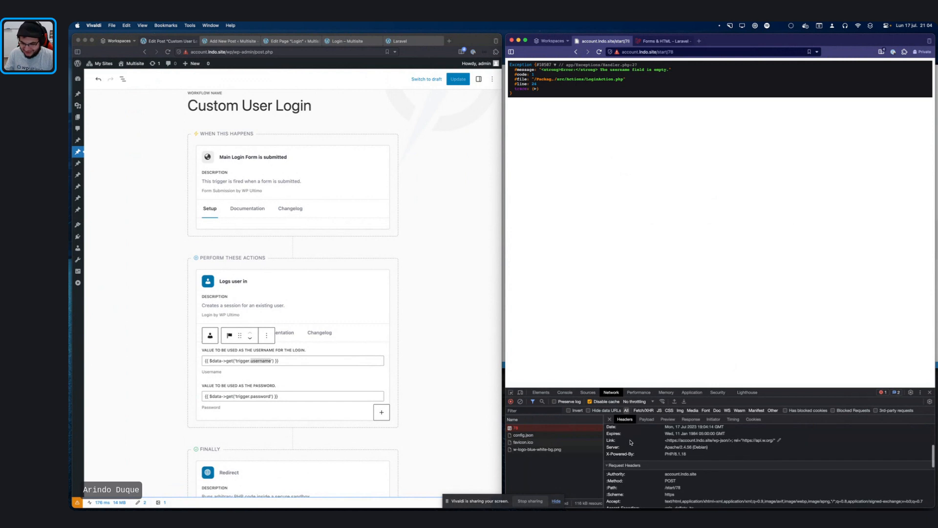
{"action": "left_click", "coordinate": [646, 419]}
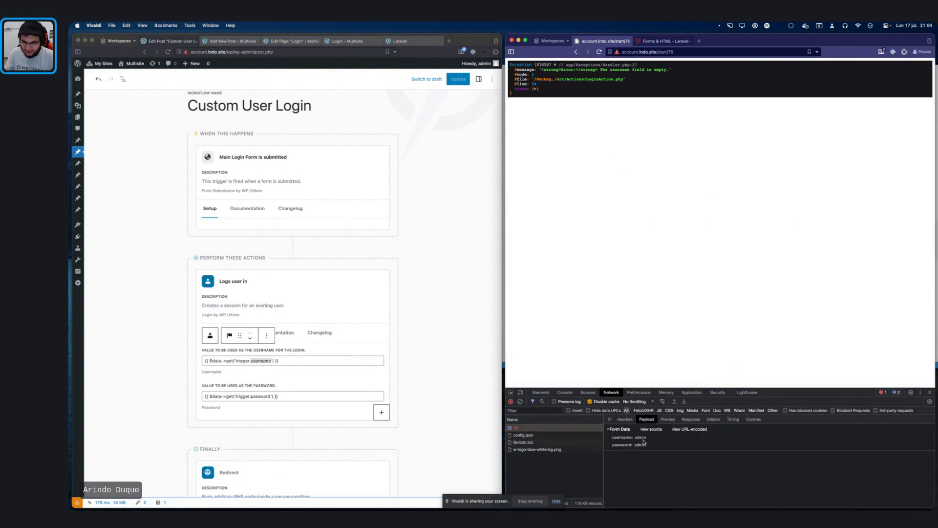
{"action": "left_click", "coordinate": [423, 319]}
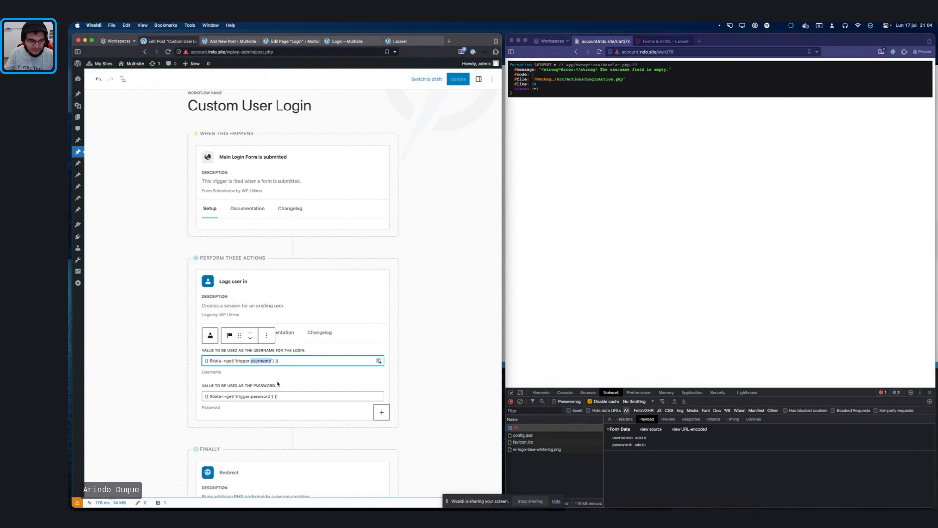
Step: Insert 'output.' after 'trigger.' in both the username and password value mappings
{"action": "left_click", "coordinate": [267, 368]}
{"action": "left_click", "coordinate": [251, 361]}
{"action": "left_click", "coordinate": [658, 212]}
{"action": "left_click", "coordinate": [645, 43]}
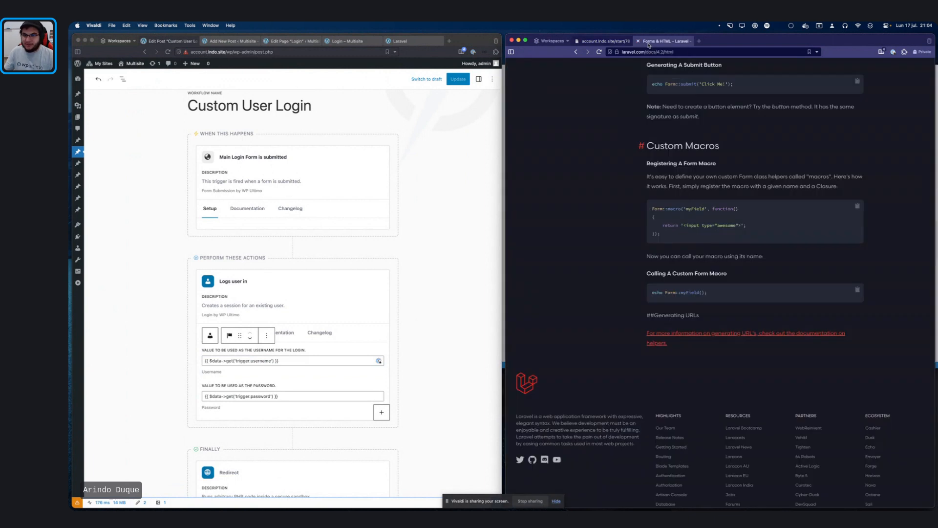
{"action": "left_click", "coordinate": [614, 43]}
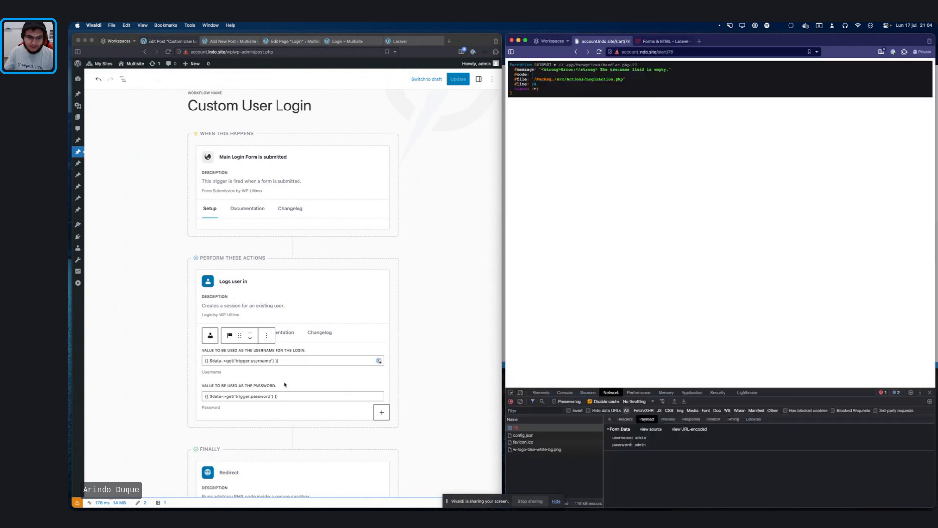
{"action": "left_click", "coordinate": [253, 363]}
{"action": "type", "text": "outpu"}
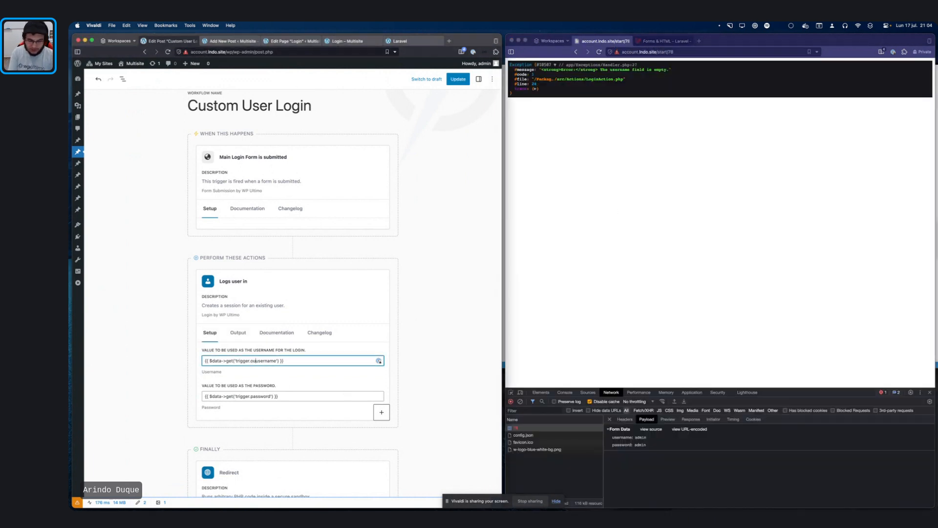
{"action": "type", "text": "t."}
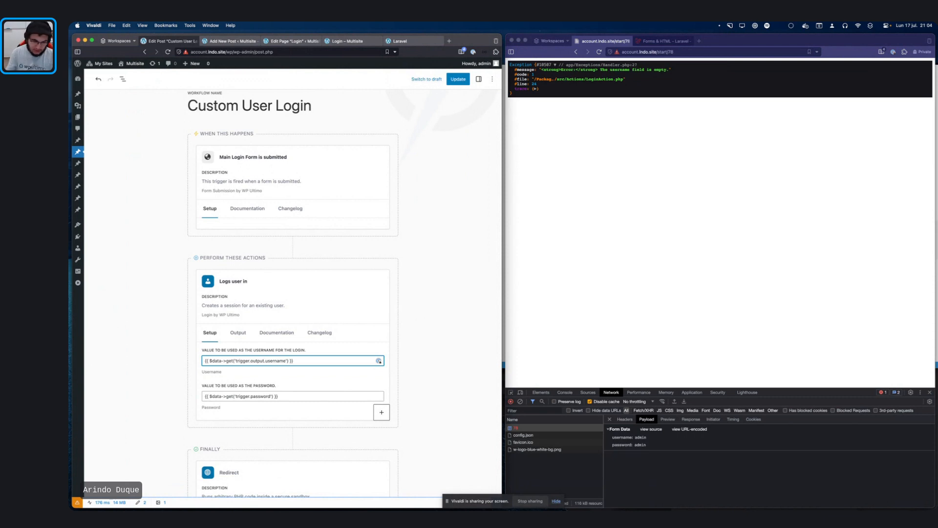
{"action": "left_click", "coordinate": [253, 397]}
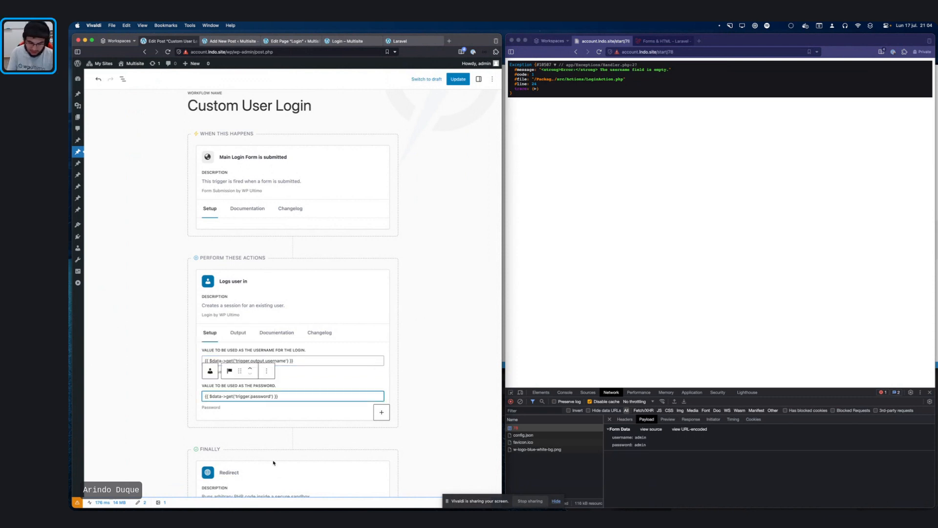
{"action": "type", "text": "output."}
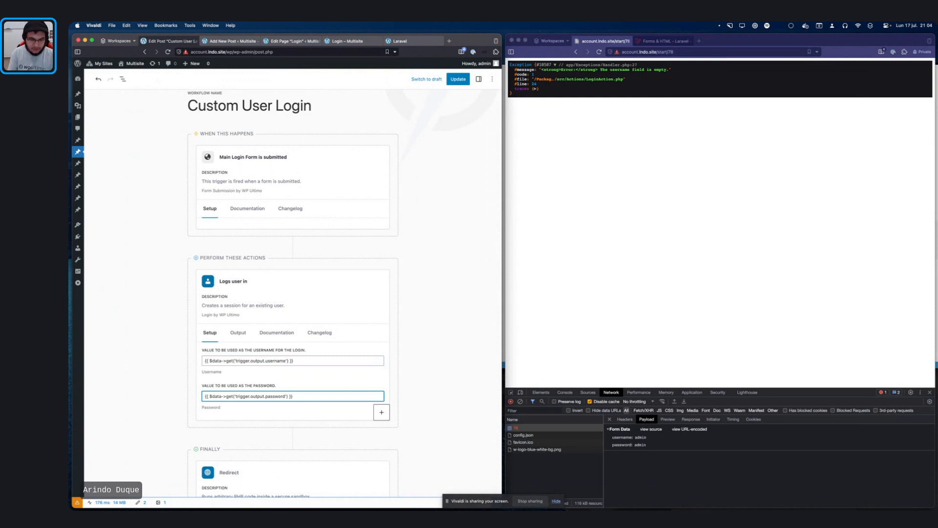
Step: Update the workflow and reload /start/78 twice, confirming the form resubmission each time
{"action": "left_click", "coordinate": [458, 80]}
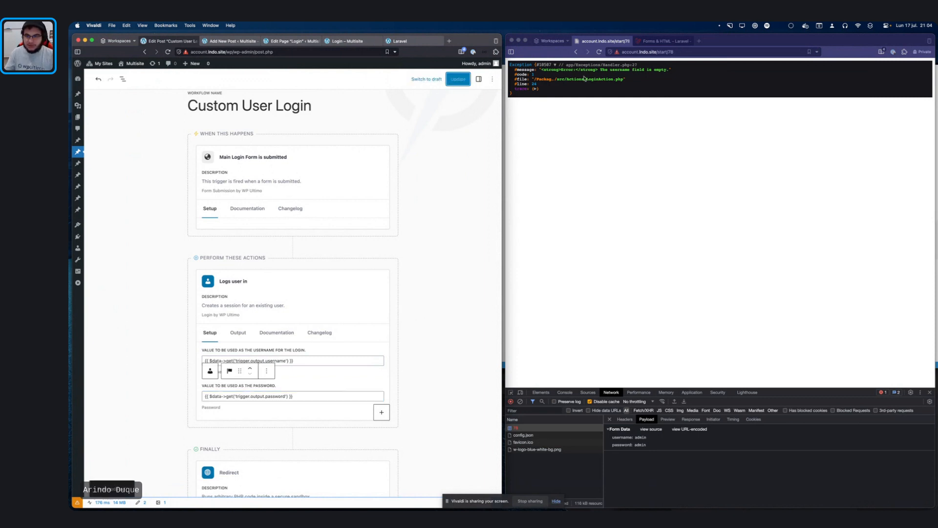
{"action": "left_click", "coordinate": [696, 131]}
{"action": "key", "text": "super+r"}
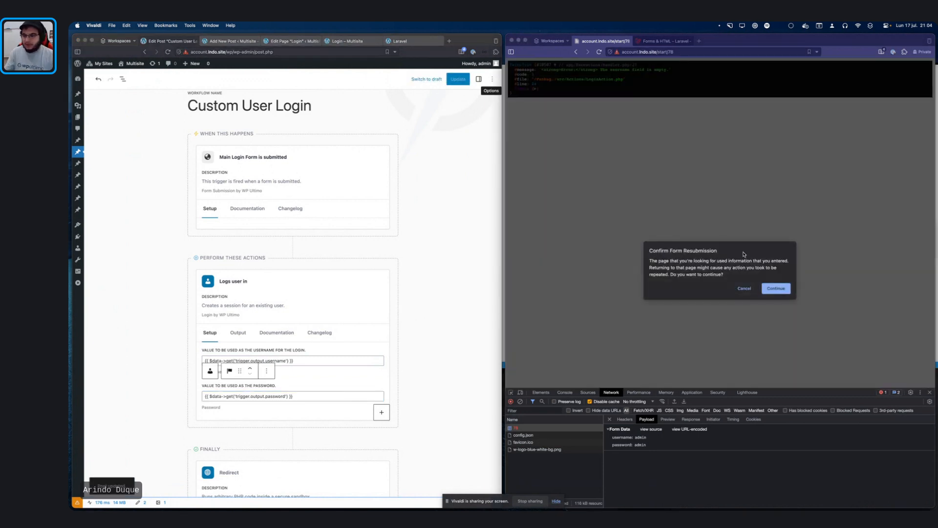
{"action": "left_click", "coordinate": [774, 289]}
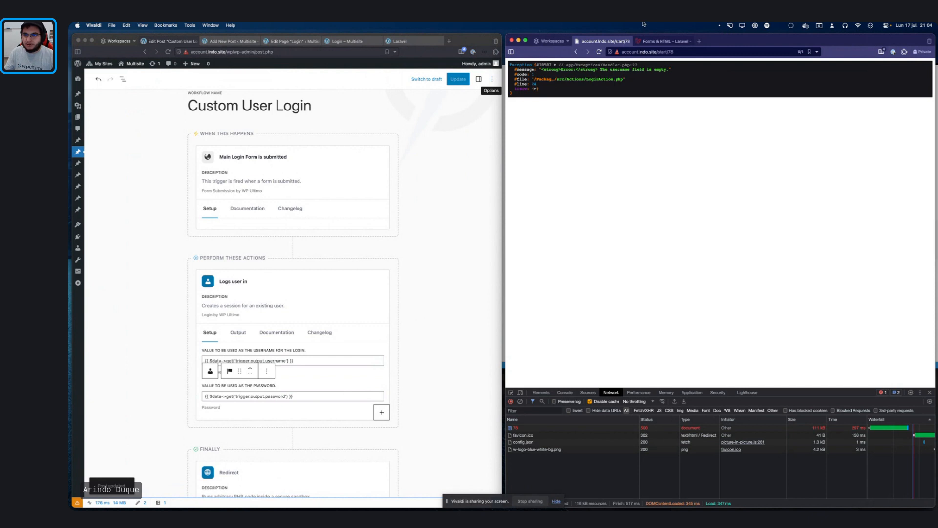
{"action": "key", "text": "super+r"}
{"action": "left_click", "coordinate": [790, 289]}
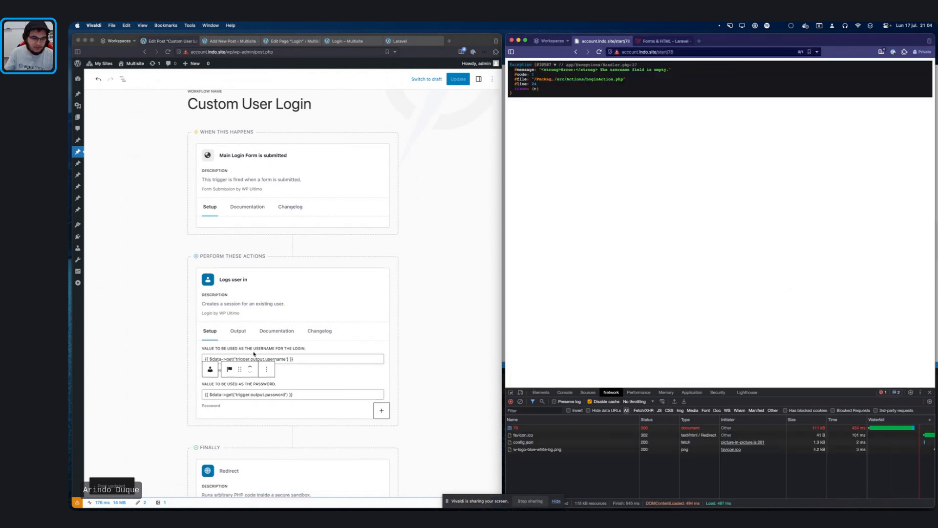
Step: Inspect the password and username value mappings in the Custom User Login workflow
{"action": "scroll", "coordinate": [256, 352], "scroll_direction": "down", "scroll_amount": 3}
{"action": "left_click", "coordinate": [255, 325]}
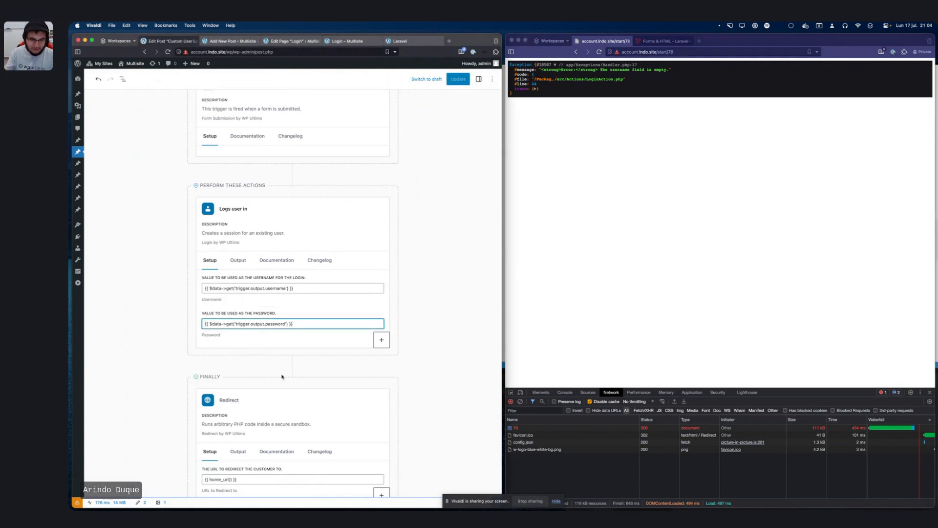
{"action": "left_click", "coordinate": [212, 288]}
{"action": "key", "text": "super+Left"}
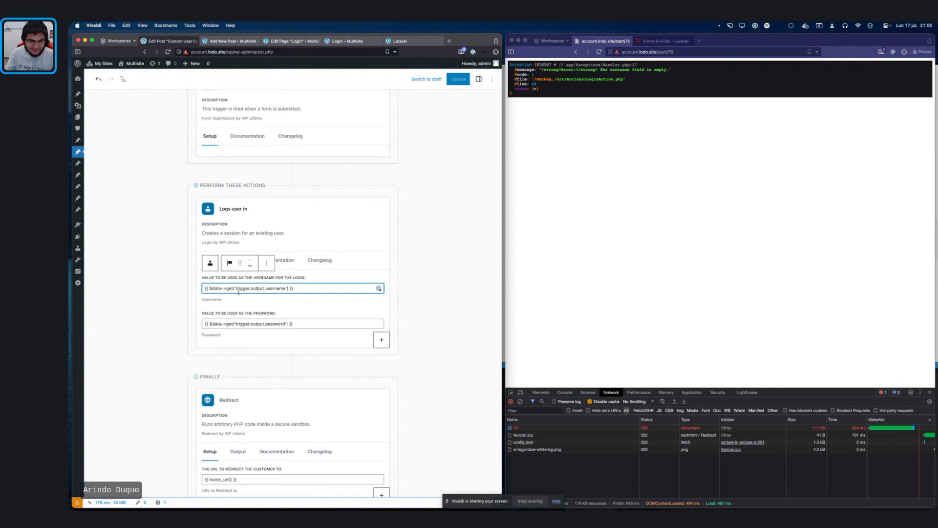
{"action": "scroll", "coordinate": [313, 139], "scroll_direction": "up", "scroll_amount": 3}
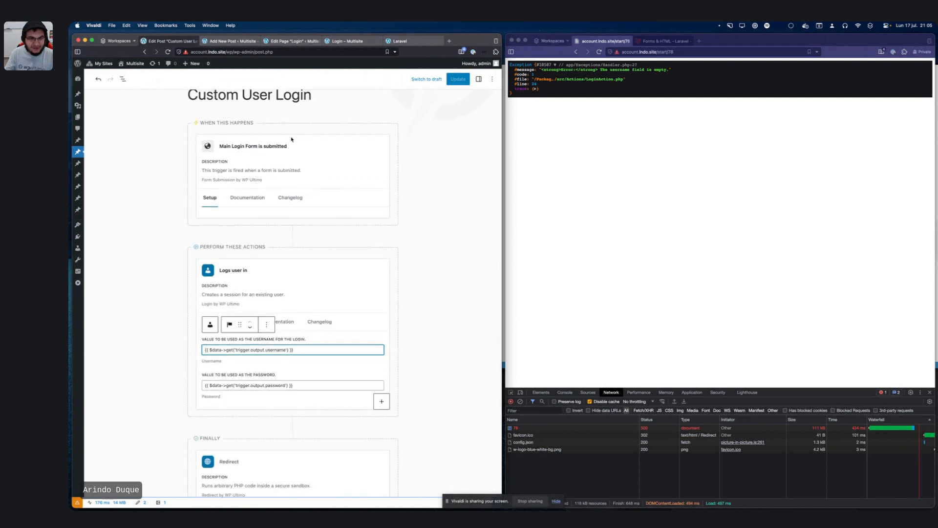
{"action": "scroll", "coordinate": [342, 127], "scroll_direction": "down", "scroll_amount": 2}
Step: Resubmit the login form and view request 78's payload in the Network panel
{"action": "left_click", "coordinate": [682, 78]}
{"action": "left_click", "coordinate": [599, 52]}
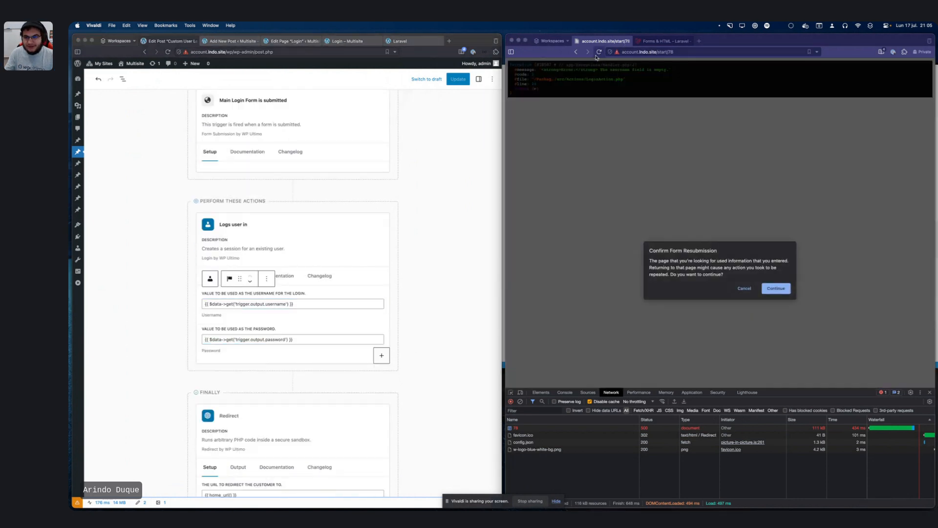
{"action": "left_click", "coordinate": [775, 288]}
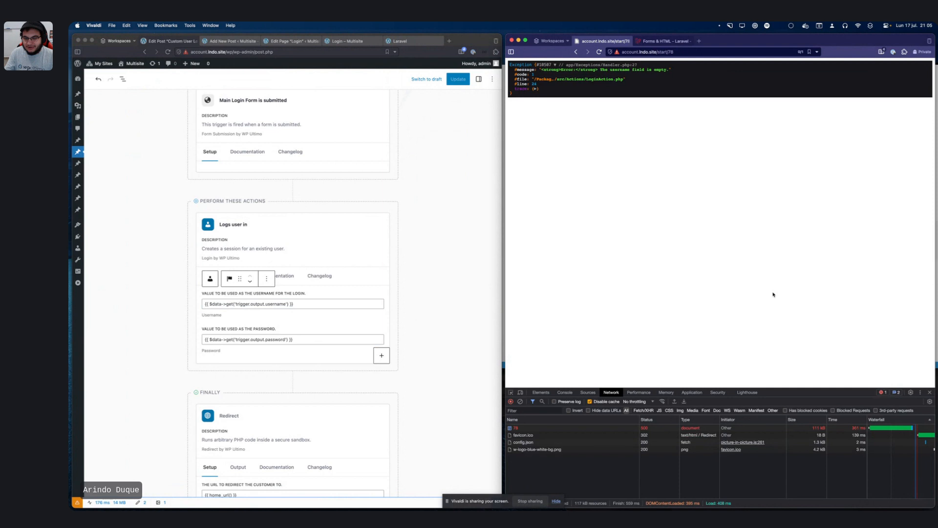
{"action": "left_click", "coordinate": [551, 428]}
{"action": "left_click", "coordinate": [646, 418]}
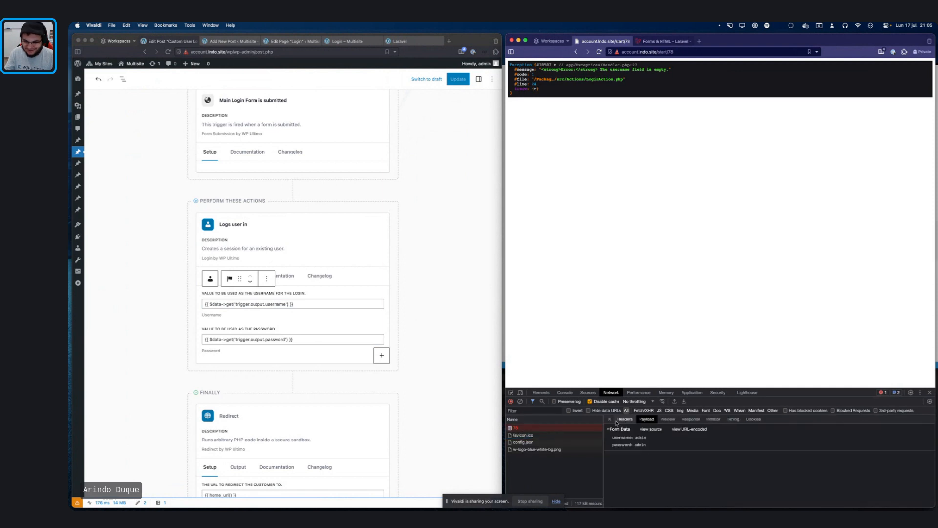
{"action": "key", "text": "super+Tab"}
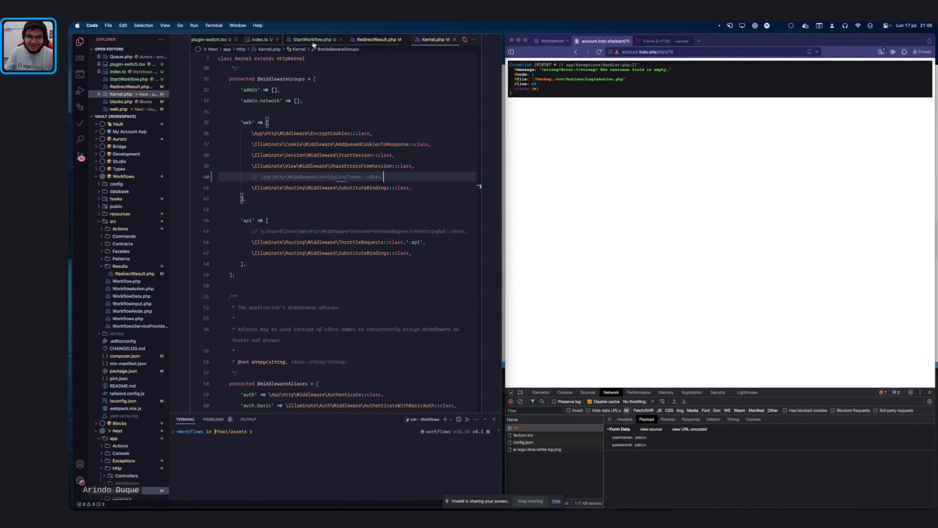
Step: Review StartWorkflow.php, RedirectResult.php and RunPHPAction.php in the editor
{"action": "left_click", "coordinate": [321, 40]}
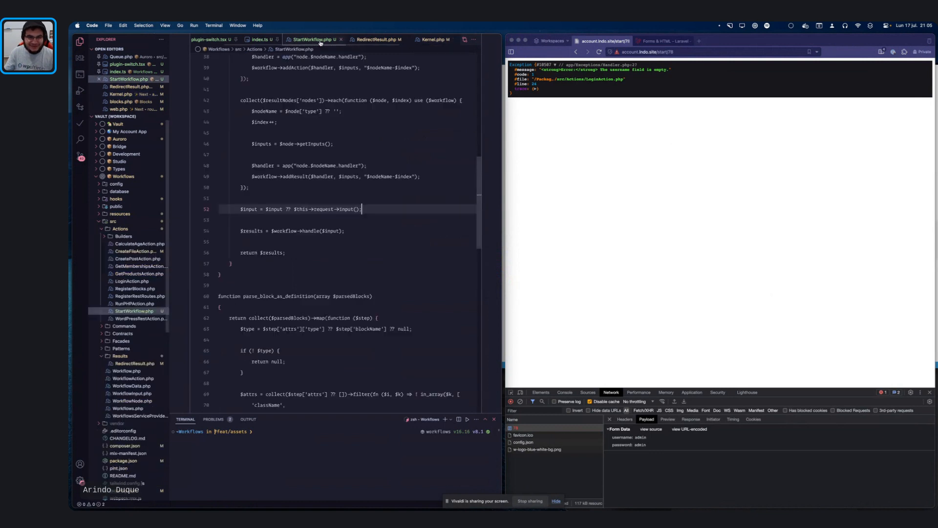
{"action": "left_click", "coordinate": [377, 40]}
{"action": "scroll", "coordinate": [376, 39], "scroll_direction": "right", "scroll_amount": 2}
{"action": "scroll", "coordinate": [377, 40], "scroll_direction": "left", "scroll_amount": 3}
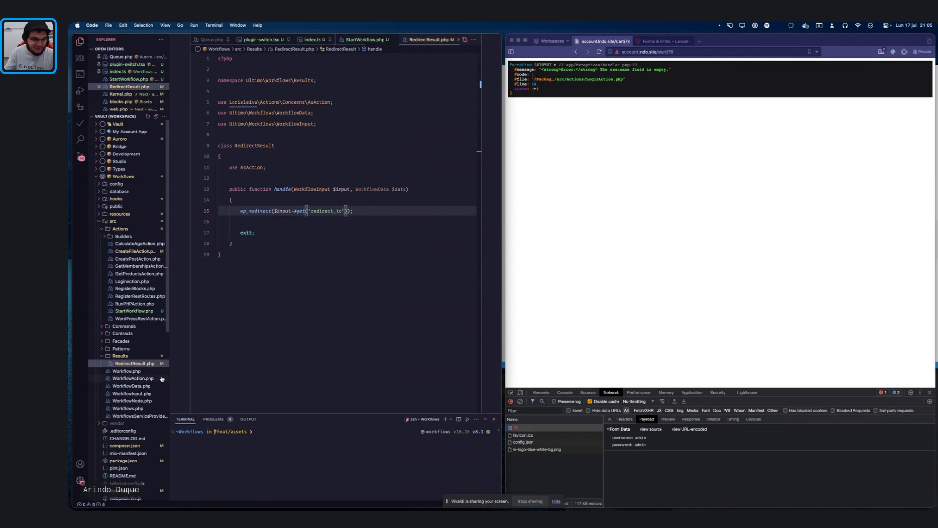
{"action": "left_click", "coordinate": [137, 304]}
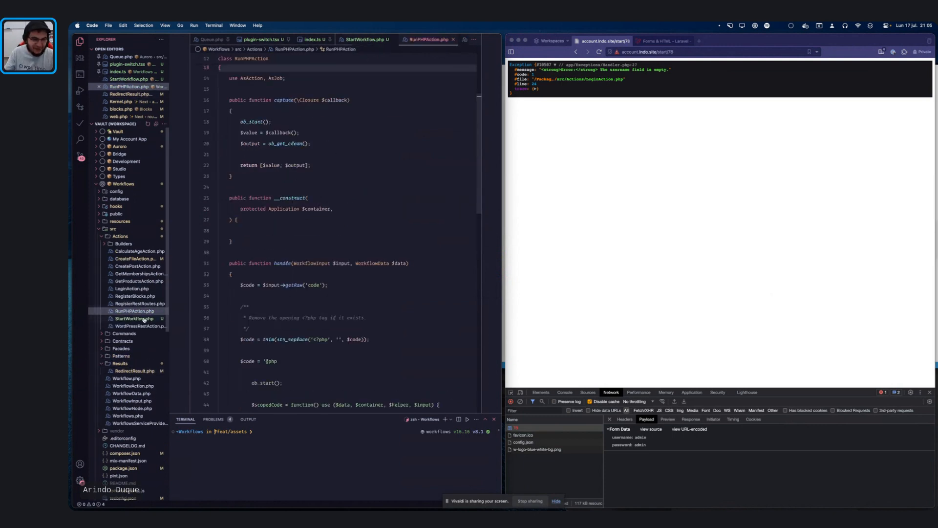
{"action": "scroll", "coordinate": [350, 293], "scroll_direction": "down", "scroll_amount": 5}
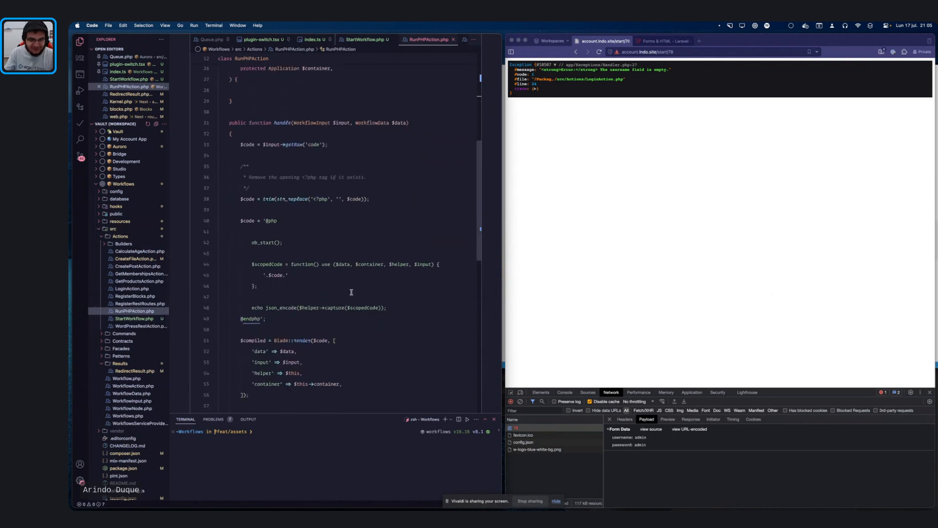
{"action": "scroll", "coordinate": [341, 244], "scroll_direction": "up", "scroll_amount": 10}
{"action": "left_click", "coordinate": [707, 184]}
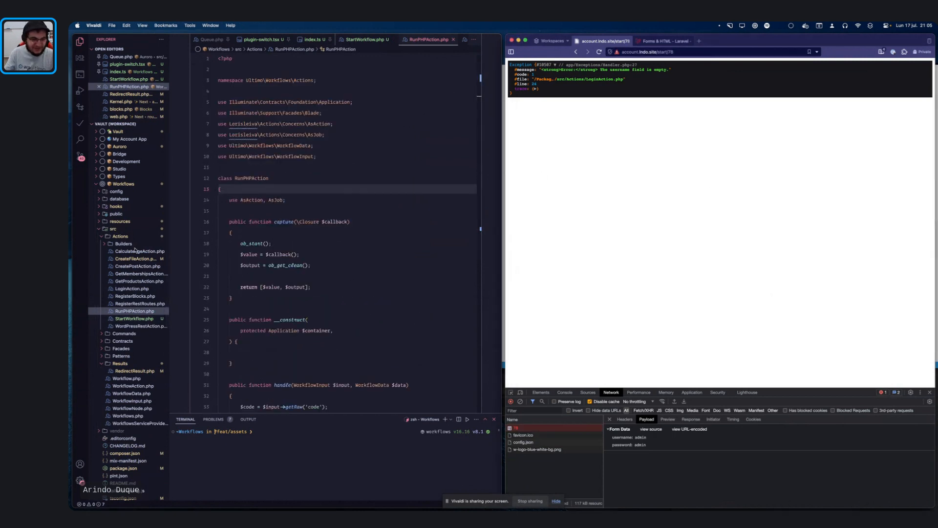
Step: Review CreateFileAction.php, then return to the StartWorkflow.php code
{"action": "left_click", "coordinate": [126, 259]}
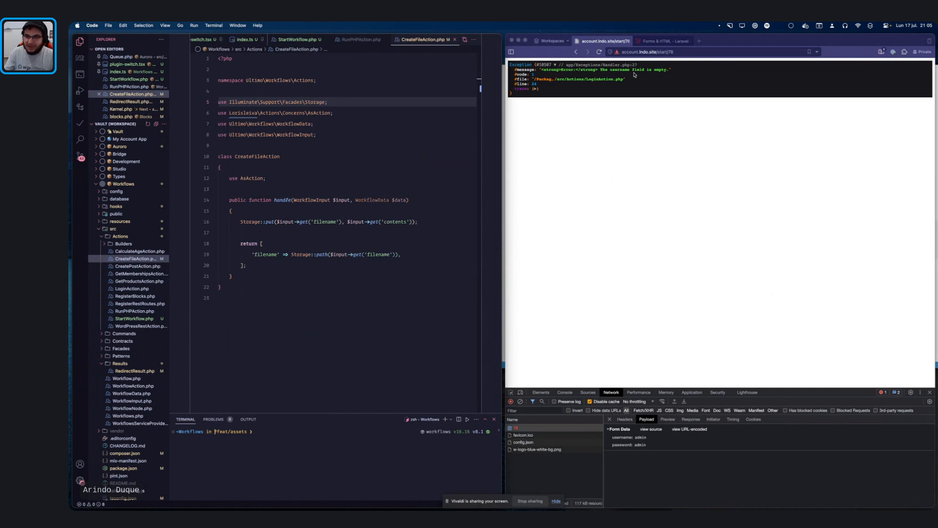
{"action": "left_click", "coordinate": [230, 296]}
{"action": "left_click", "coordinate": [310, 190]}
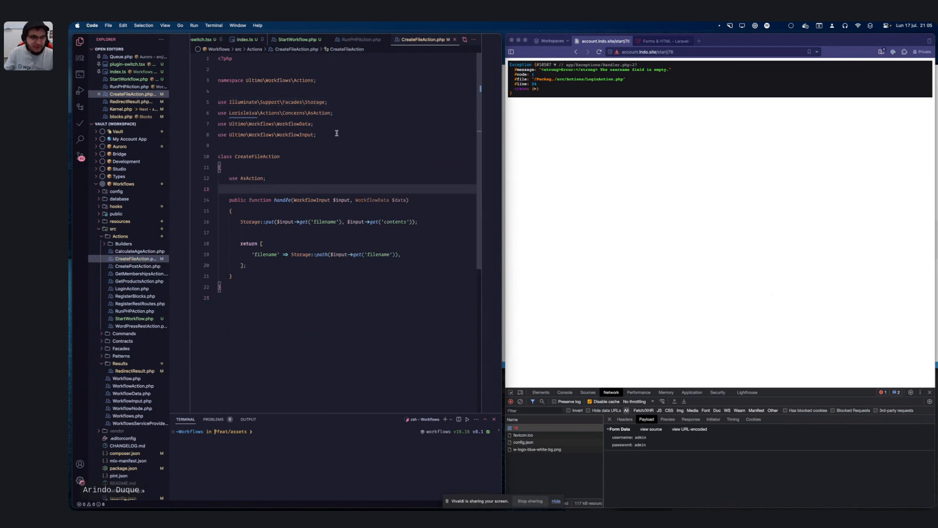
{"action": "left_click", "coordinate": [298, 39]}
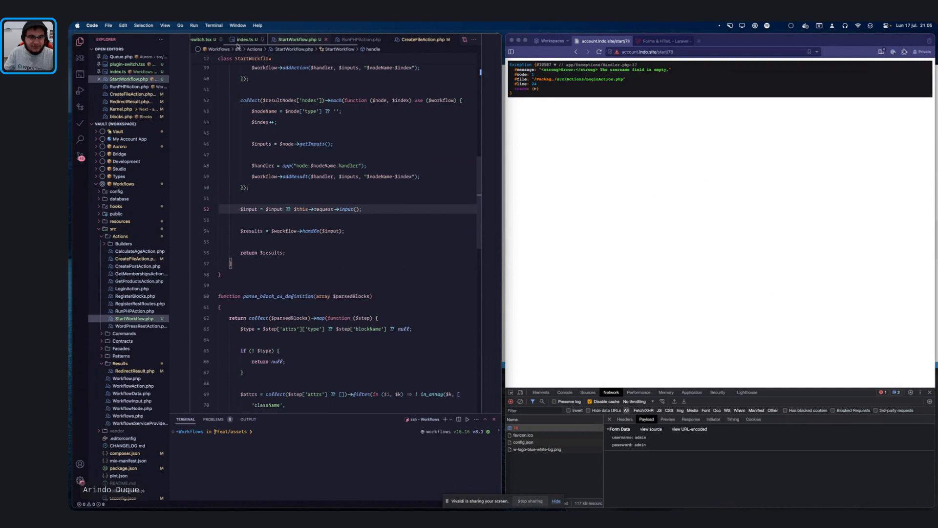
{"action": "scroll", "coordinate": [244, 42], "scroll_direction": "left", "scroll_amount": 2}
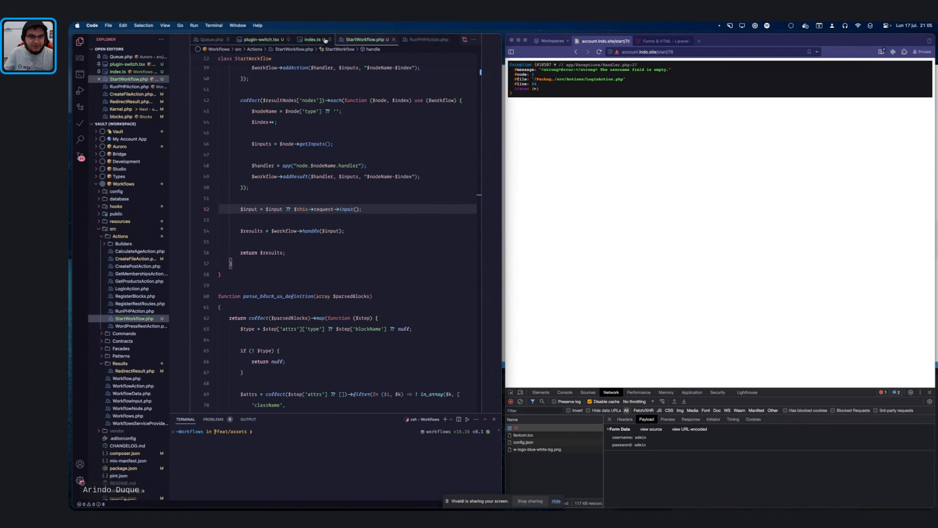
{"action": "scroll", "coordinate": [355, 40], "scroll_direction": "right", "scroll_amount": 5}
{"action": "left_click", "coordinate": [341, 115]}
Step: Open LoginAction.php and move to the start of its handle method
{"action": "key", "text": "super+p"}
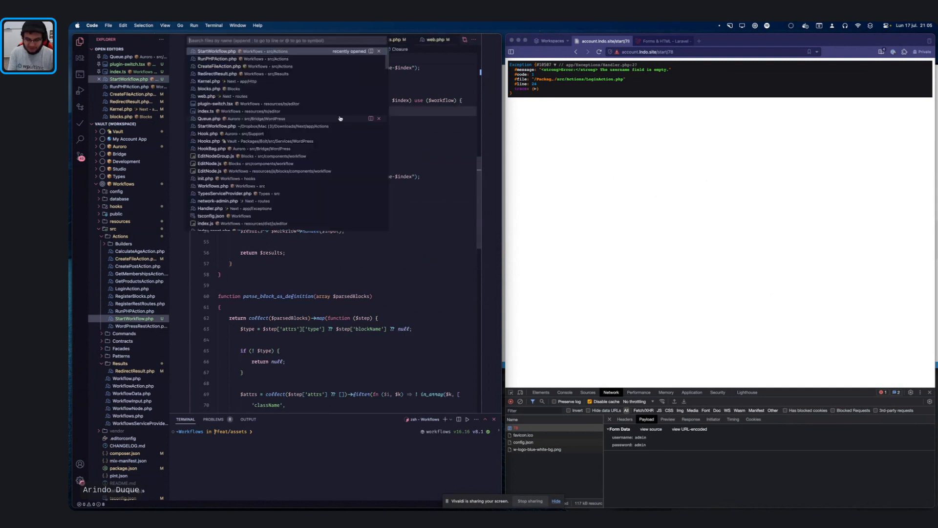
{"action": "type", "text": "login"}
{"action": "key", "text": "Return"}
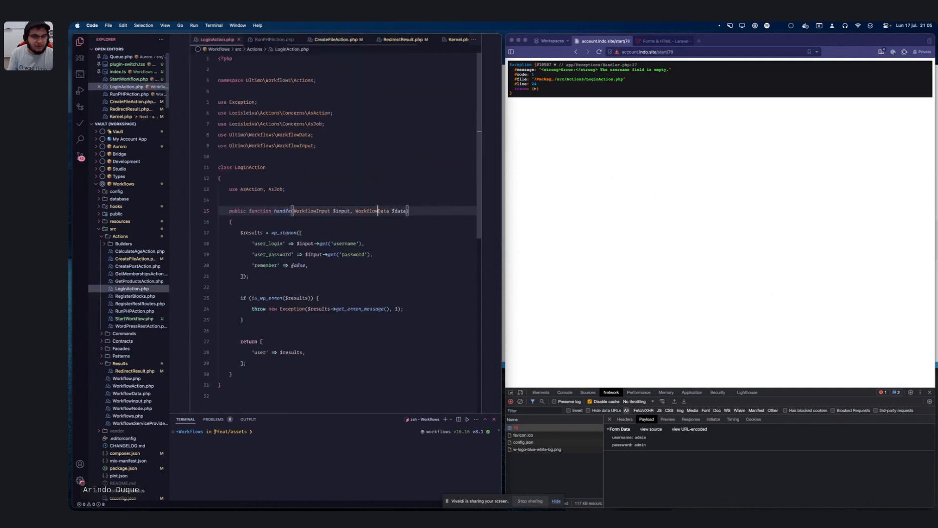
{"action": "scroll", "coordinate": [360, 187], "scroll_direction": "down", "scroll_amount": 2}
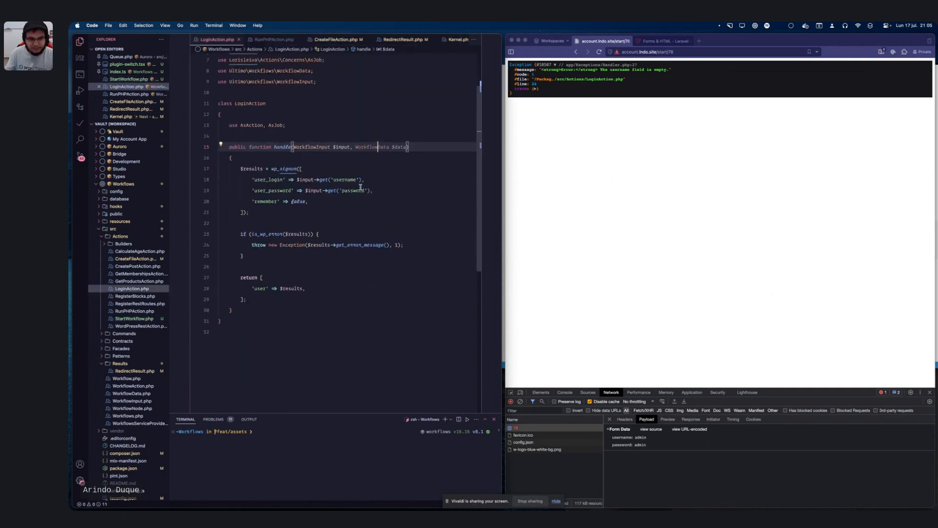
{"action": "left_click", "coordinate": [353, 179]}
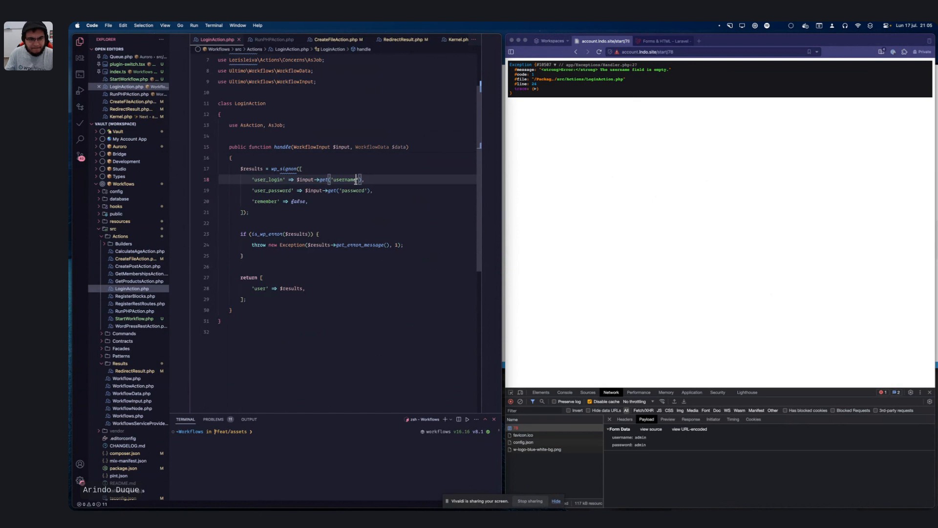
{"action": "left_click", "coordinate": [273, 215]}
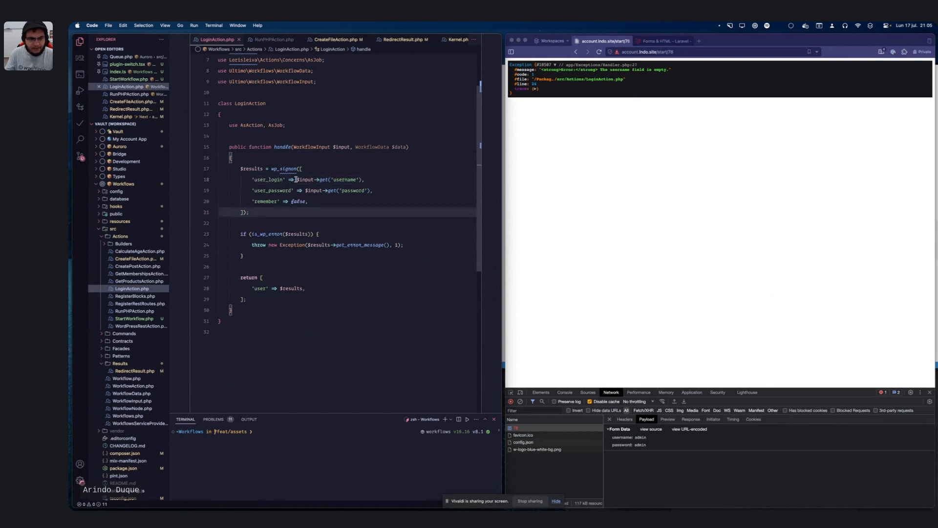
{"action": "left_click", "coordinate": [305, 157]}
Step: Insert a dd() debug dump of all inputs at the top of handle and save
{"action": "key", "text": "Return"}
{"action": "type", "text": "dd("}
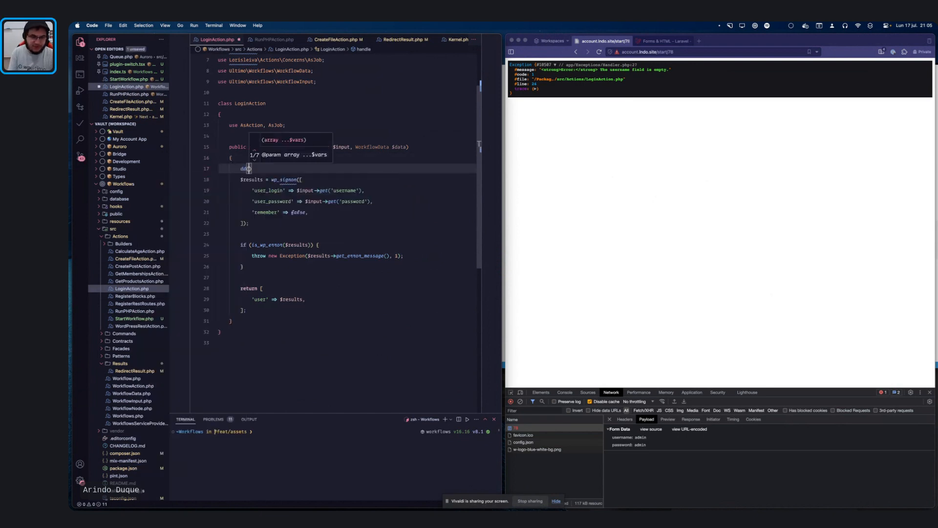
{"action": "key", "text": "Tab"}
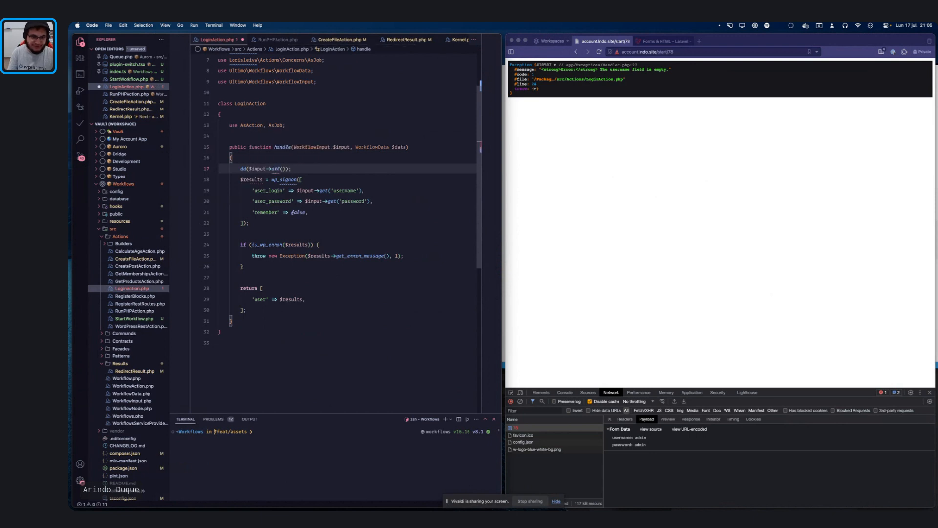
{"action": "key", "text": "ctrl+s"}
Step: Change the dump to dd($input, $data), save, and reload /start/78 in Vivaldi
{"action": "double_click", "coordinate": [275, 167]}
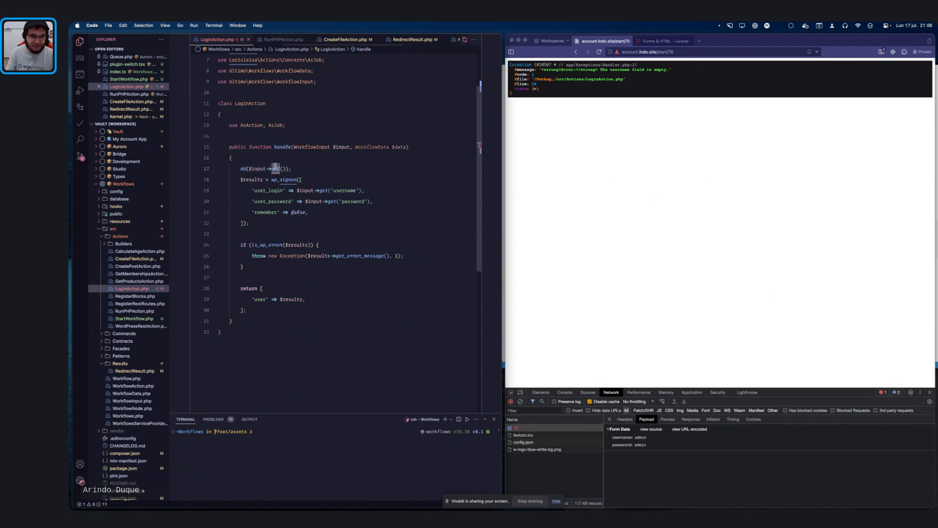
{"action": "key", "text": "shift+super+Right"}
{"action": "key", "text": "shift+Left"}
{"action": "key", "text": "shift+Left"}
{"action": "key", "text": "BackSpace"}
{"action": "key", "text": "BackSpace"}
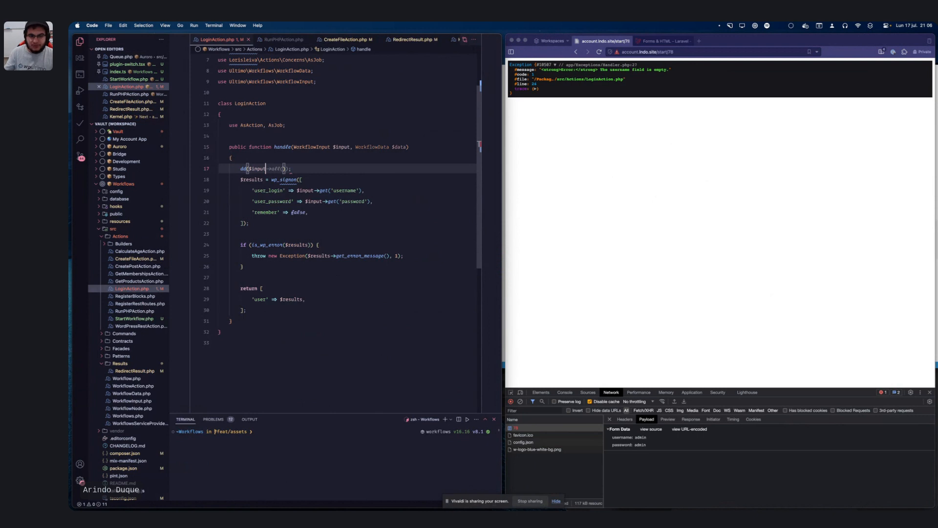
{"action": "key", "text": "BackSpace"}
{"action": "key", "text": "super+s"}
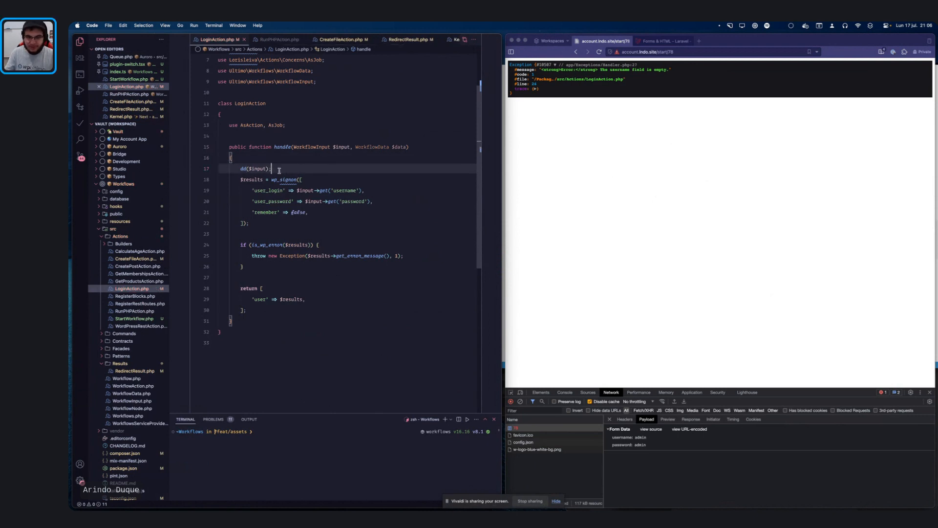
{"action": "type", "text": ","}
{"action": "type", "text": " $data"}
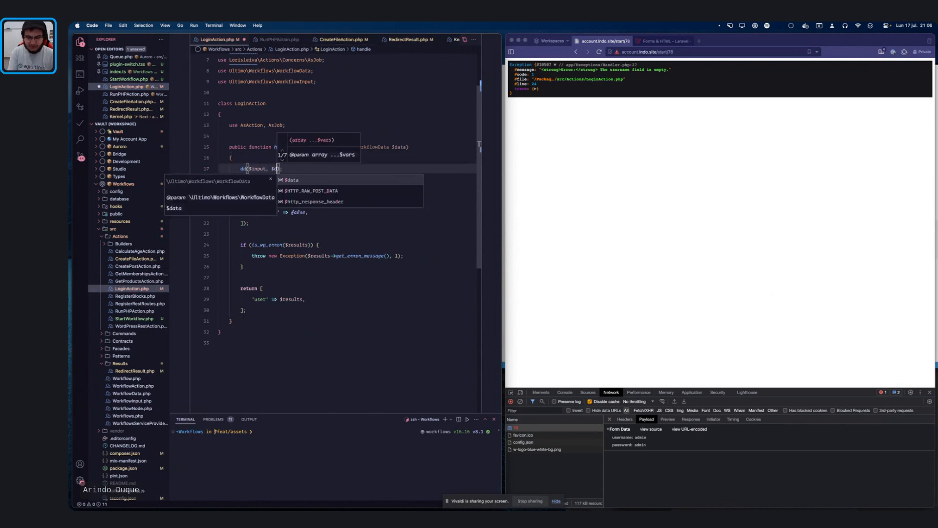
{"action": "key", "text": "super+s"}
{"action": "left_click", "coordinate": [686, 199]}
{"action": "key", "text": "super+r"}
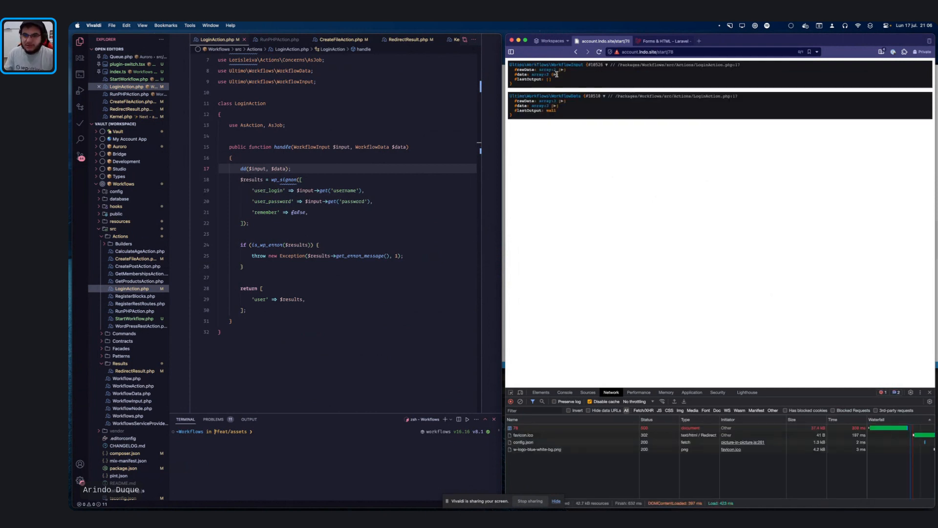
Step: Expand the dumped #data, login-1 and trigger > input to reveal the submitted username and password
{"action": "left_click", "coordinate": [555, 74]}
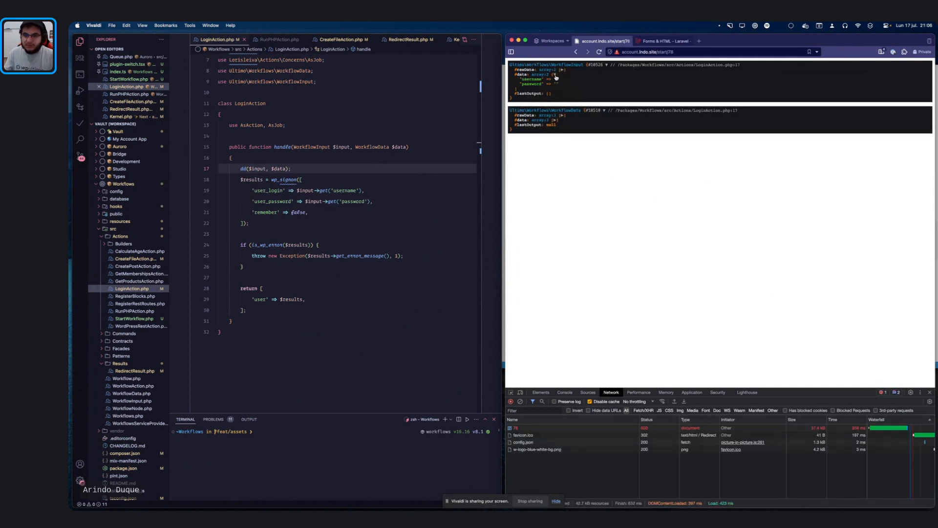
{"action": "left_click", "coordinate": [553, 120]}
{"action": "left_click", "coordinate": [575, 125]}
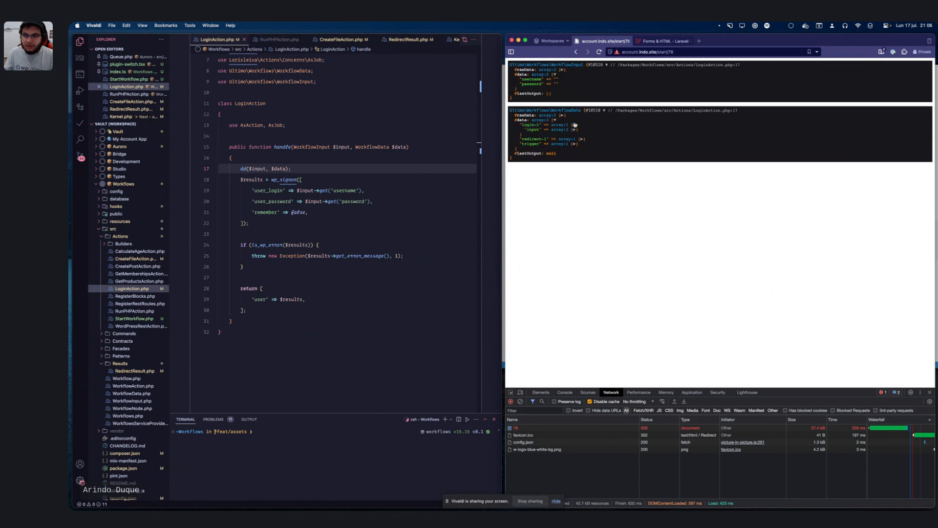
{"action": "left_click", "coordinate": [575, 126]}
{"action": "left_click", "coordinate": [575, 126]}
{"action": "left_click", "coordinate": [574, 144]}
{"action": "left_click", "coordinate": [574, 149]}
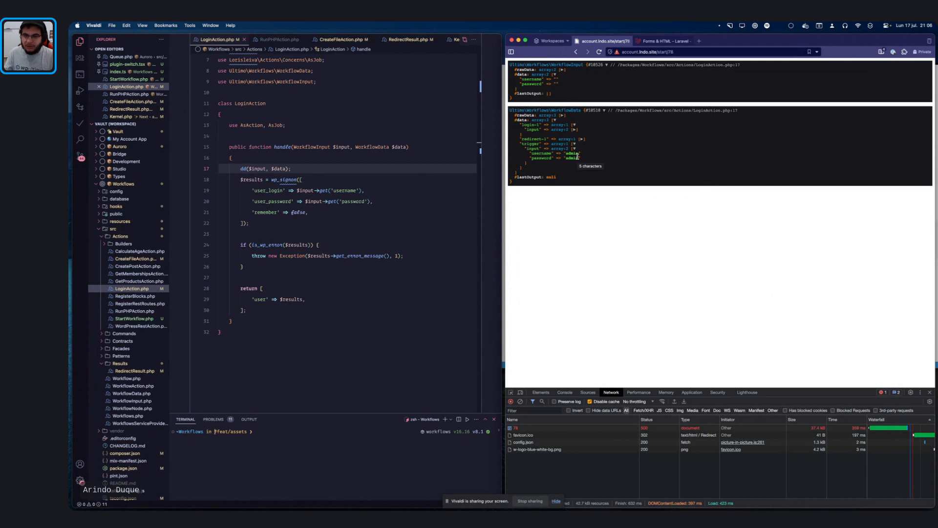
Step: Comment out the debug dump on line 17 of the login action code
{"action": "left_click", "coordinate": [283, 177]}
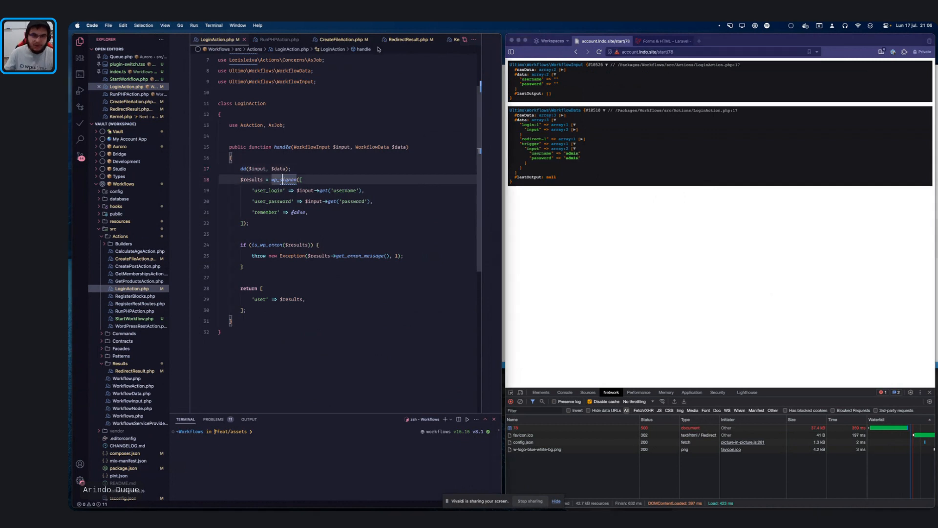
{"action": "left_click", "coordinate": [306, 171]}
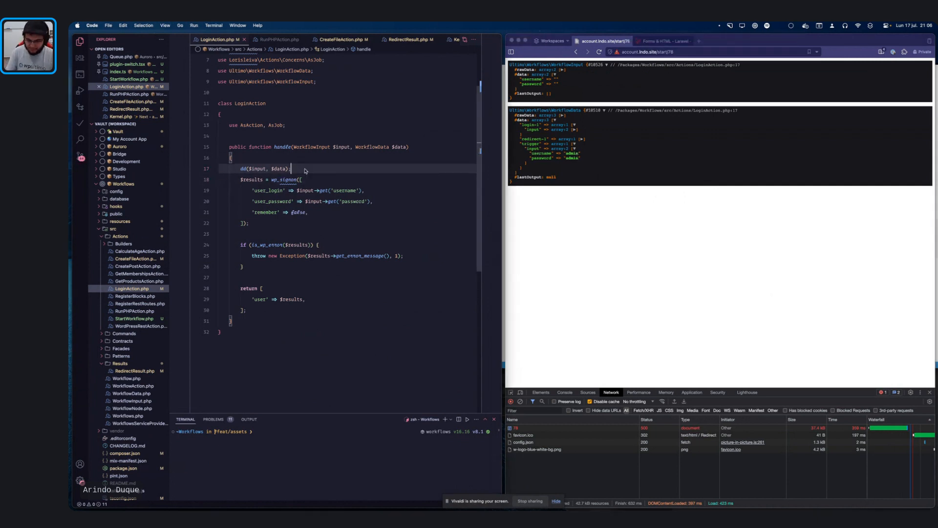
{"action": "key", "text": "super+slash"}
{"action": "key", "text": "ctrl+Up"}
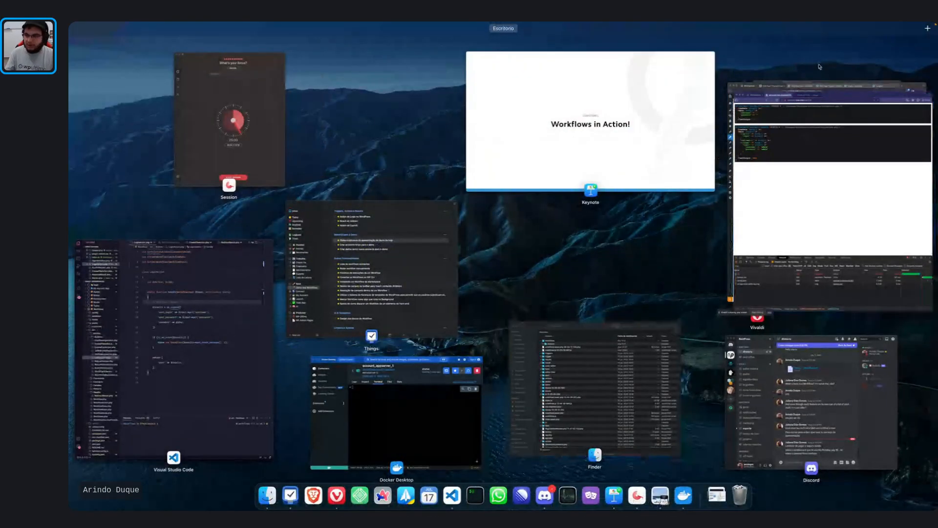
Step: Change the login mappings to trigger.input.username and trigger.input.password, then update the workflow
{"action": "left_click", "coordinate": [803, 88]}
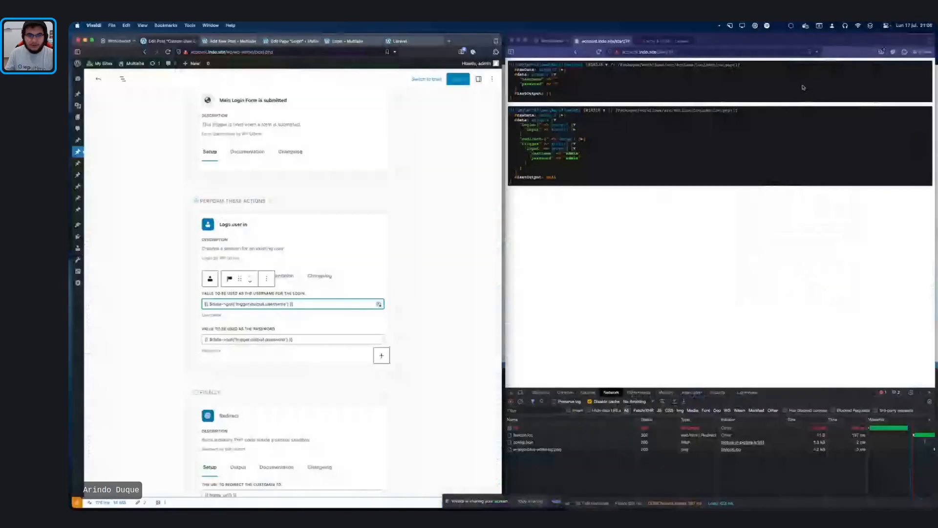
{"action": "double_click", "coordinate": [258, 303]}
{"action": "type", "text": "input"}
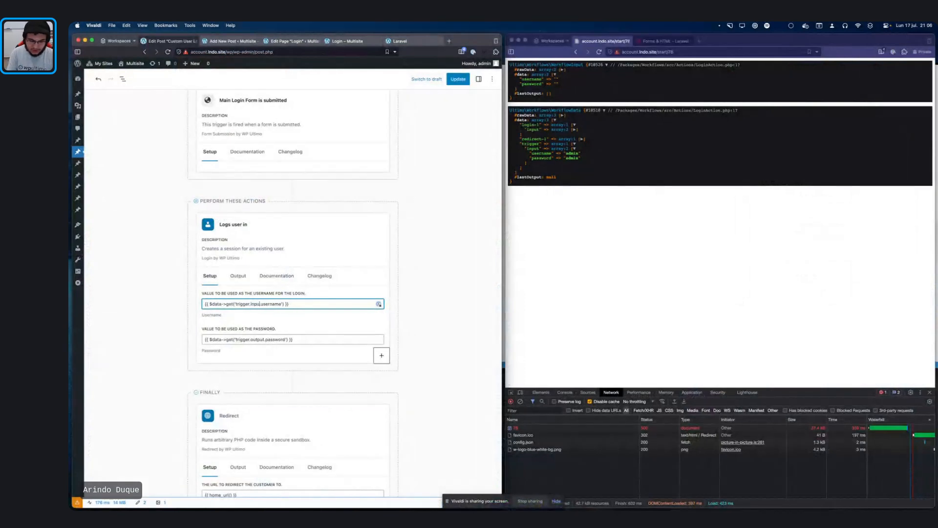
{"action": "double_click", "coordinate": [257, 340]}
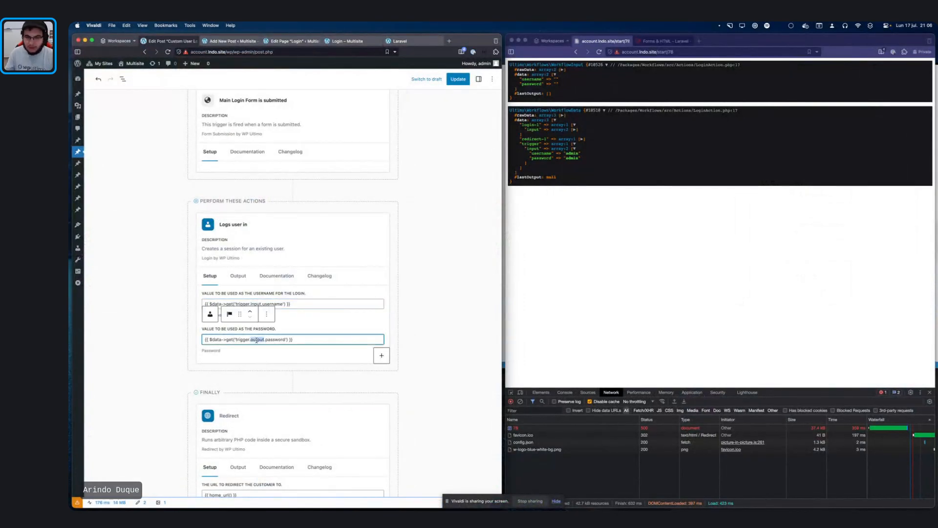
{"action": "type", "text": "input"}
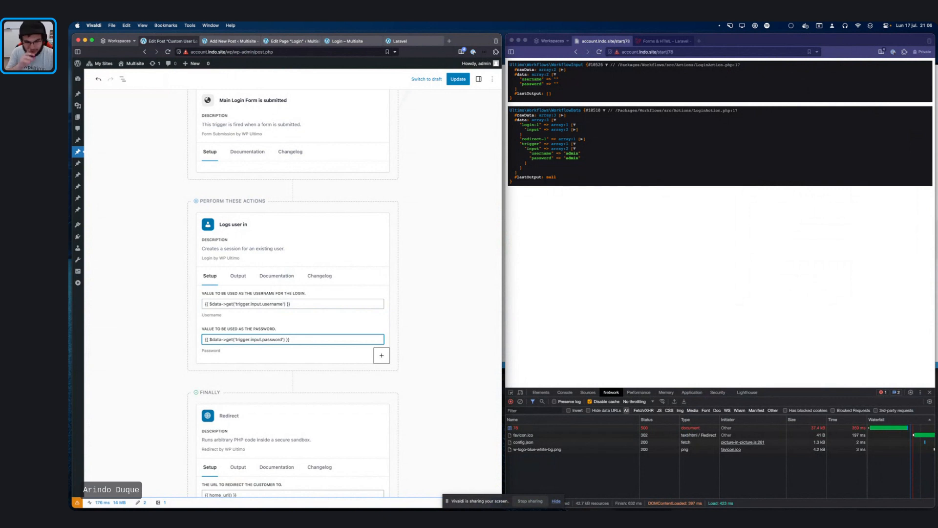
{"action": "left_click", "coordinate": [458, 79]}
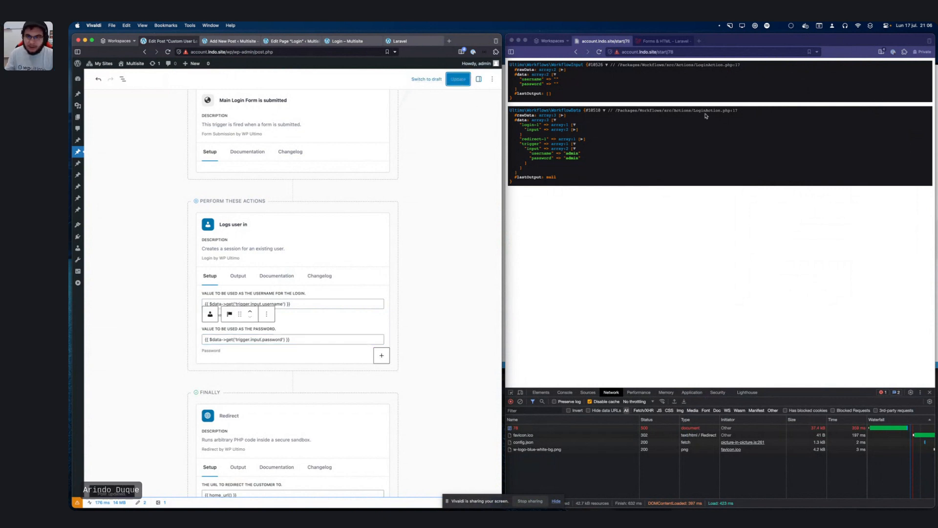
Step: Reload the test page and confirm resubmitting the login form
{"action": "left_click", "coordinate": [718, 121]}
{"action": "key", "text": "super+r"}
{"action": "key", "text": "Return"}
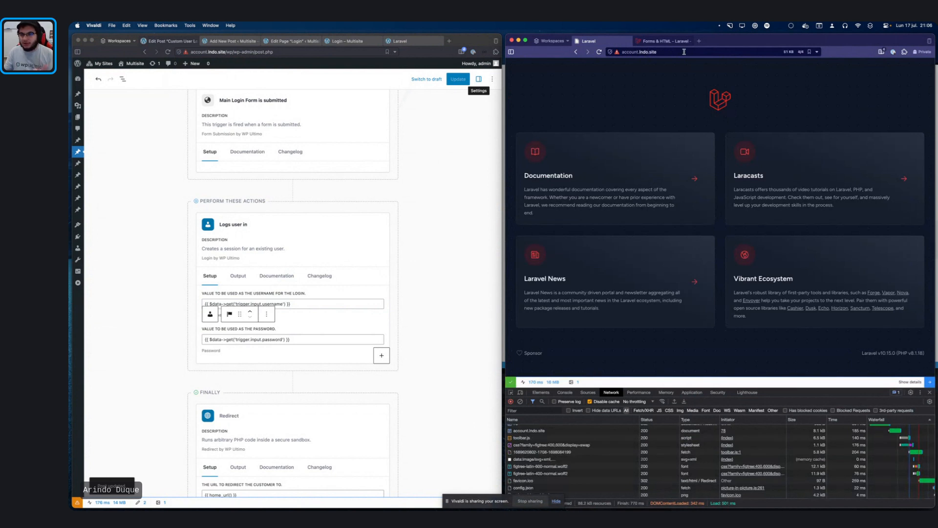
{"action": "left_click", "coordinate": [684, 52]}
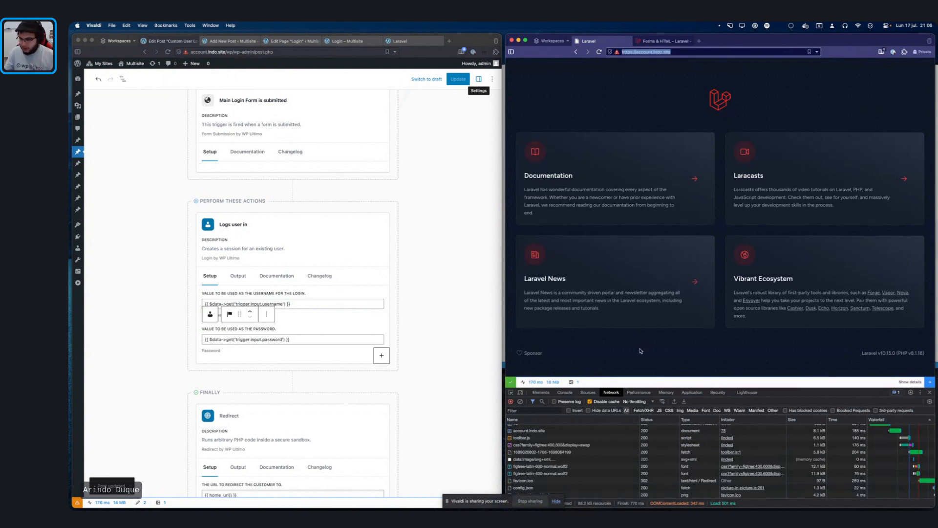
{"action": "left_click", "coordinate": [676, 52]}
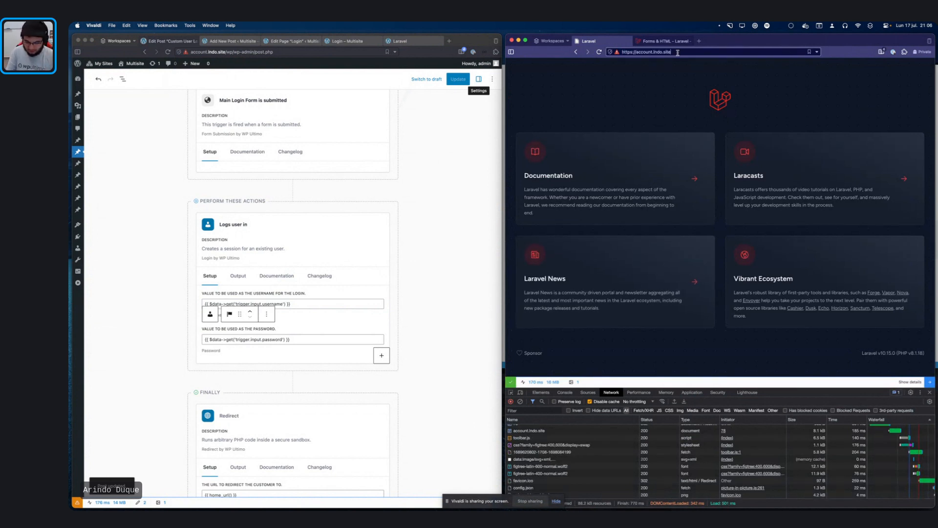
{"action": "type", "text": "/hello"}
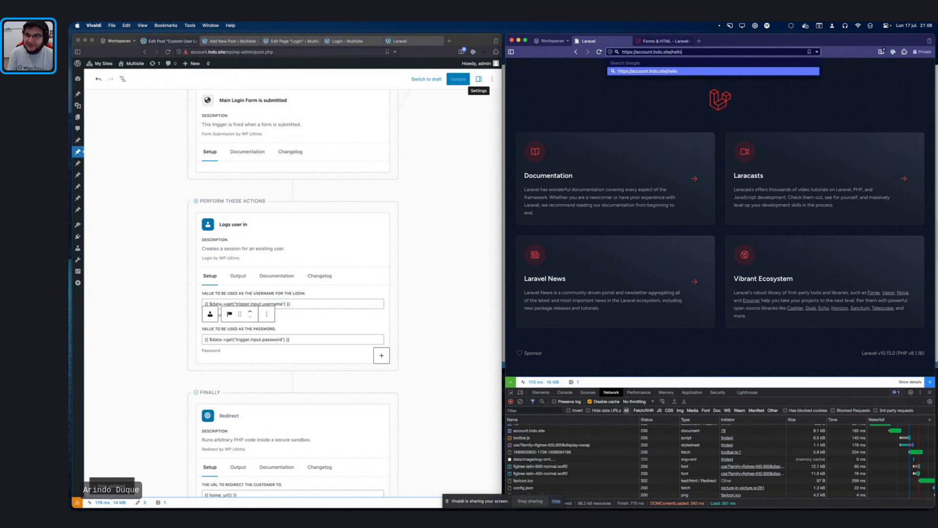
{"action": "type", "text": "-"}
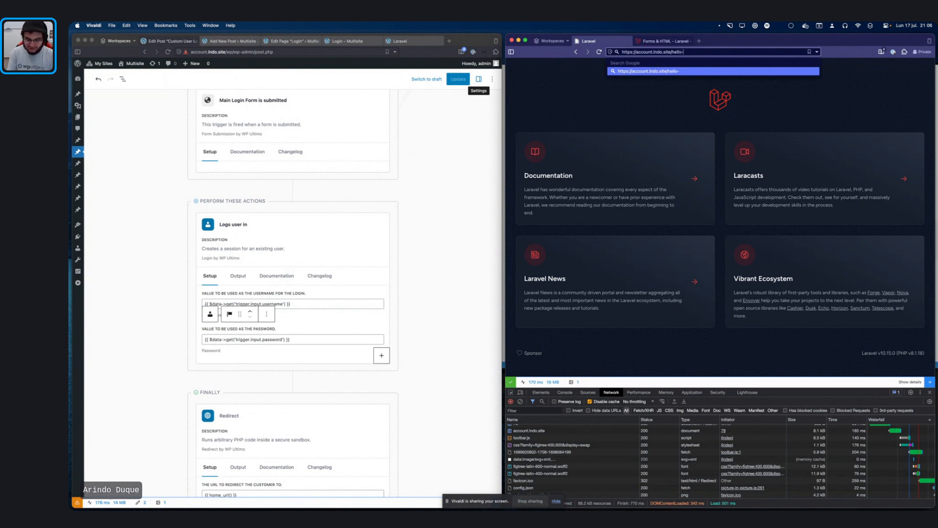
{"action": "type", "text": "world"}
{"action": "key", "text": "Return"}
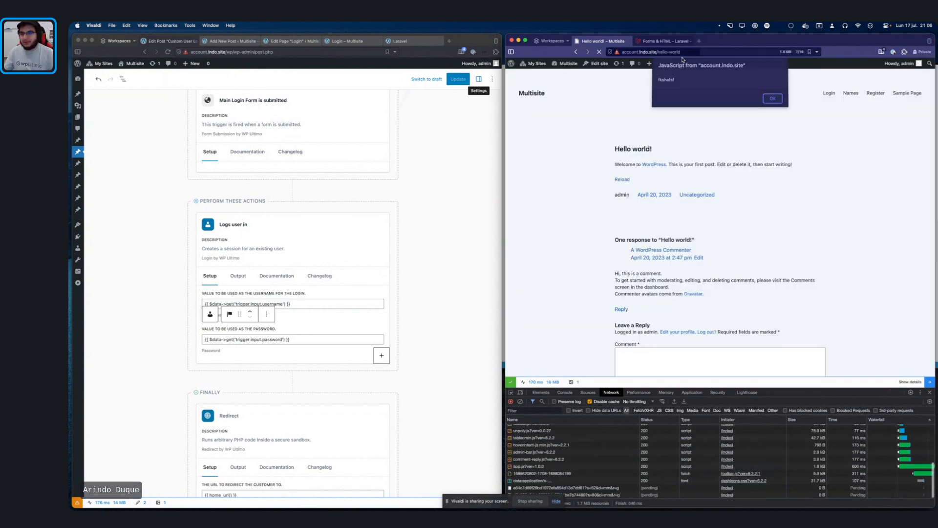
{"action": "left_click", "coordinate": [773, 98]}
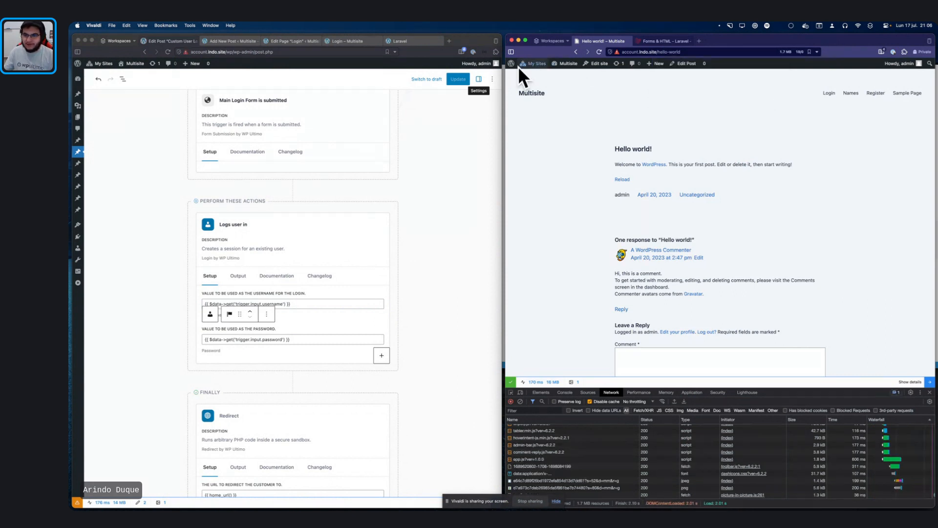
{"action": "mouse_move", "coordinate": [531, 70]}
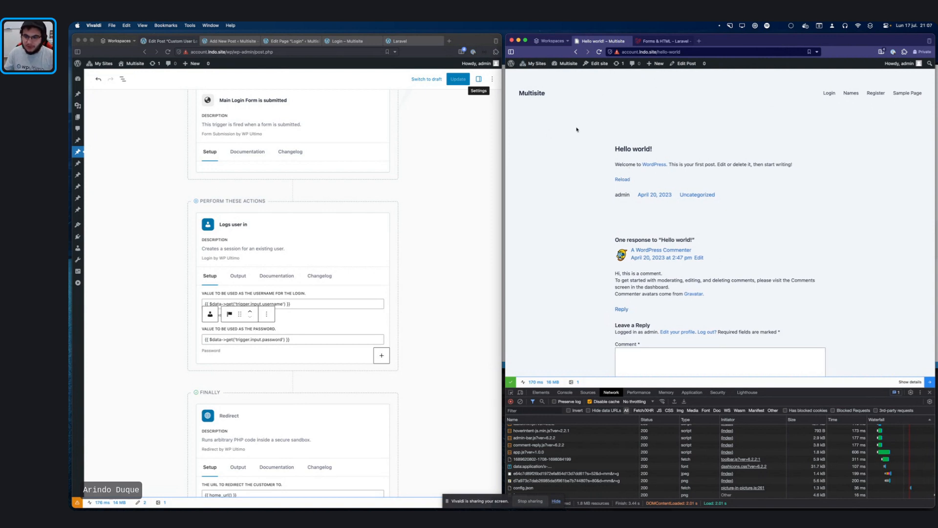
{"action": "scroll", "coordinate": [629, 169], "scroll_direction": "left", "scroll_amount": 5}
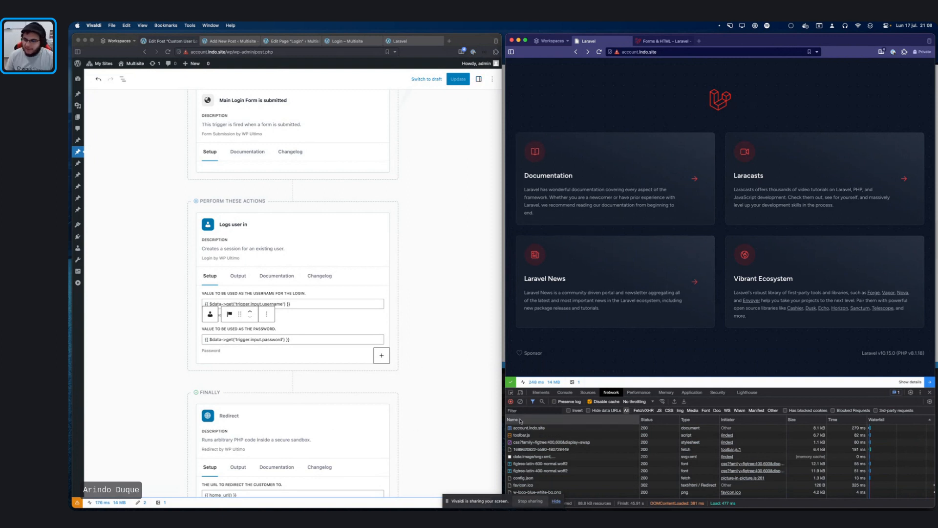
{"action": "mouse_move", "coordinate": [519, 381]}
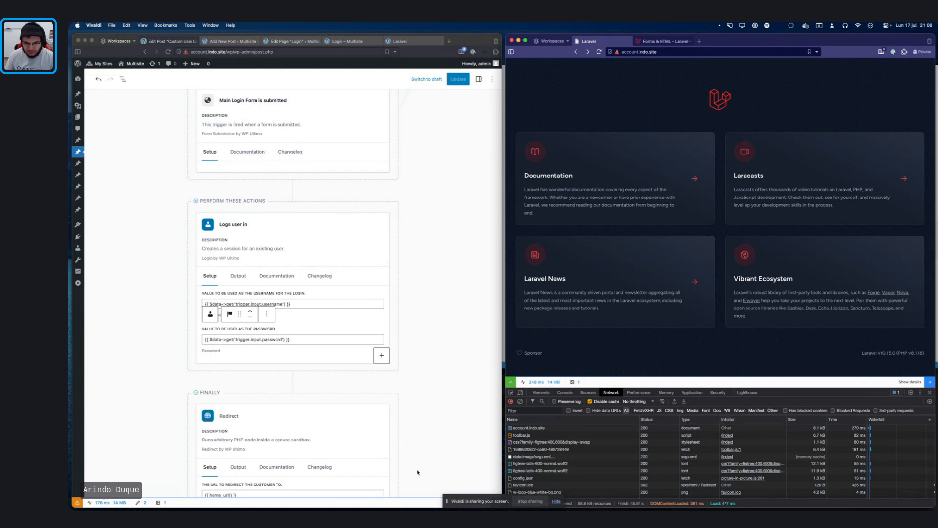
{"action": "scroll", "coordinate": [442, 423], "scroll_direction": "up", "scroll_amount": 1}
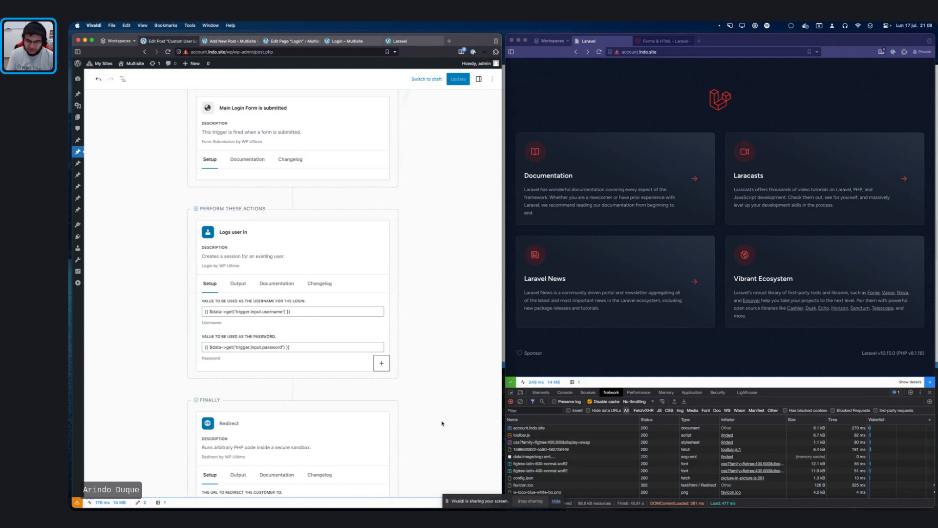
Step: Open a taller DevTools panel and view the request's routes and views in Clockwork
{"action": "key", "text": "super+alt+i"}
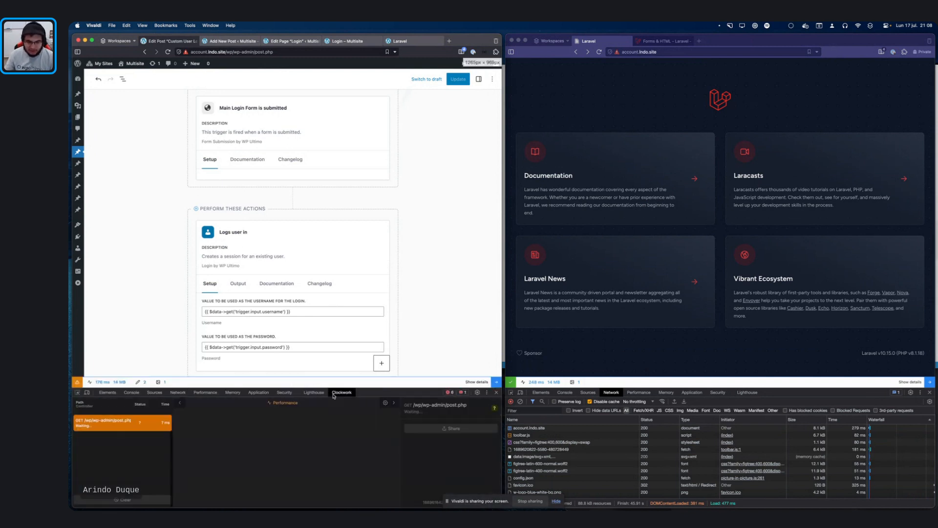
{"action": "left_click_drag", "start_coordinate": [393, 386], "coordinate": [401, 247]}
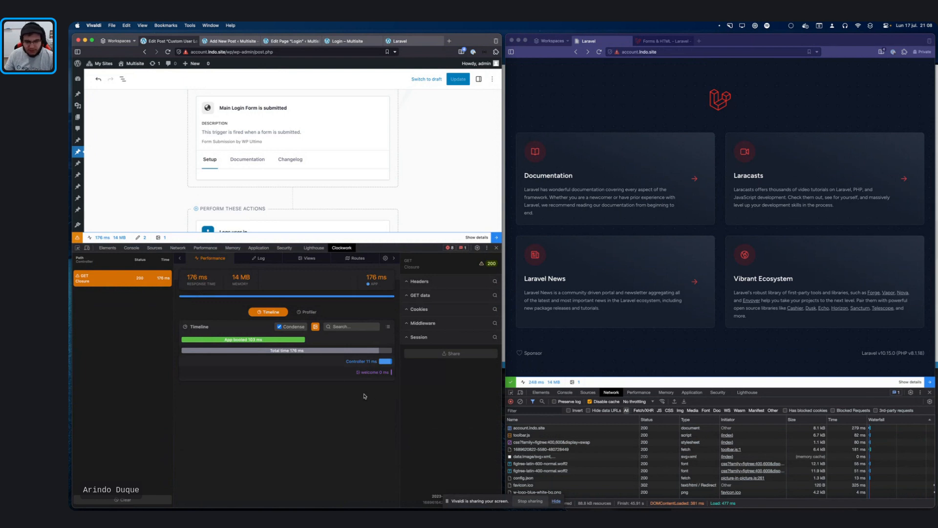
{"action": "left_click", "coordinate": [358, 259]}
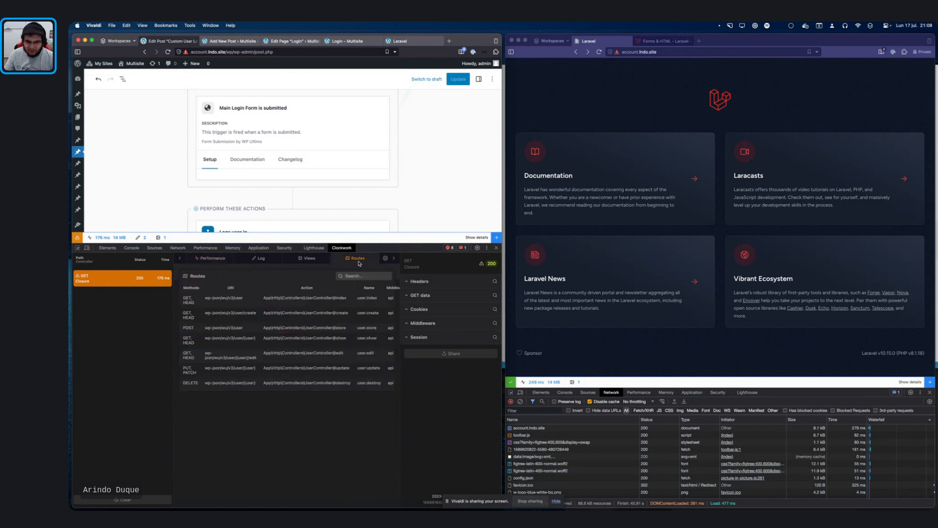
{"action": "left_click", "coordinate": [314, 259]}
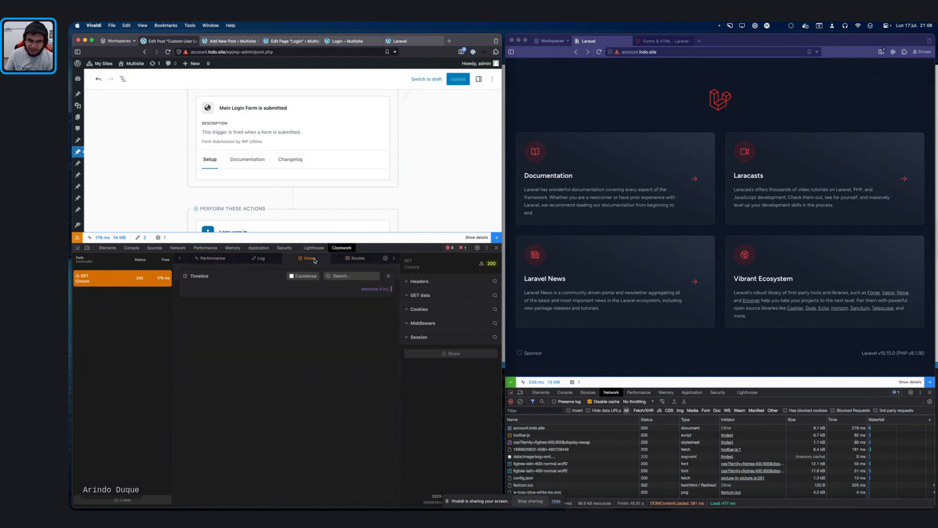
Step: Check the request's log and performance panels, then shrink DevTools to enlarge the editor
{"action": "left_click", "coordinate": [261, 259]}
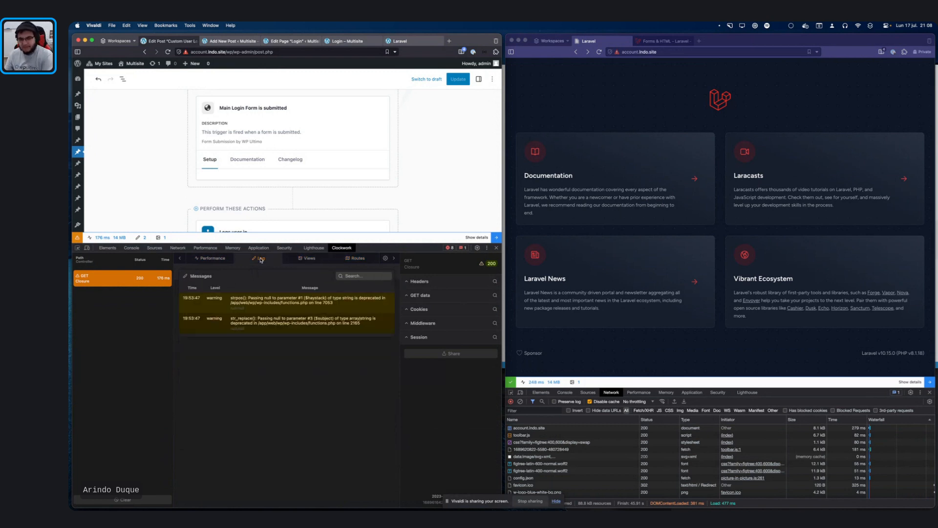
{"action": "left_click", "coordinate": [218, 260]}
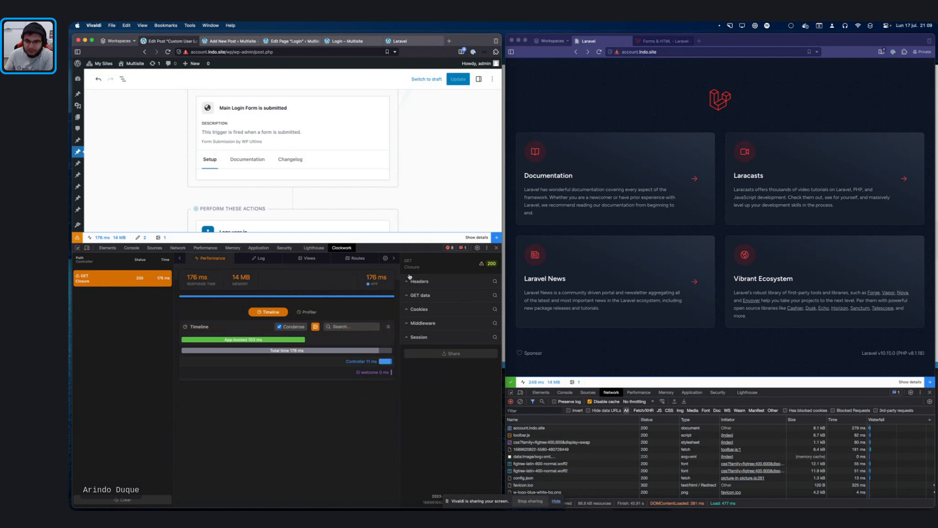
{"action": "left_click_drag", "start_coordinate": [416, 246], "coordinate": [416, 388]}
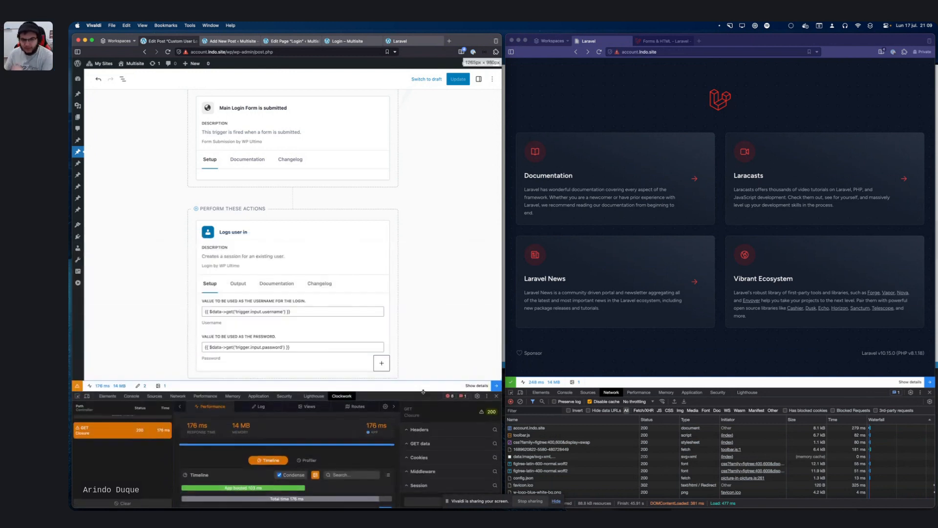
{"action": "key", "text": "ctrl+Up"}
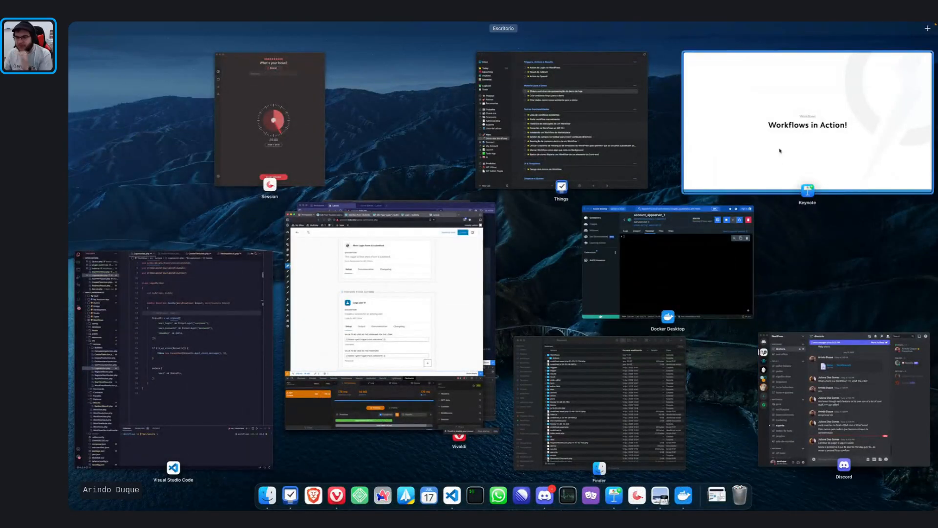
Step: Bring the Vivaldi workflow editor forward, close the Clockwork panel, and switch to Edit Page 'Login'
{"action": "left_click", "coordinate": [808, 133]}
{"action": "key", "text": "ctrl+Up"}
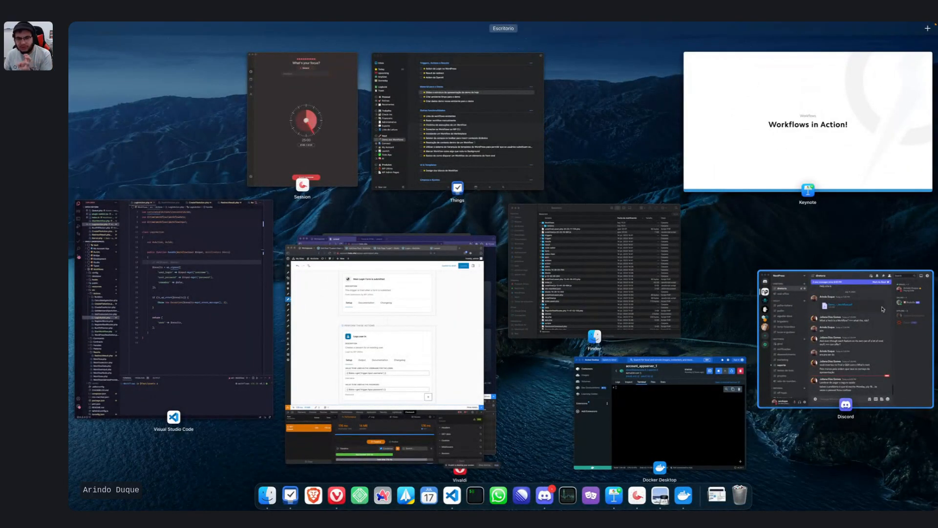
{"action": "left_click", "coordinate": [472, 296]}
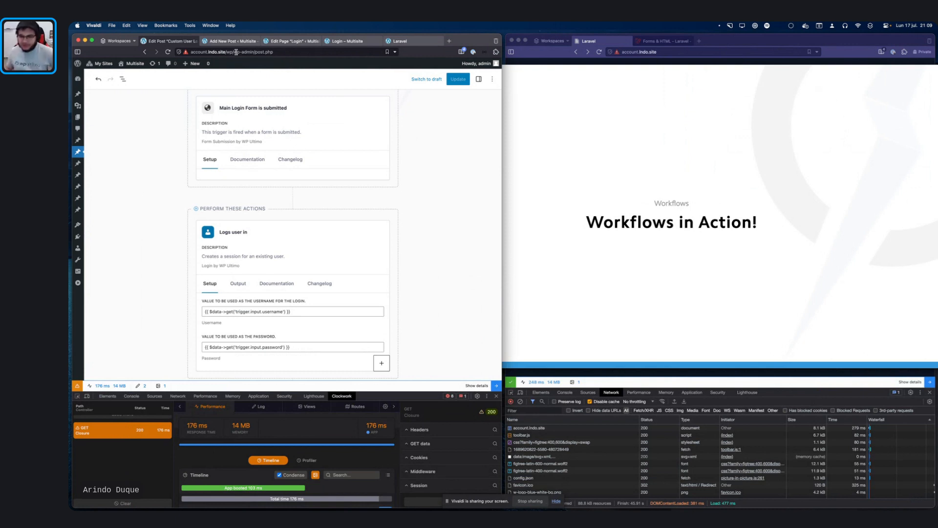
{"action": "left_click", "coordinate": [496, 396]}
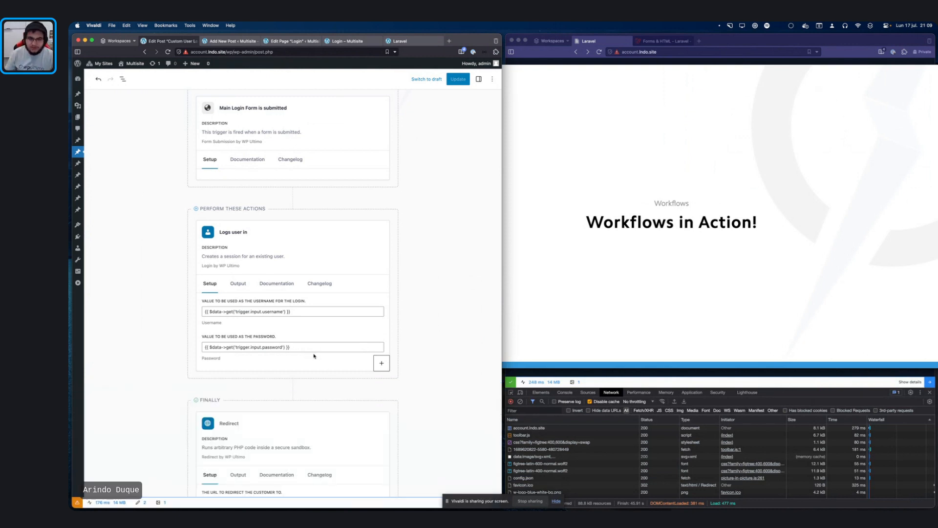
{"action": "left_click", "coordinate": [295, 42]}
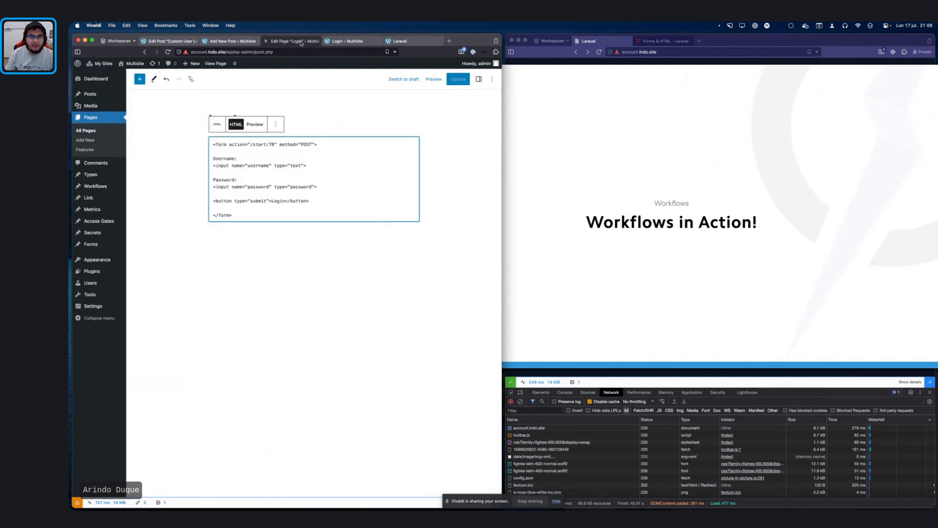
Step: Duplicate the password label and input lines in the Custom HTML block
{"action": "left_click", "coordinate": [323, 189]}
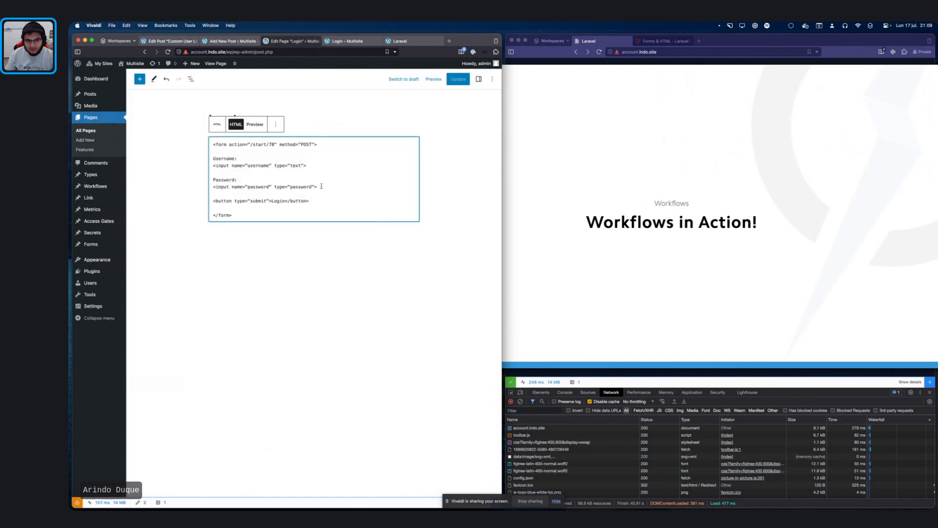
{"action": "left_click_drag", "start_coordinate": [321, 186], "coordinate": [191, 180]}
{"action": "key", "text": "super+c"}
{"action": "key", "text": "Right"}
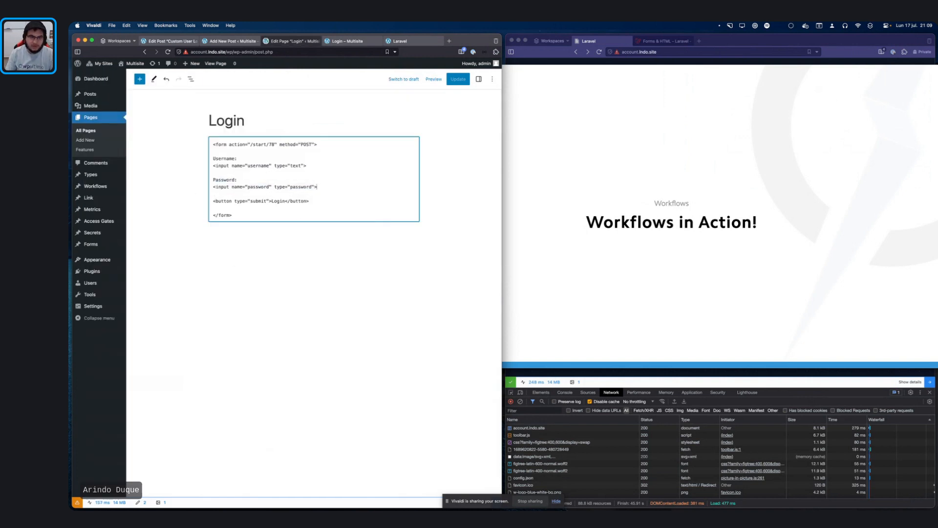
{"action": "key", "text": "Return"}
{"action": "key", "text": "Return"}
{"action": "key", "text": "super+v"}
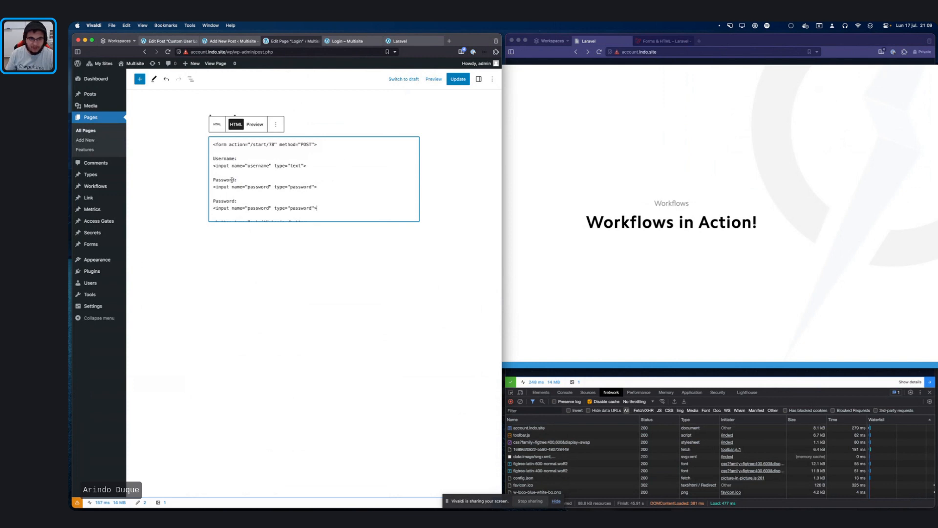
Step: Relabel the first password field with 'First half of the'
{"action": "double_click", "coordinate": [232, 180]}
{"action": "key", "text": "Right"}
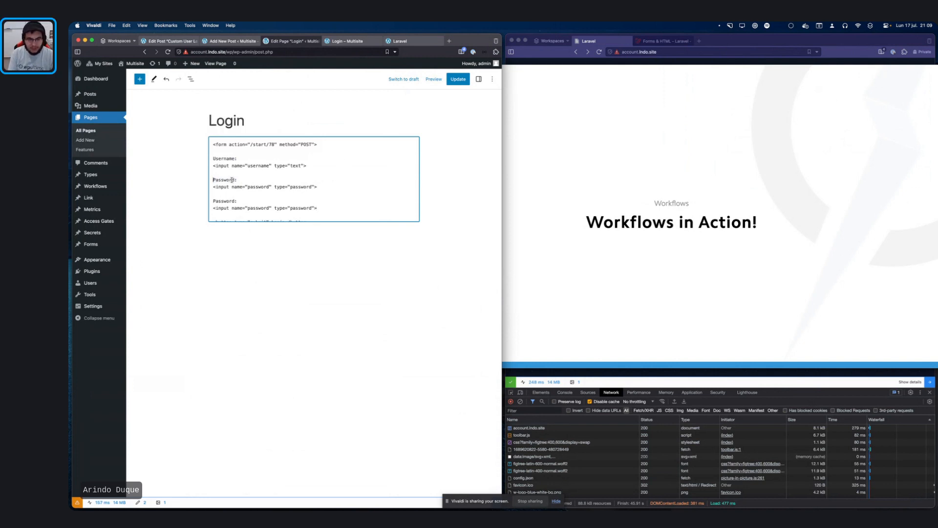
{"action": "type", "text": "Email"}
{"action": "key", "text": "BackSpace"}
{"action": "key", "text": "BackSpace"}
{"action": "key", "text": "BackSpace"}
{"action": "key", "text": "BackSpace"}
{"action": "key", "text": "BackSpace"}
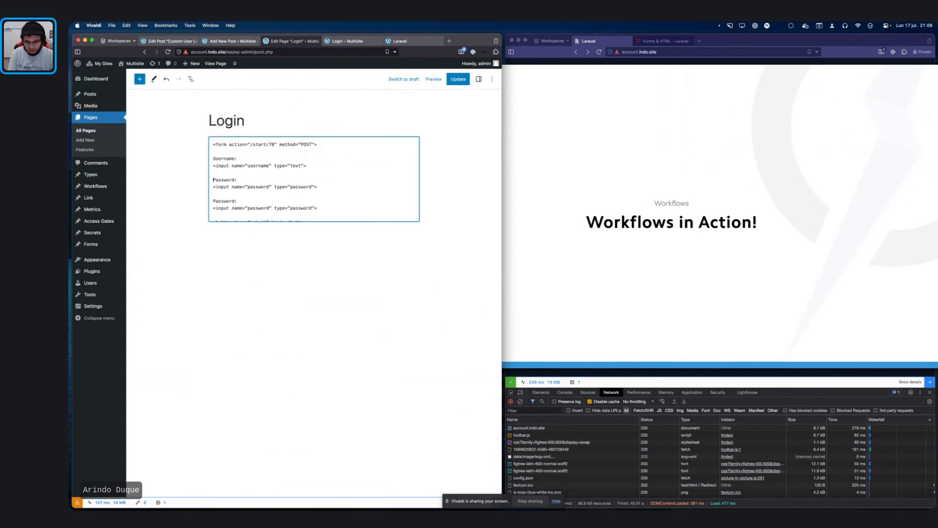
{"action": "type", "text": "First half og"}
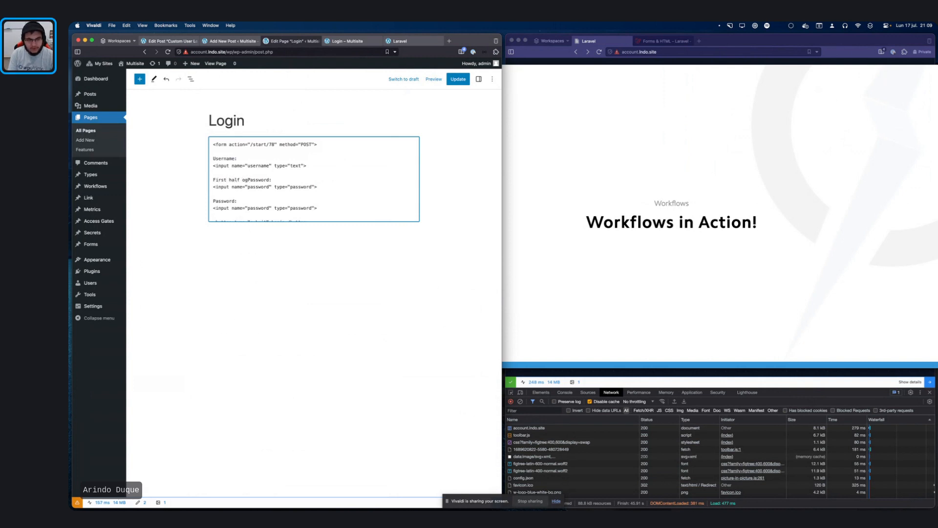
{"action": "key", "text": "BackSpace"}
{"action": "type", "text": "f the"}
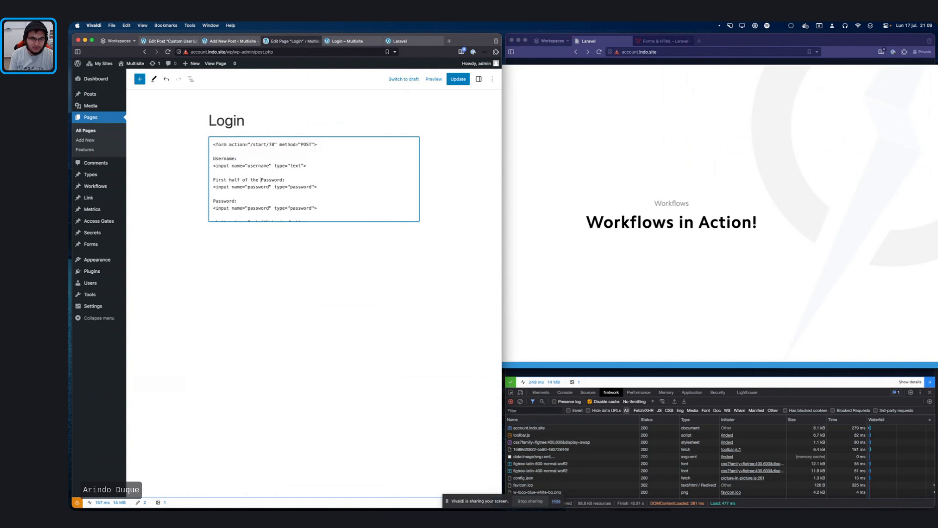
Step: Relabel the second password field as the last half
{"action": "left_click", "coordinate": [244, 198]}
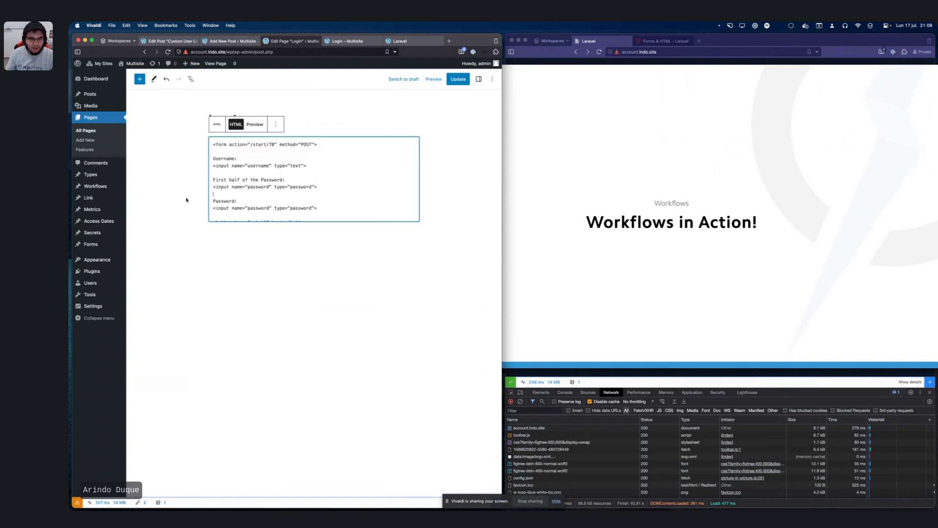
{"action": "mouse_move", "coordinate": [186, 200]}
{"action": "left_mouse_down"}
{"action": "mouse_move", "coordinate": [240, 201]}
{"action": "mouse_move", "coordinate": [204, 203]}
{"action": "left_mouse_up"}
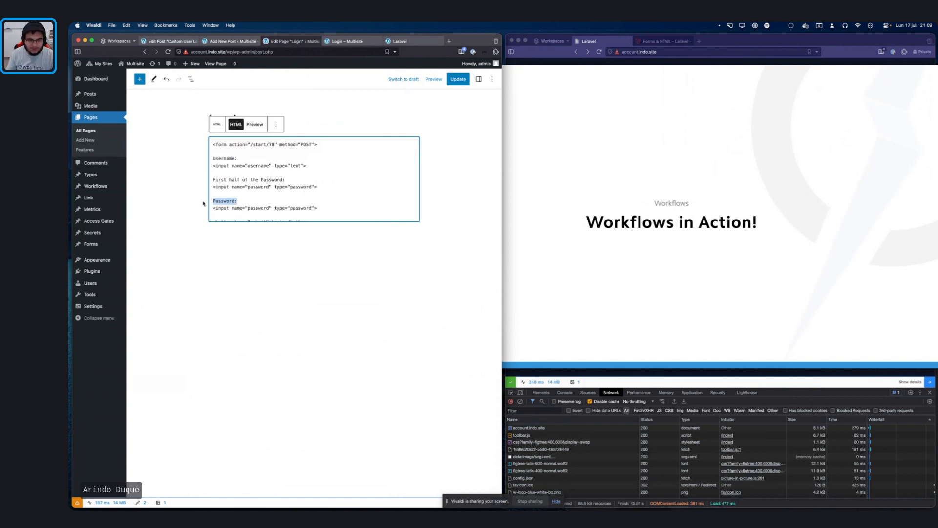
{"action": "type", "text": "L"}
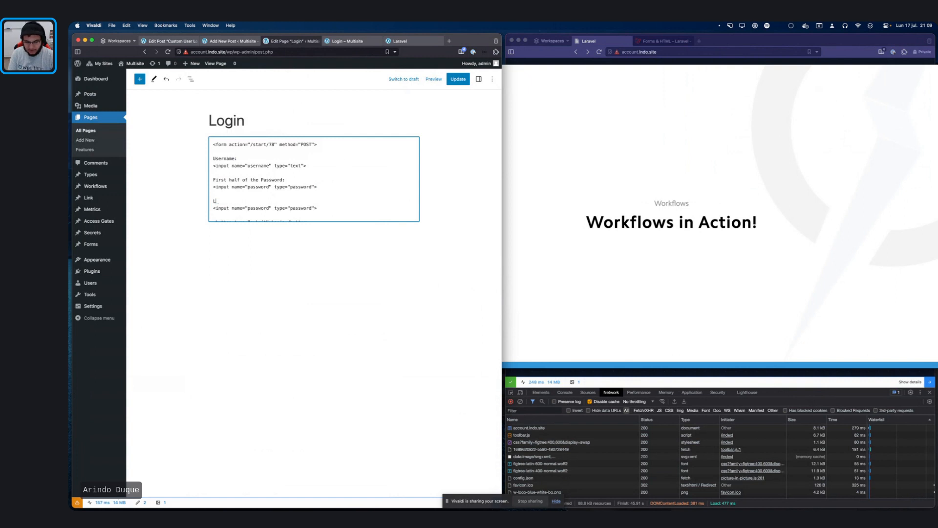
{"action": "type", "text": "as "}
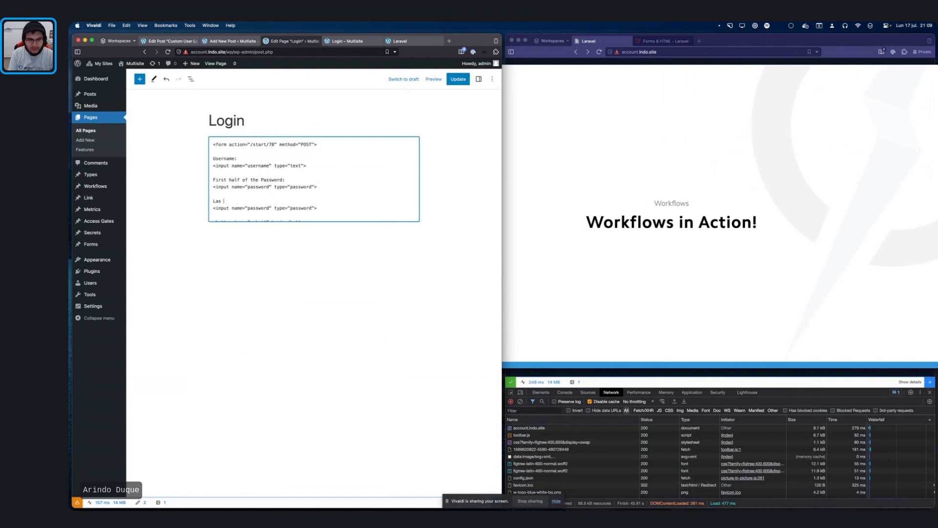
{"action": "type", "text": "half half of the passwordL:"}
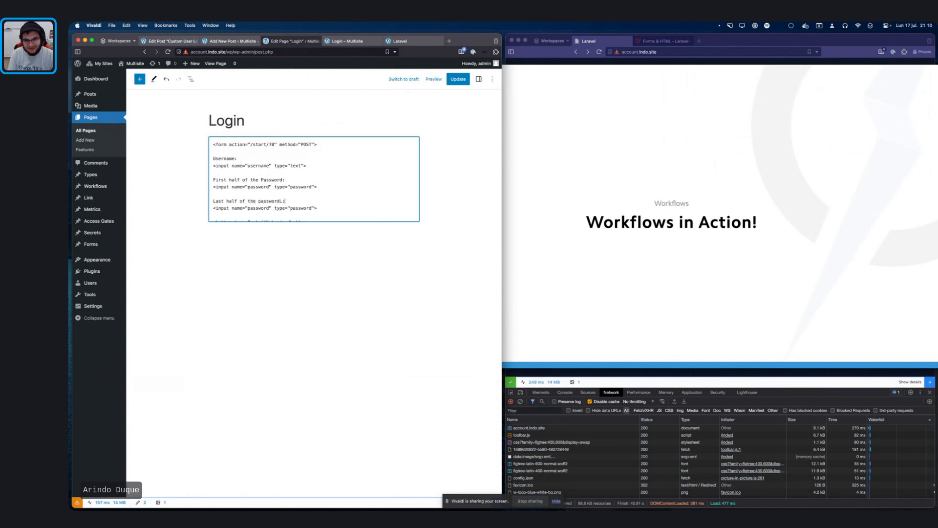
{"action": "key", "text": "BackSpace"}
{"action": "key", "text": "BackSpace"}
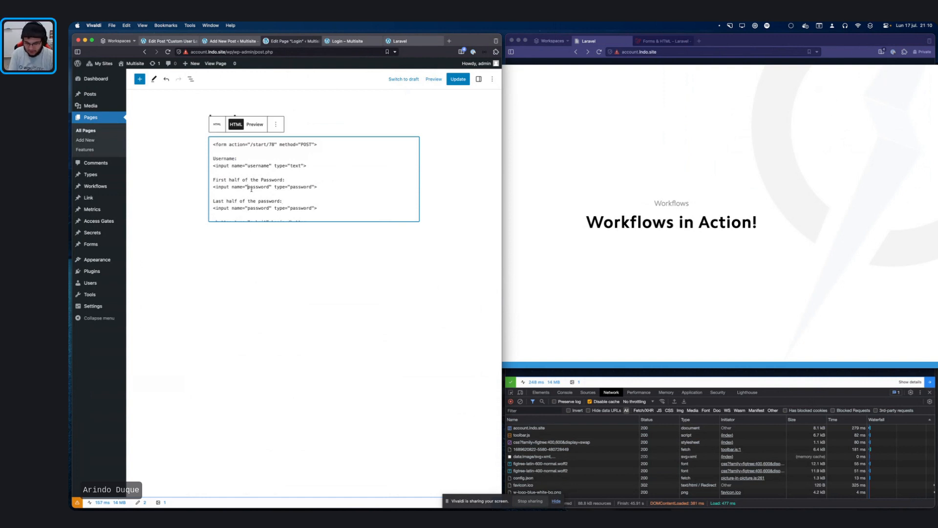
{"action": "type", "text": "f"}
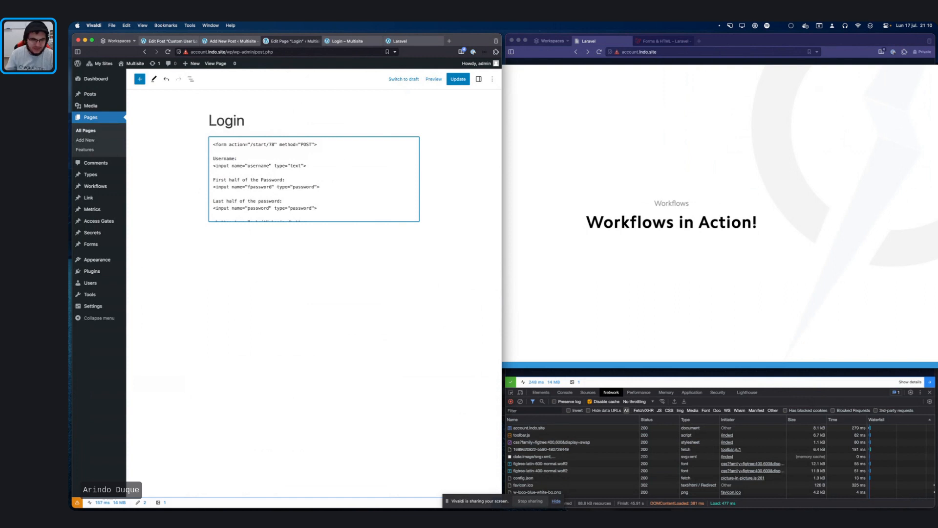
Step: Rename the second password input to lpassword and save the Login page
{"action": "left_click", "coordinate": [249, 209]}
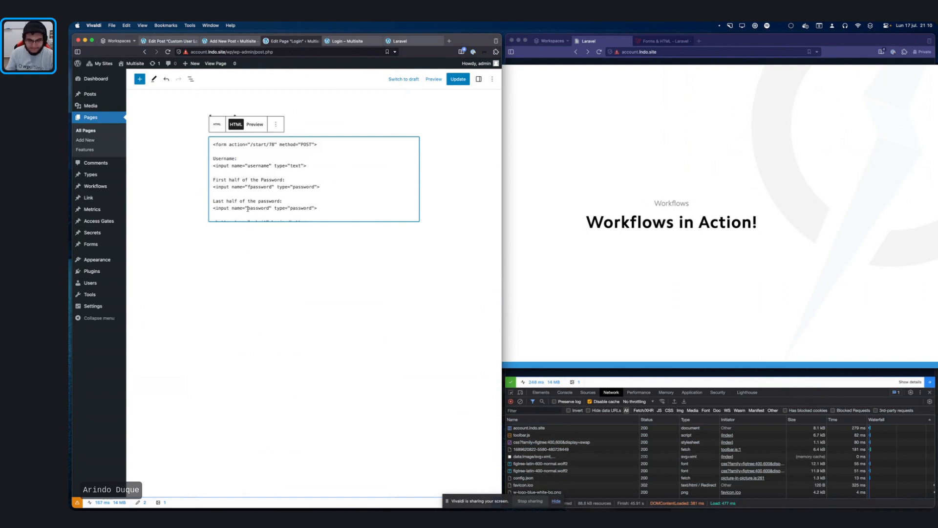
{"action": "type", "text": "l"}
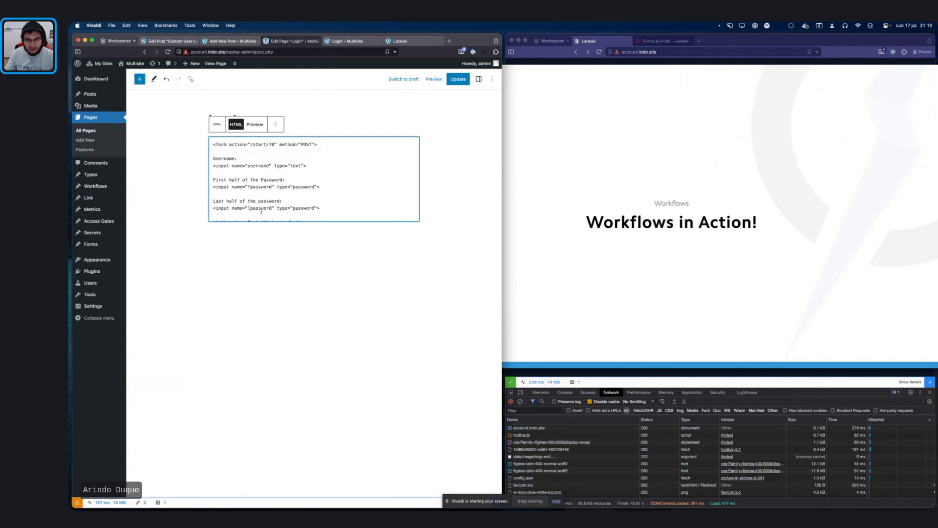
{"action": "scroll", "coordinate": [261, 211], "scroll_direction": "down", "scroll_amount": 2}
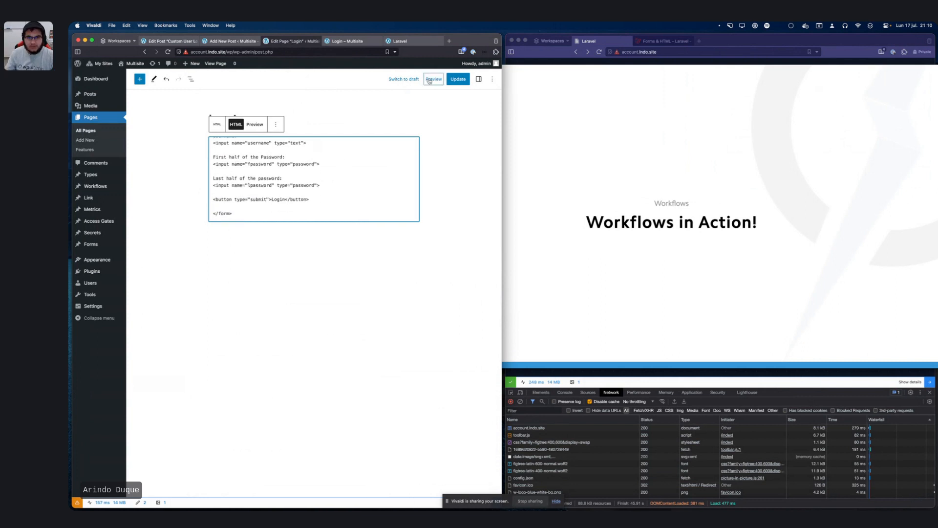
{"action": "left_click", "coordinate": [458, 79]}
Step: Update the Login page, then bring the site and editor browser windows forward
{"action": "left_click", "coordinate": [663, 137]}
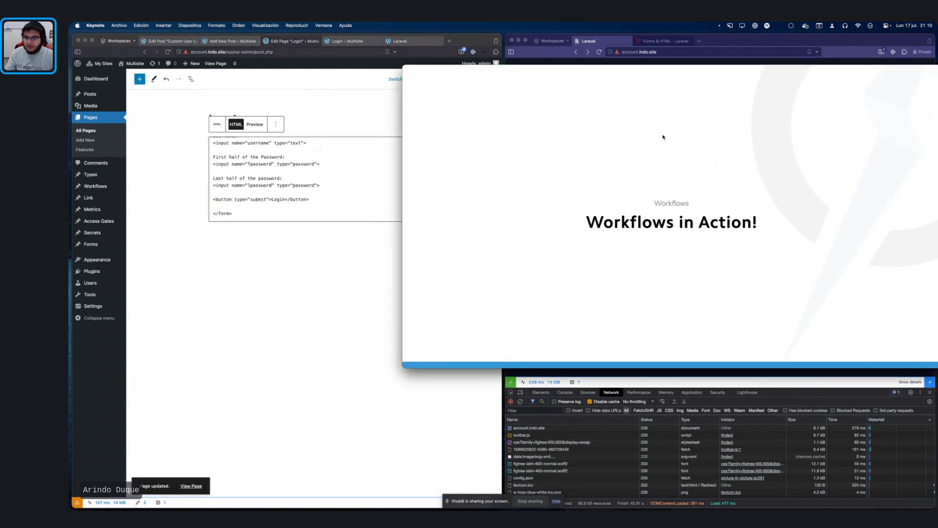
{"action": "left_click", "coordinate": [681, 43]}
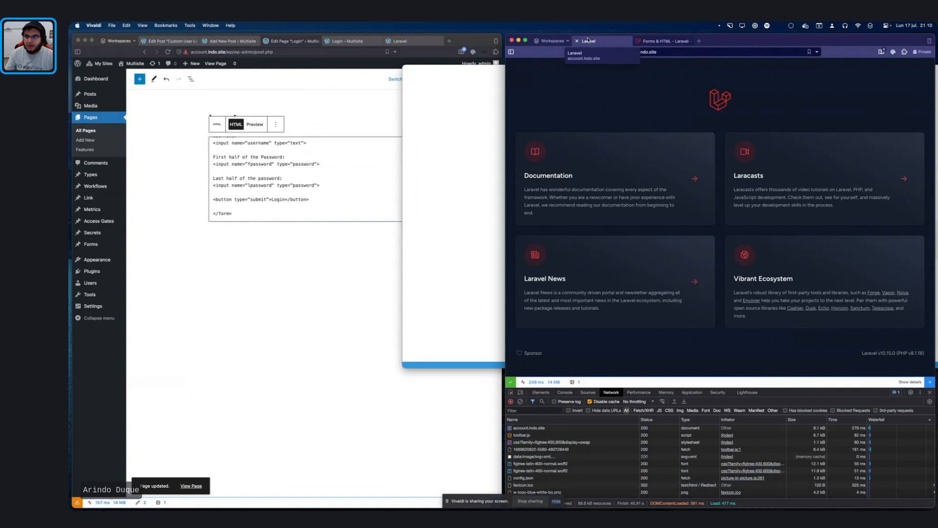
{"action": "left_click", "coordinate": [363, 138]}
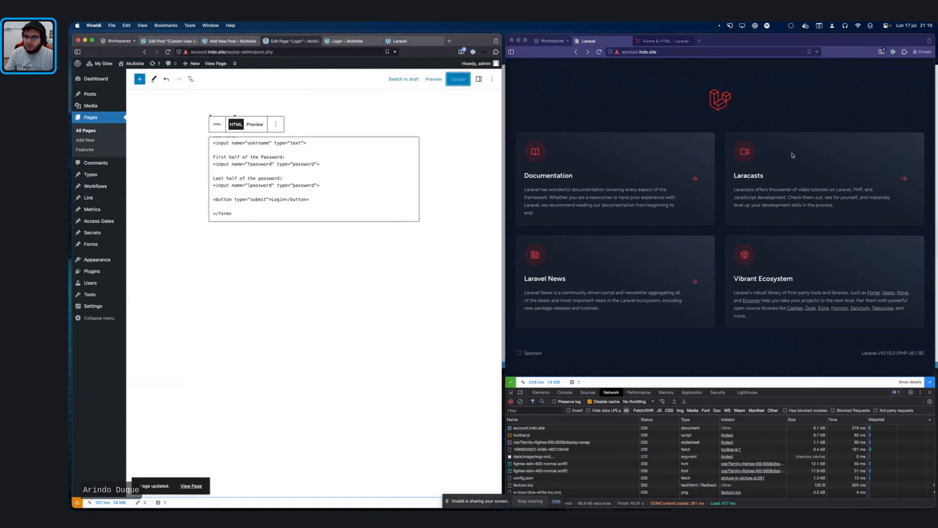
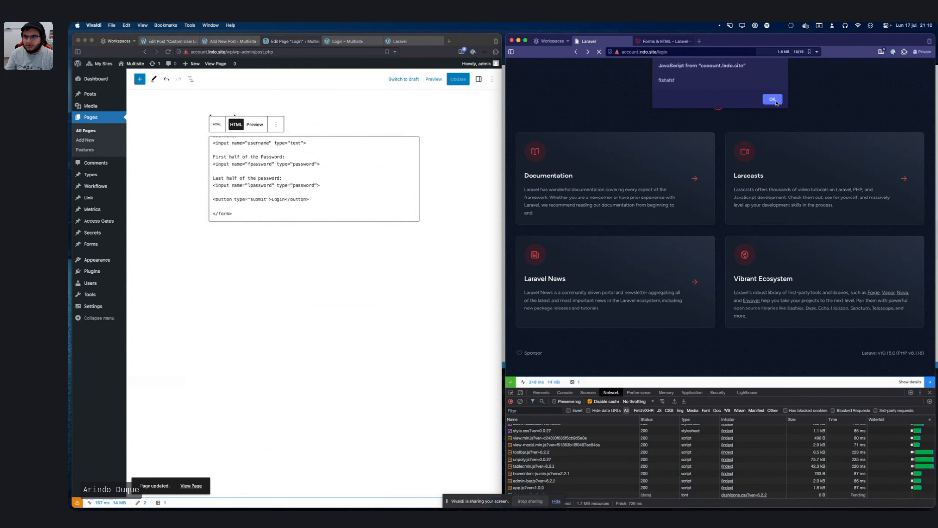
Step: Dismiss the alert and log out of the site via the admin bar
{"action": "left_click", "coordinate": [773, 99]}
{"action": "mouse_move", "coordinate": [899, 64]}
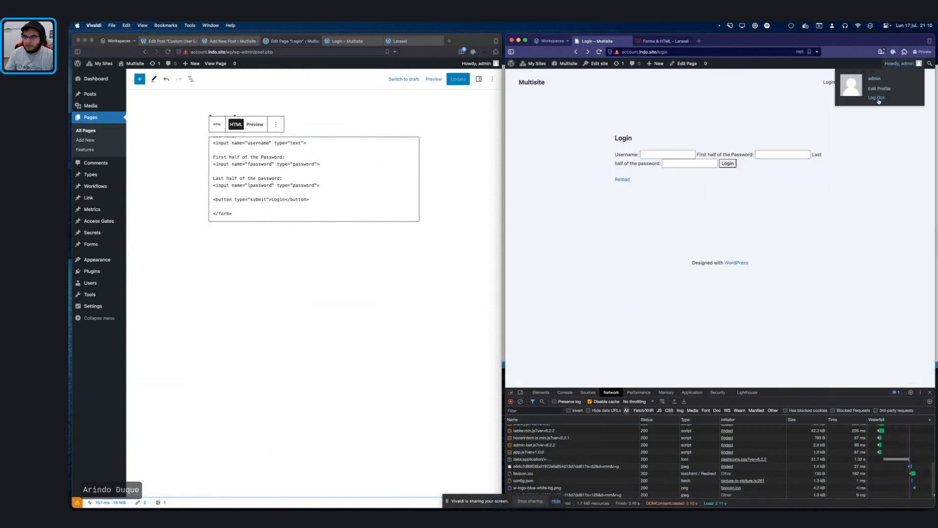
{"action": "left_click", "coordinate": [878, 98]}
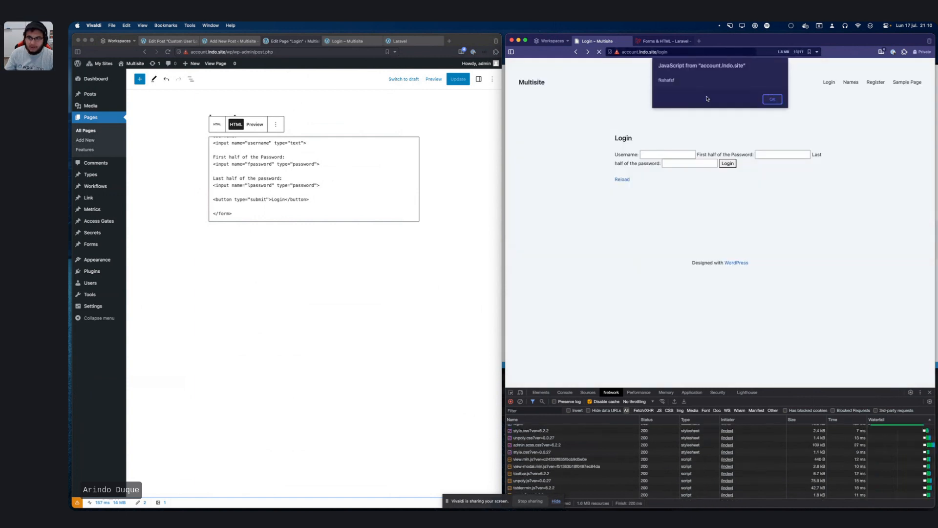
{"action": "key", "text": "Return"}
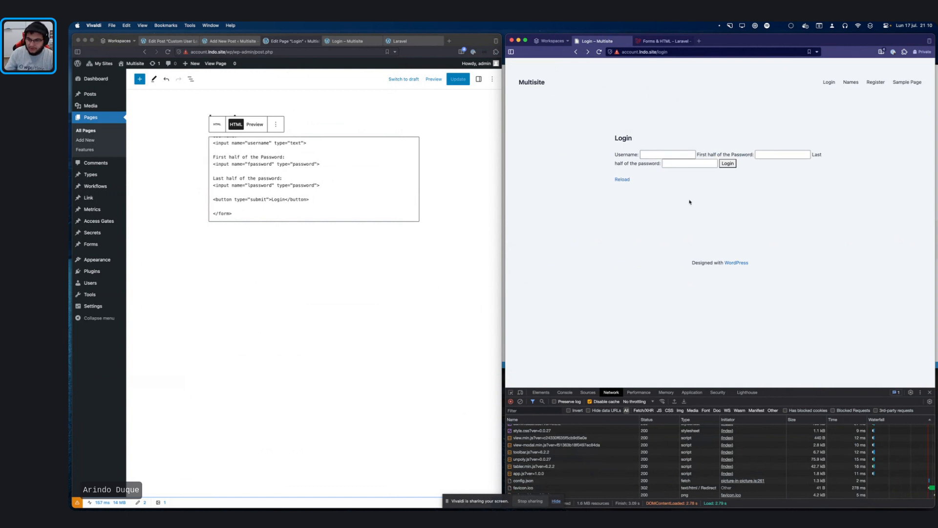
Step: Enter admin as the username on the split-password login form
{"action": "left_click", "coordinate": [657, 154]}
{"action": "left_click", "coordinate": [764, 155]}
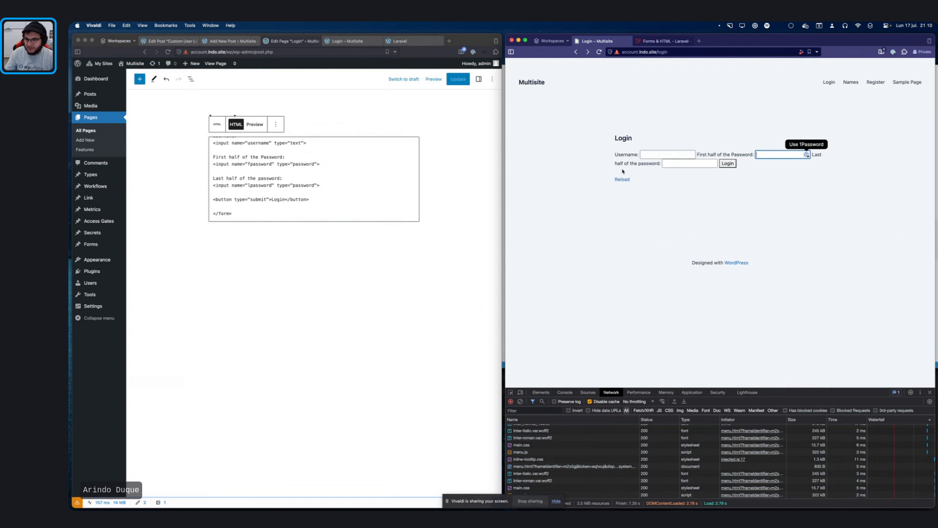
{"action": "left_click", "coordinate": [702, 164]}
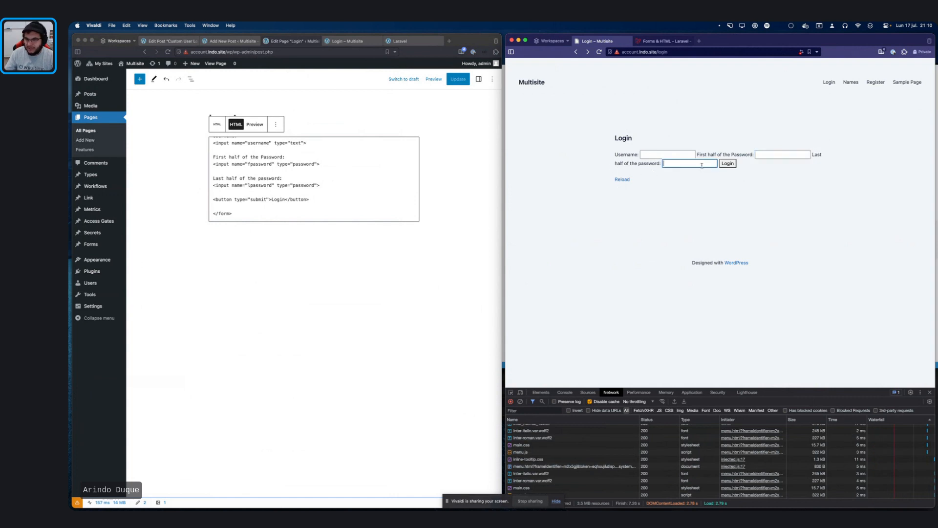
{"action": "left_click", "coordinate": [664, 152]}
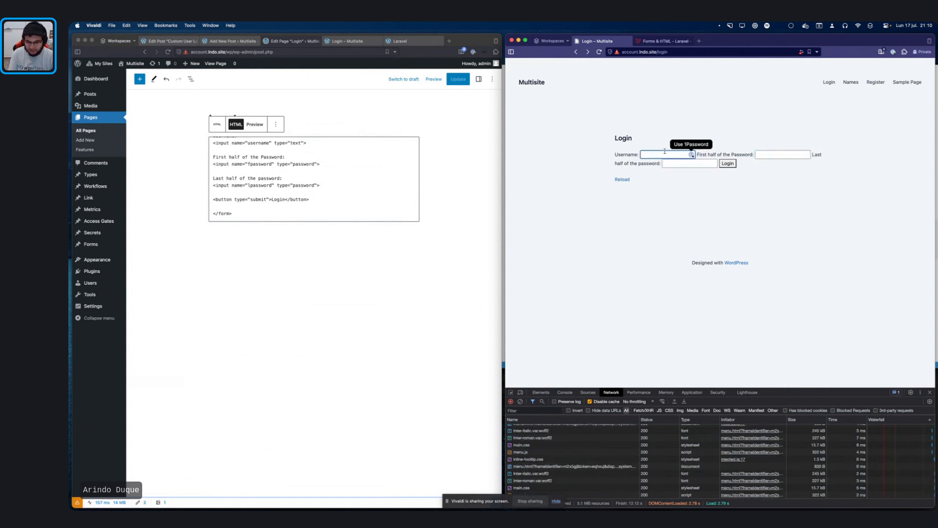
{"action": "type", "text": "admin"}
{"action": "key", "text": "Tab"}
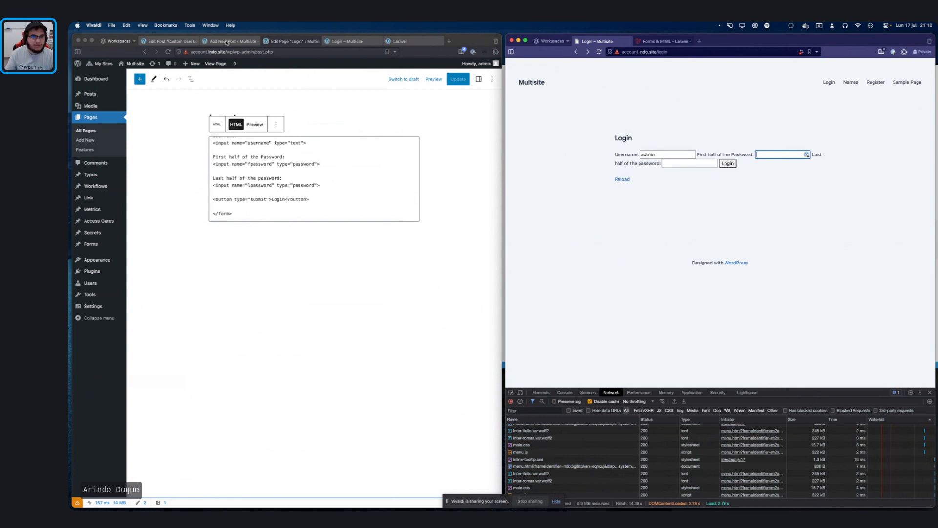
Step: Check the Login page editor, then fill in the last password half and submit the form
{"action": "left_click", "coordinate": [173, 44]}
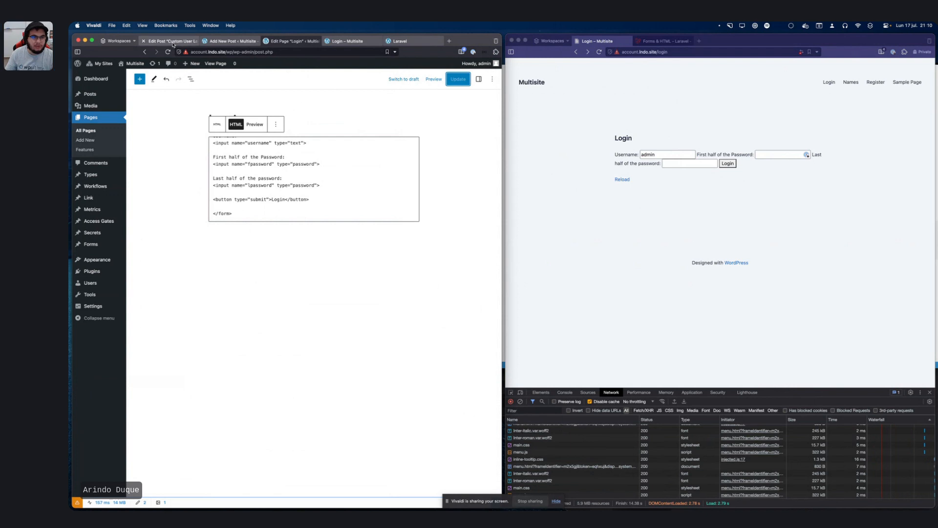
{"action": "left_click", "coordinate": [292, 41]}
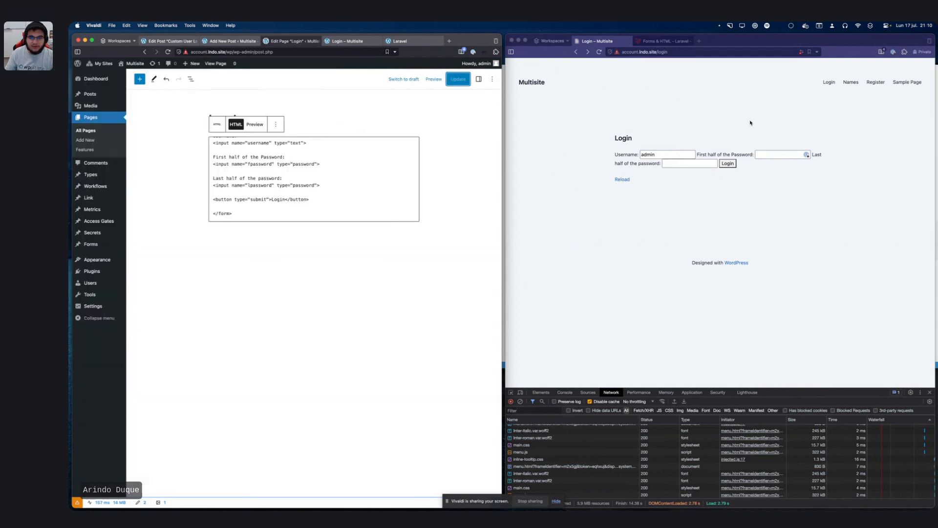
{"action": "left_click", "coordinate": [792, 154]}
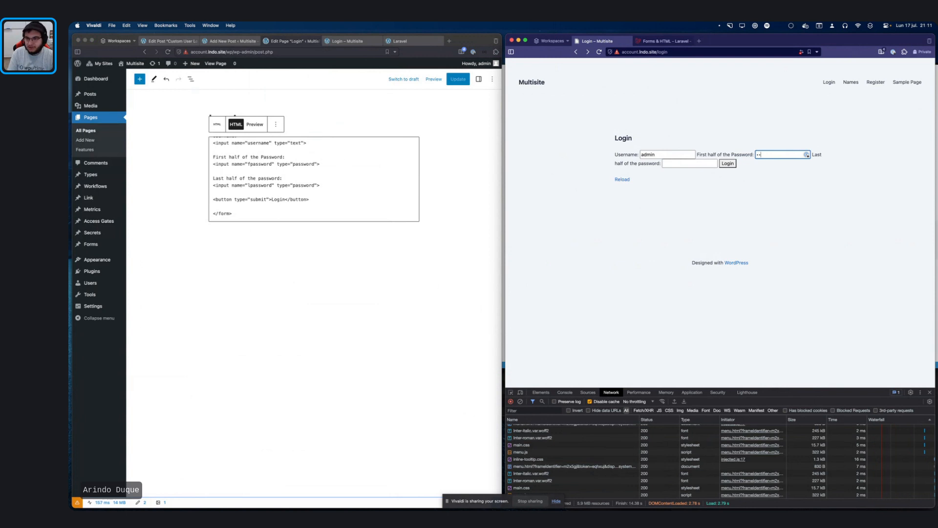
{"action": "key", "text": "Tab"}
{"action": "type", "text": "123"}
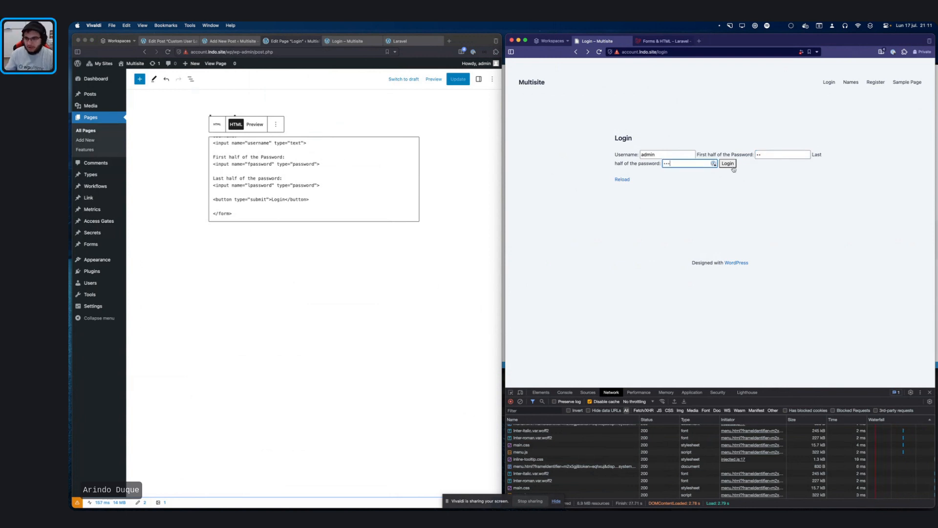
{"action": "left_click", "coordinate": [731, 166]}
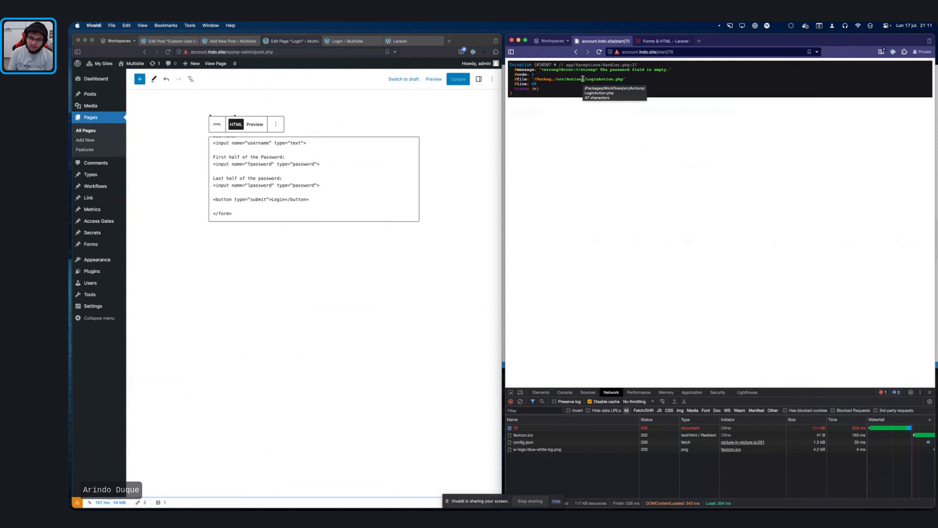
Step: Go back to /login, dismiss its alert, and bring up the Custom User Login workflow
{"action": "scroll", "coordinate": [583, 79], "scroll_direction": "left", "scroll_amount": 5}
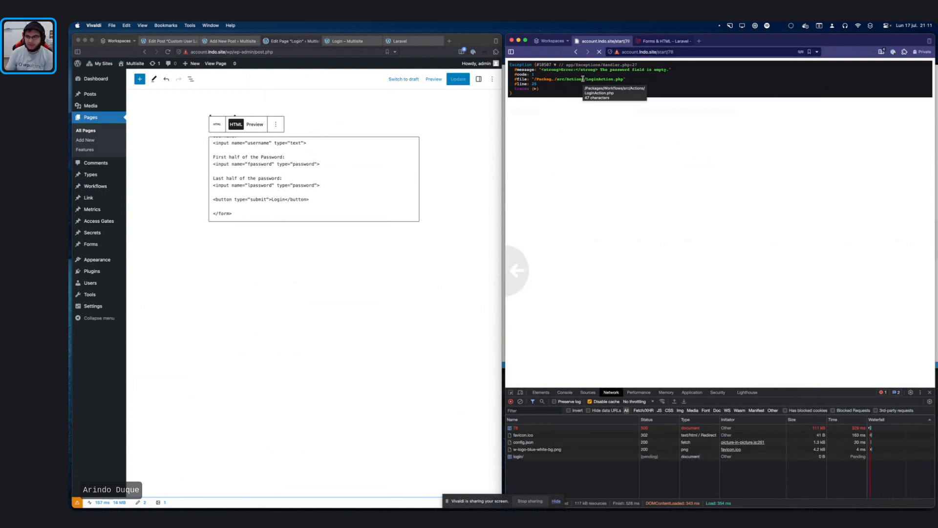
{"action": "key", "text": "Return"}
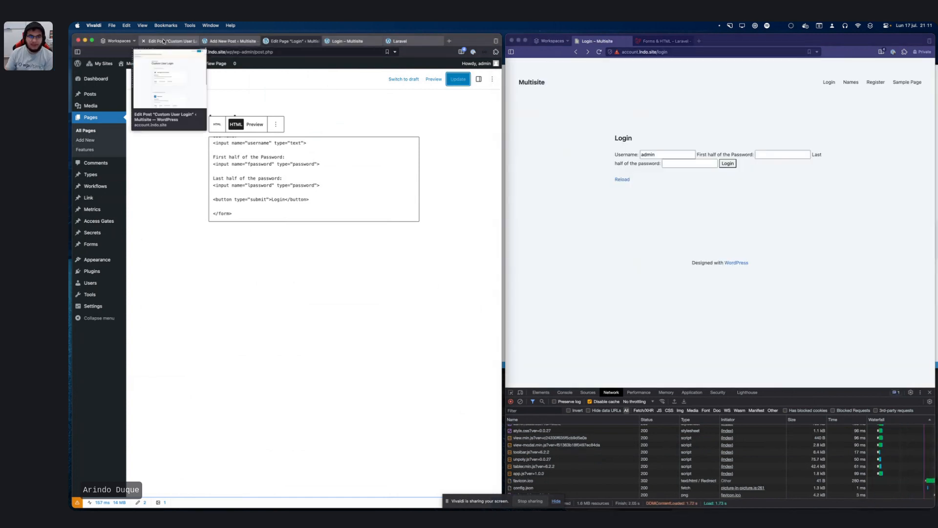
{"action": "left_click", "coordinate": [164, 41]}
Step: Set the password value to trigger.input.fpassword plus trigger.input.lpassword and update the workflow
{"action": "scroll", "coordinate": [318, 324], "scroll_direction": "down", "scroll_amount": 3}
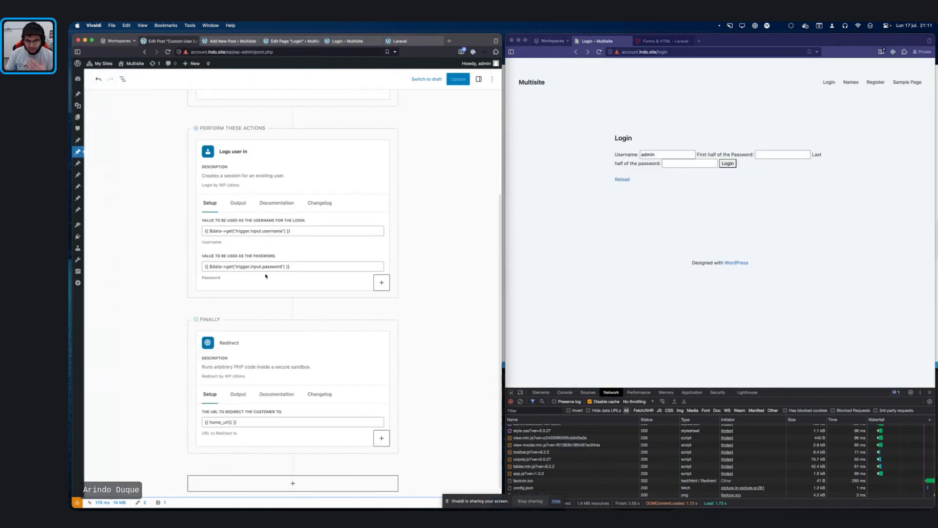
{"action": "left_click", "coordinate": [205, 266]}
{"action": "left_click_drag", "start_coordinate": [204, 290], "coordinate": [336, 294]}
{"action": "key", "text": "super+c"}
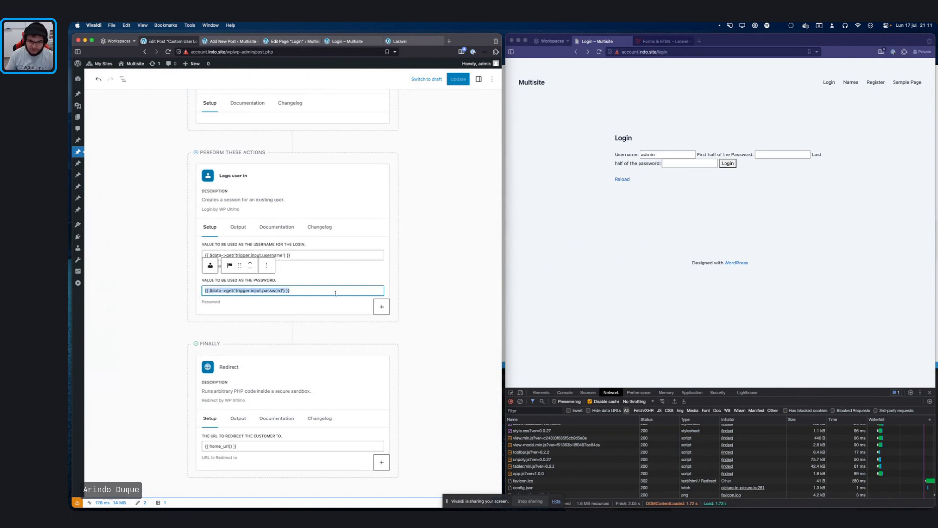
{"action": "left_click", "coordinate": [335, 293]}
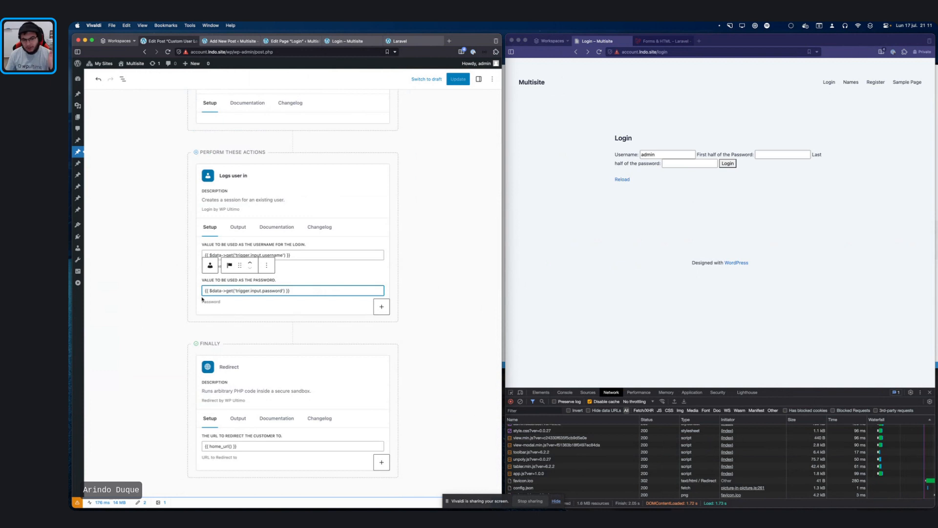
{"action": "key", "text": "super+v"}
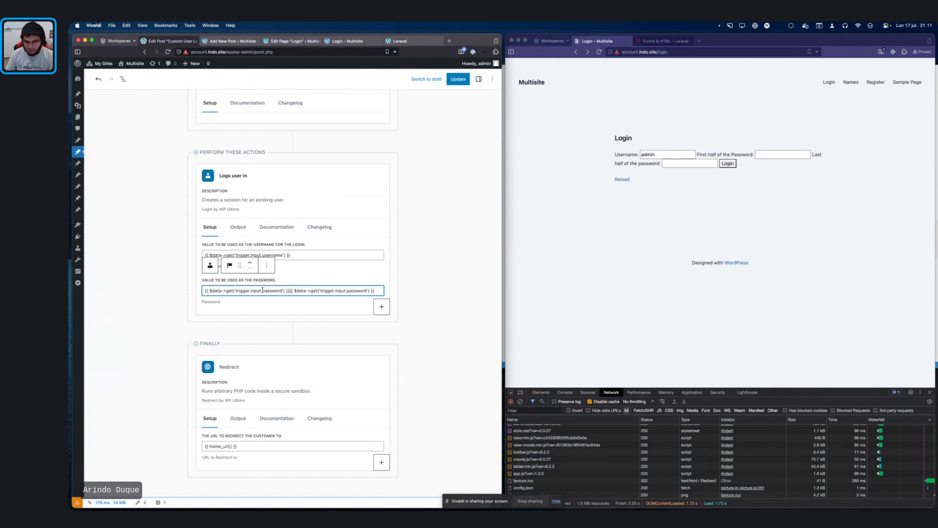
{"action": "left_click", "coordinate": [262, 290]}
{"action": "type", "text": "f"}
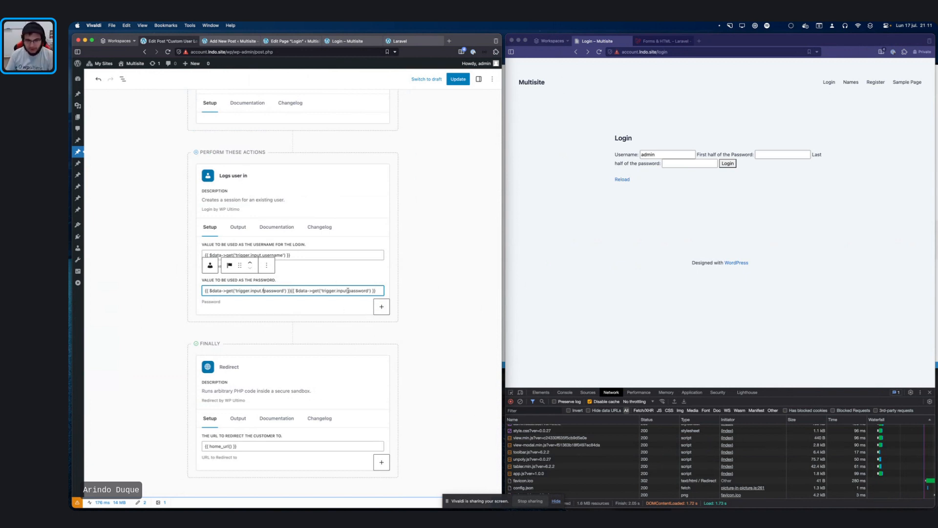
{"action": "left_click", "coordinate": [347, 290]}
{"action": "type", "text": "l"}
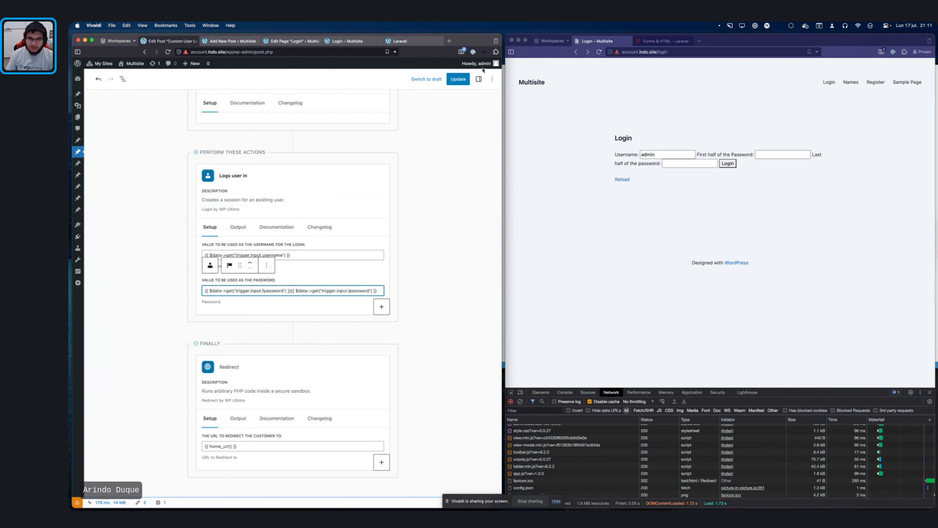
{"action": "left_click", "coordinate": [458, 79]}
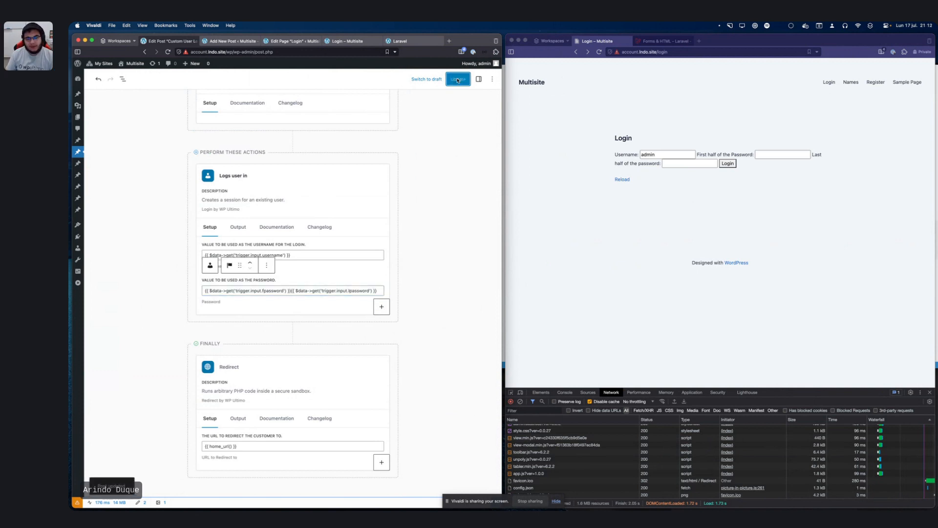
Step: Fill both password halves, submit the form, and return to /login past the alert
{"action": "left_click", "coordinate": [718, 278]}
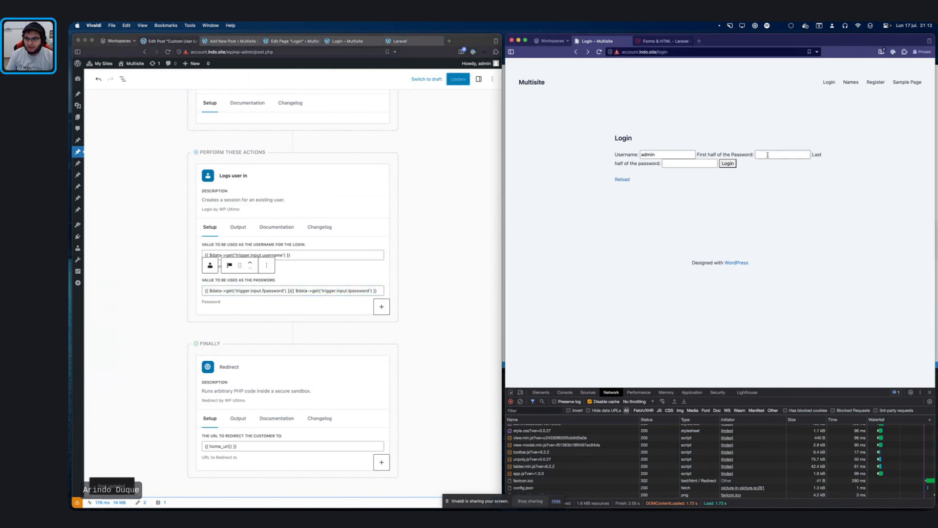
{"action": "left_click", "coordinate": [767, 155]}
{"action": "key", "text": "Tab"}
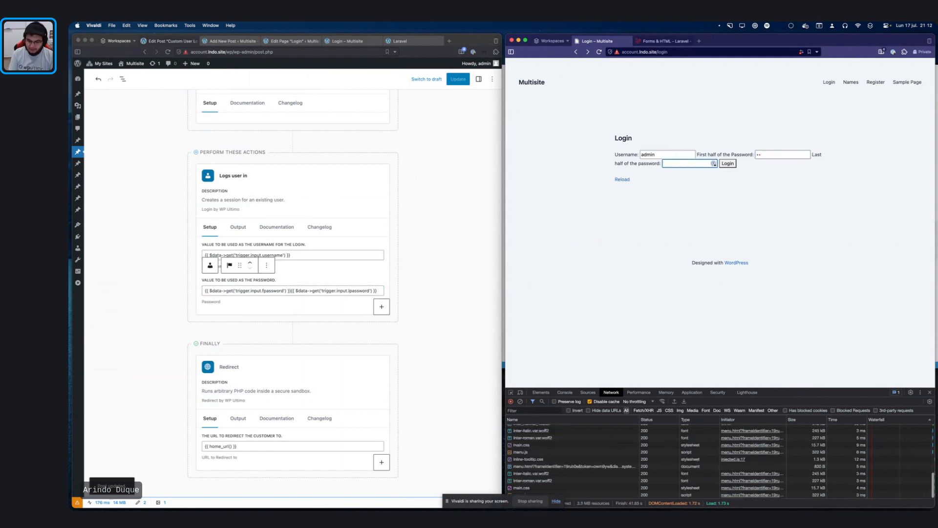
{"action": "type", "text": "•"}
{"action": "key", "text": "Return"}
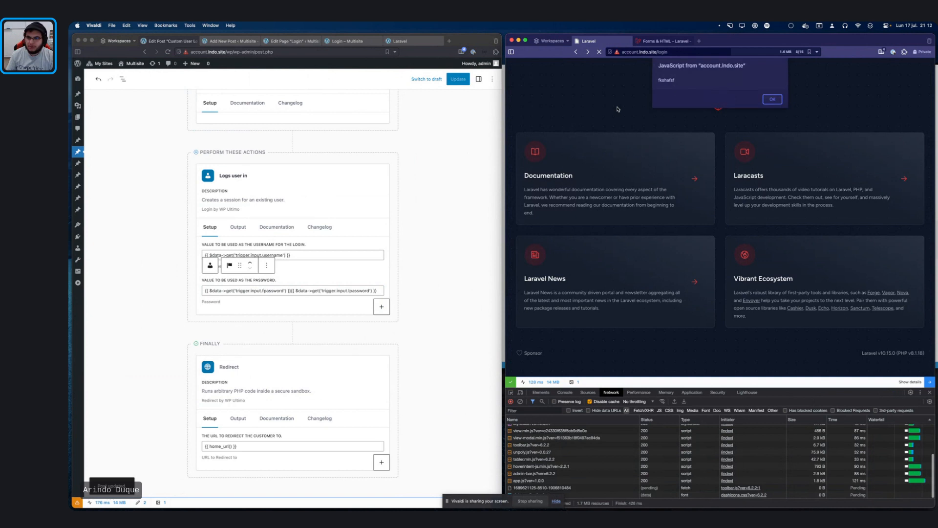
{"action": "left_click", "coordinate": [774, 99]}
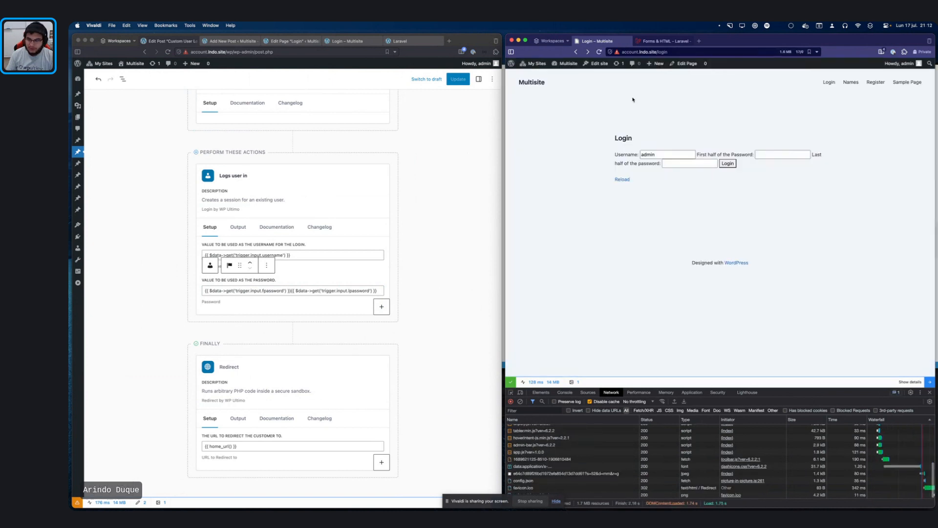
{"action": "left_click", "coordinate": [765, 100]}
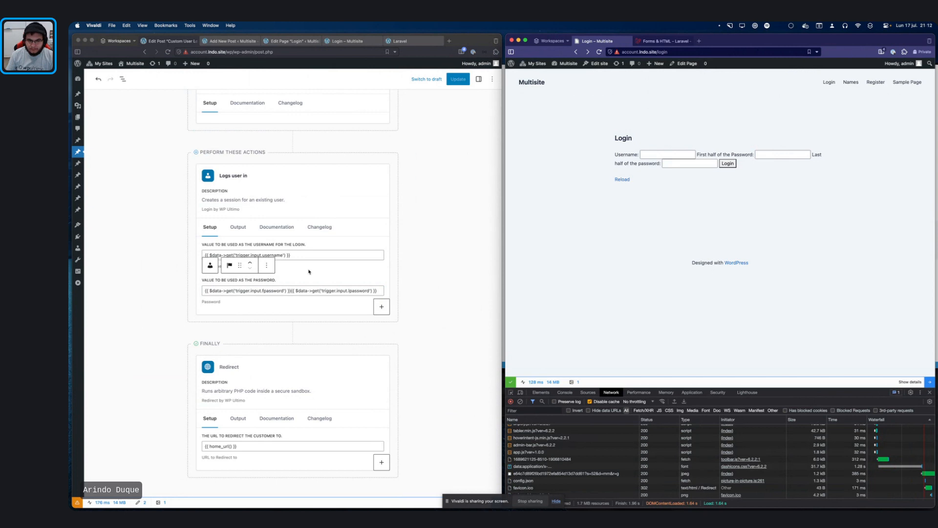
Step: Replace the Logs user in username expression with admin and update the workflow
{"action": "left_click", "coordinate": [299, 254]}
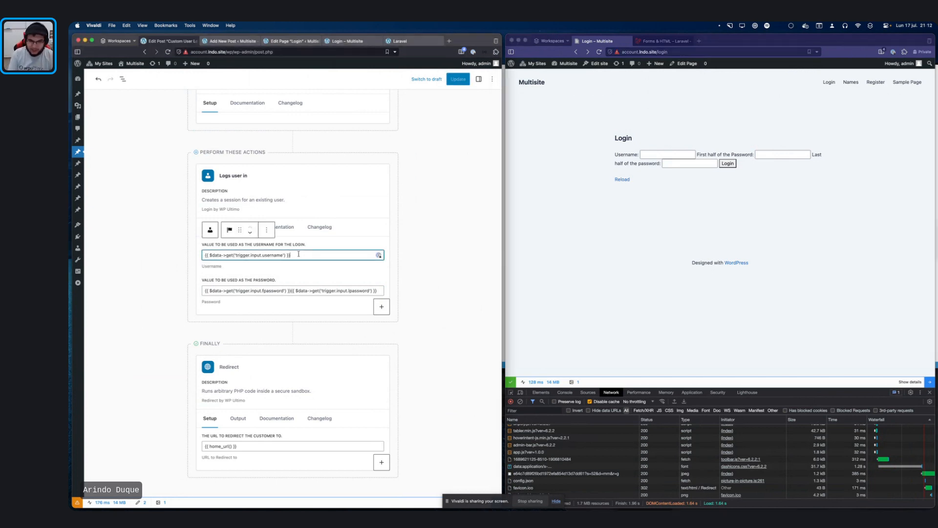
{"action": "key", "text": "super+a"}
{"action": "key", "text": "BackSpace"}
{"action": "type", "text": "admin"}
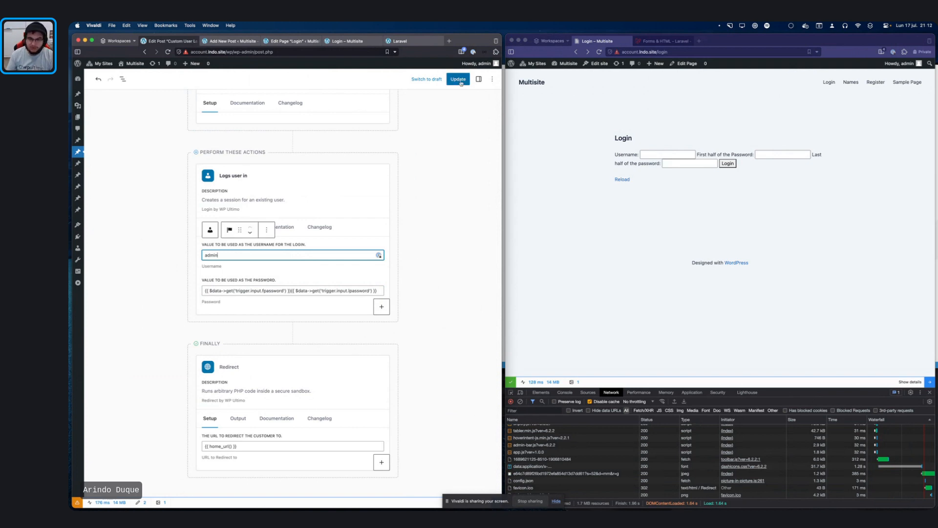
{"action": "left_click", "coordinate": [458, 79]}
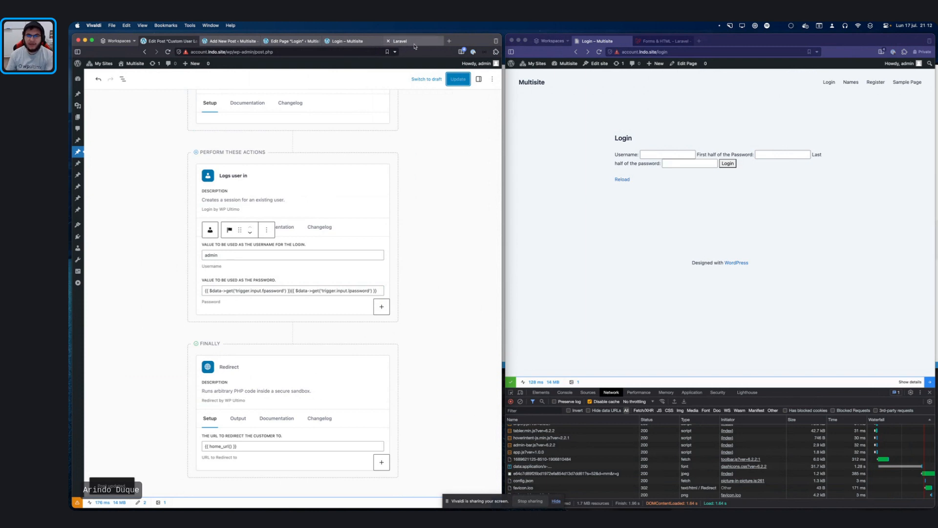
Step: Return to the Login page editor and select the username label and input lines
{"action": "left_click", "coordinate": [416, 43]}
{"action": "left_click", "coordinate": [347, 42]}
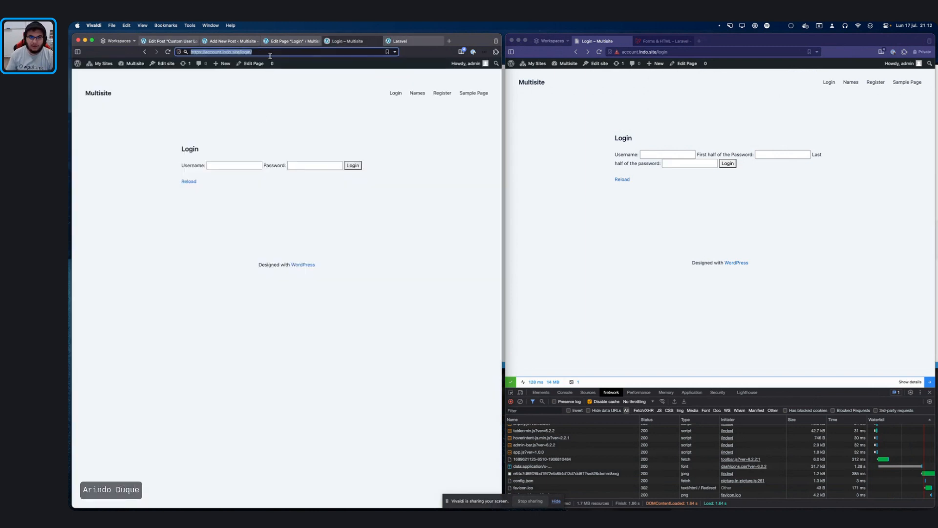
{"action": "left_click", "coordinate": [273, 41]}
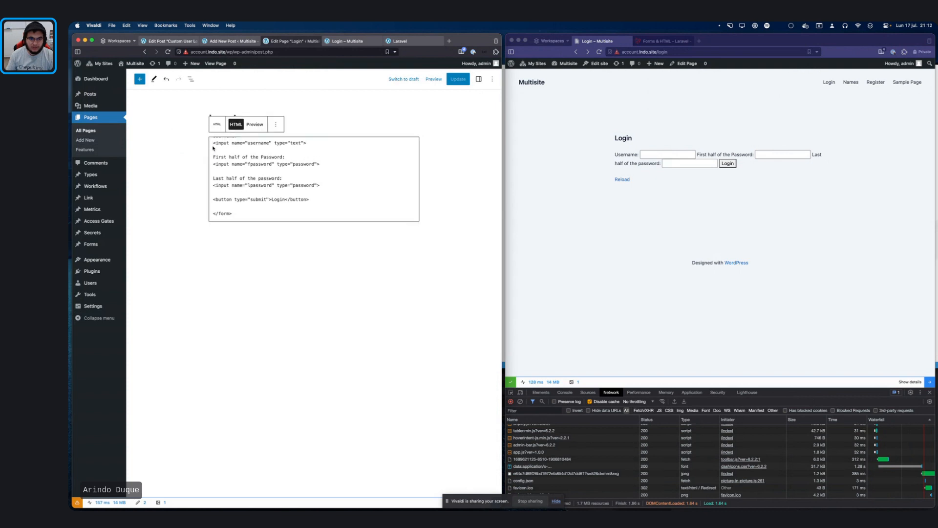
{"action": "scroll", "coordinate": [273, 175], "scroll_direction": "up", "scroll_amount": 2}
{"action": "left_click_drag", "start_coordinate": [308, 166], "coordinate": [233, 150]}
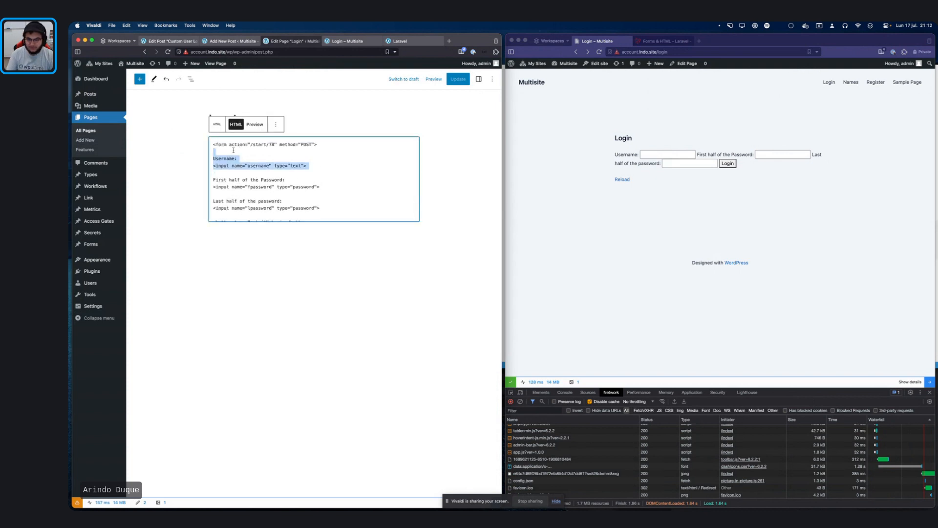
Step: Delete the username lines, update the Login page, and reload the live login form
{"action": "key", "text": "BackSpace"}
{"action": "left_click", "coordinate": [465, 79]}
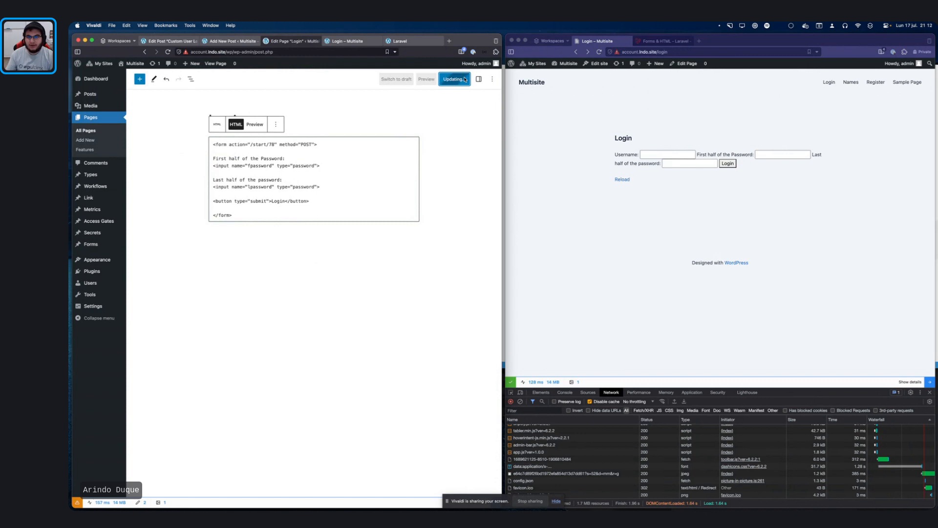
{"action": "left_click", "coordinate": [708, 241]}
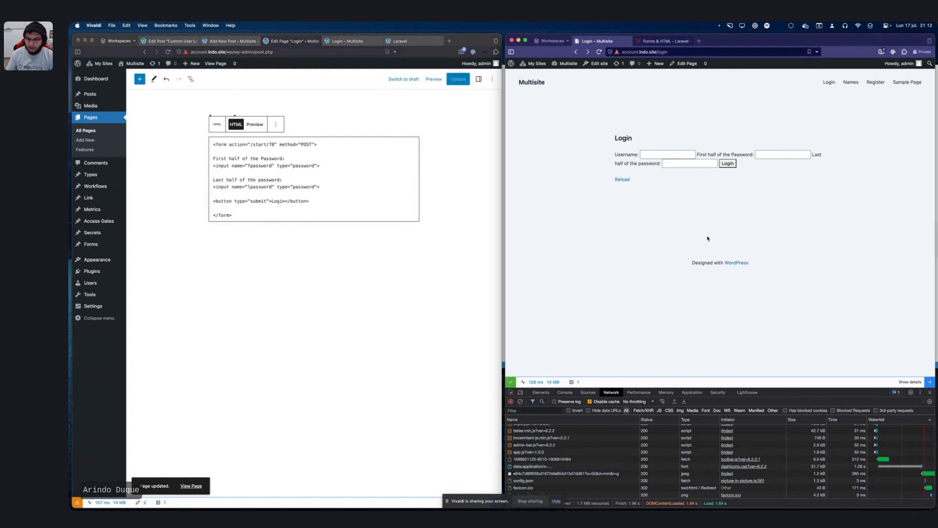
{"action": "key", "text": "super+r"}
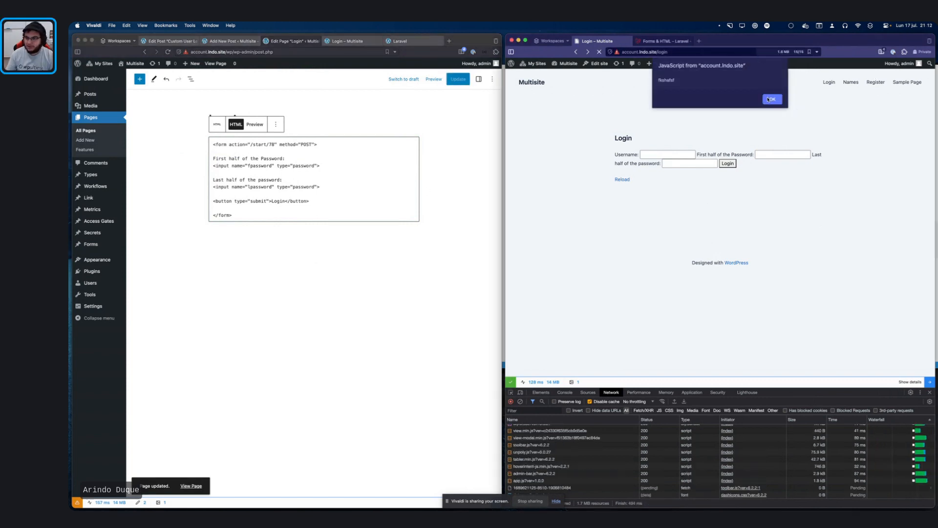
Step: Dismiss the alert, log out, and go back to the custom login page
{"action": "key", "text": "Return"}
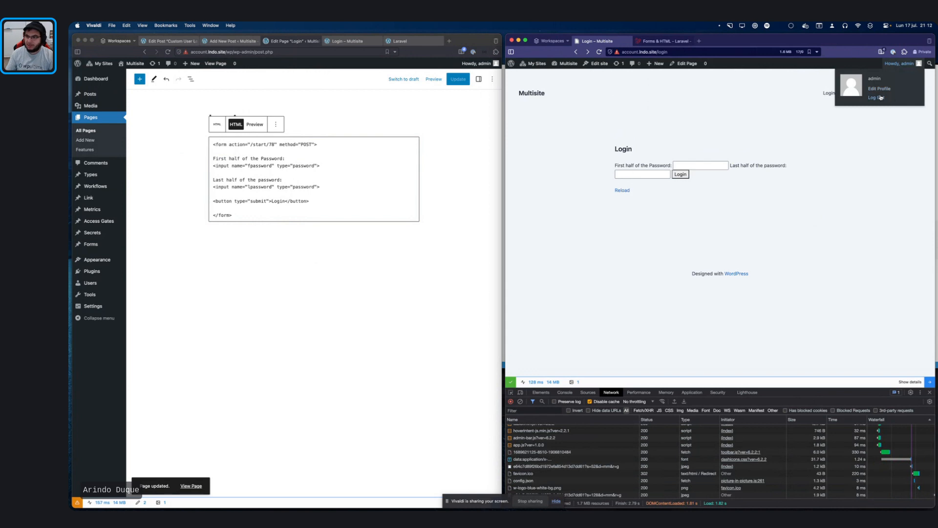
{"action": "left_click", "coordinate": [877, 97]}
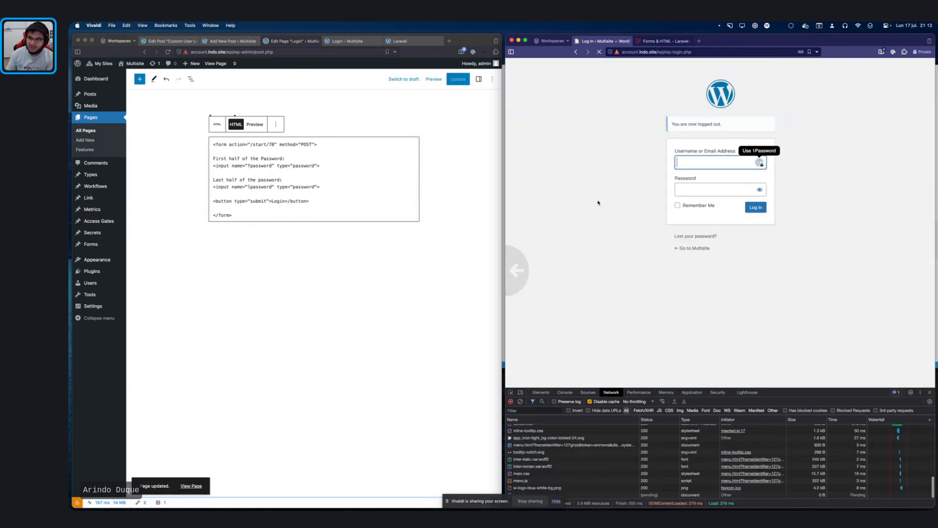
{"action": "left_click", "coordinate": [775, 100]}
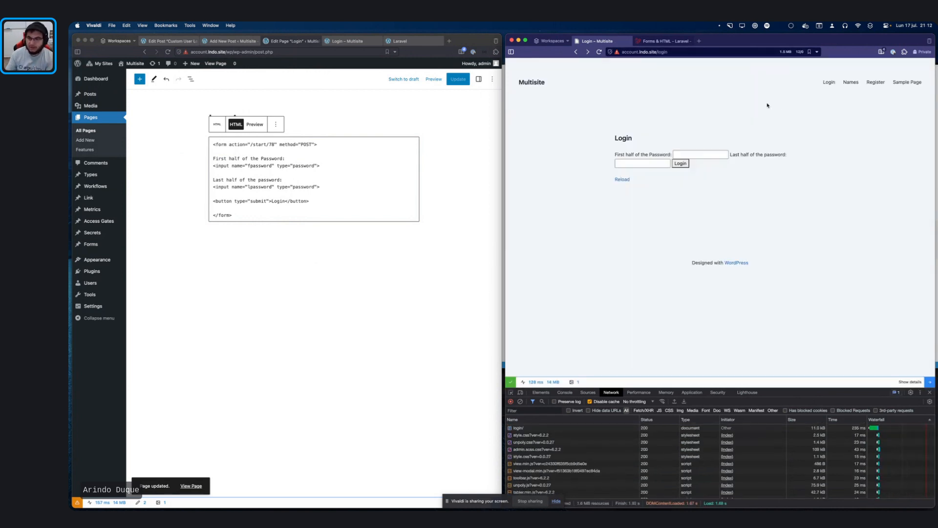
{"action": "left_click", "coordinate": [230, 41]}
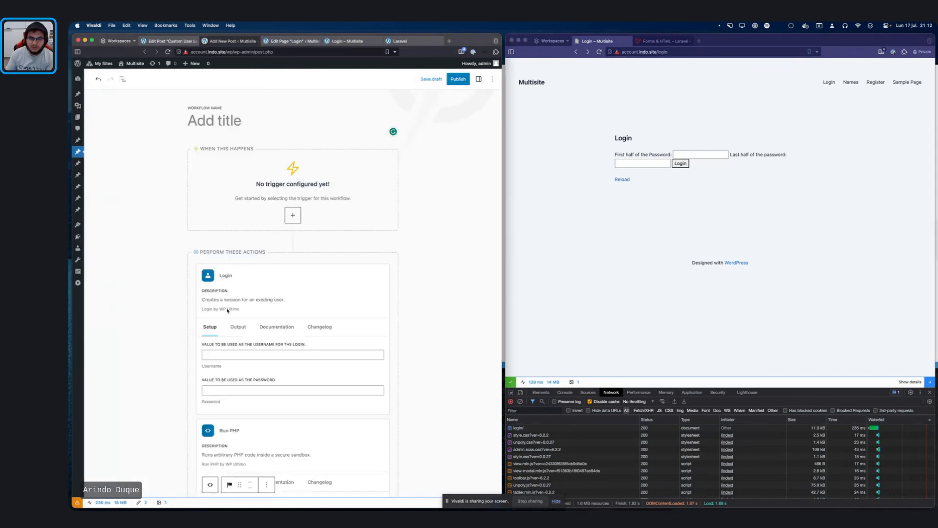
Step: Change the Redirect URL to {{ home_url() }}/hello-world and update the workflow
{"action": "scroll", "coordinate": [232, 317], "scroll_direction": "down", "scroll_amount": 3}
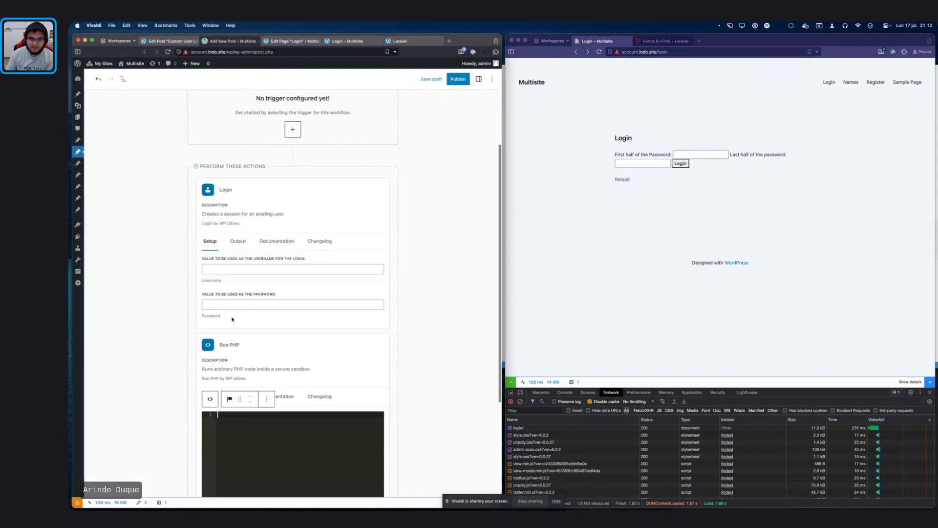
{"action": "left_click", "coordinate": [172, 42]}
{"action": "double_click", "coordinate": [204, 254]}
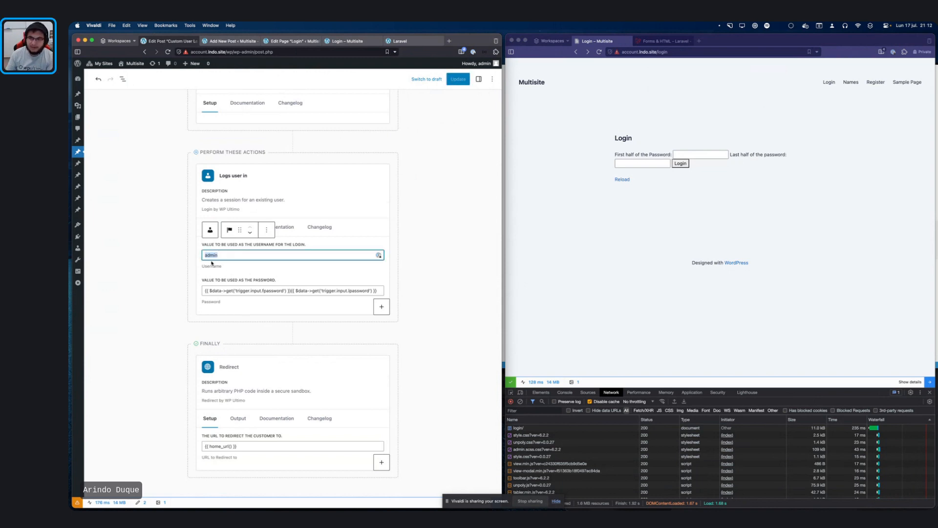
{"action": "left_click", "coordinate": [250, 447]}
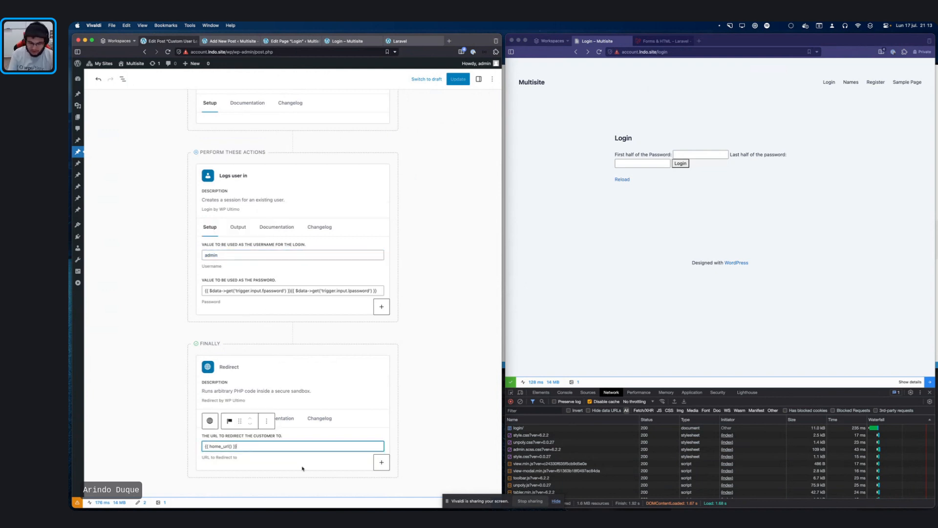
{"action": "type", "text": "/hello-"}
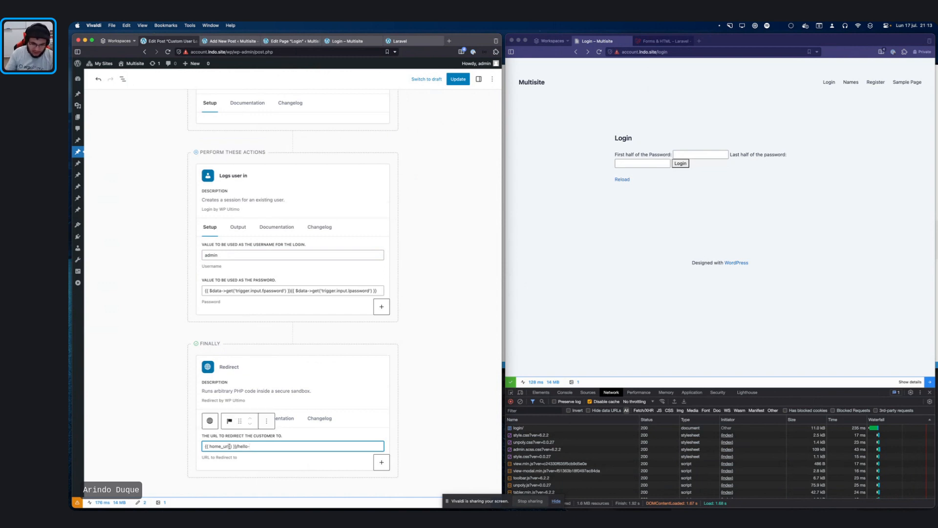
{"action": "left_click_drag", "start_coordinate": [233, 446], "coordinate": [209, 446]}
{"action": "left_click", "coordinate": [274, 446]}
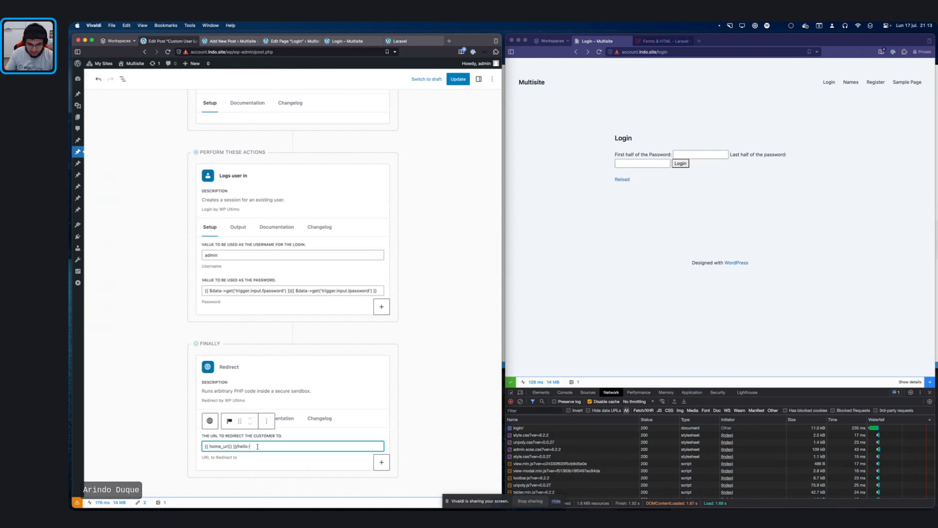
{"action": "type", "text": "world"}
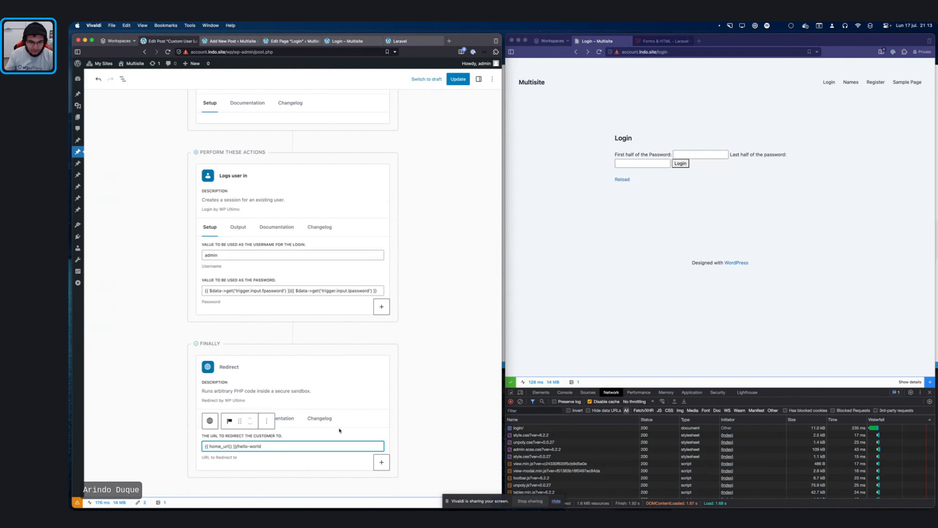
{"action": "left_click", "coordinate": [461, 83]}
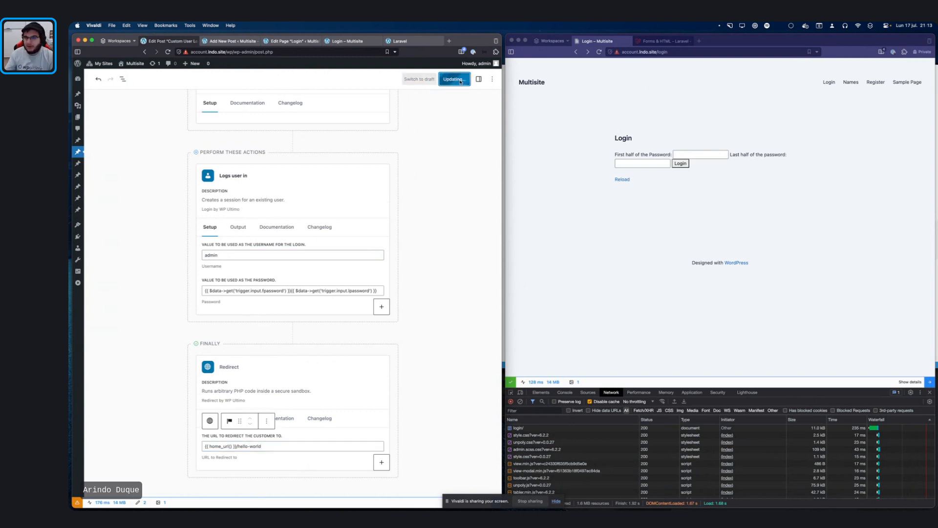
Step: Type both password halves, submit, and dismiss the alert to reach the Hello world! post
{"action": "left_click", "coordinate": [684, 156]}
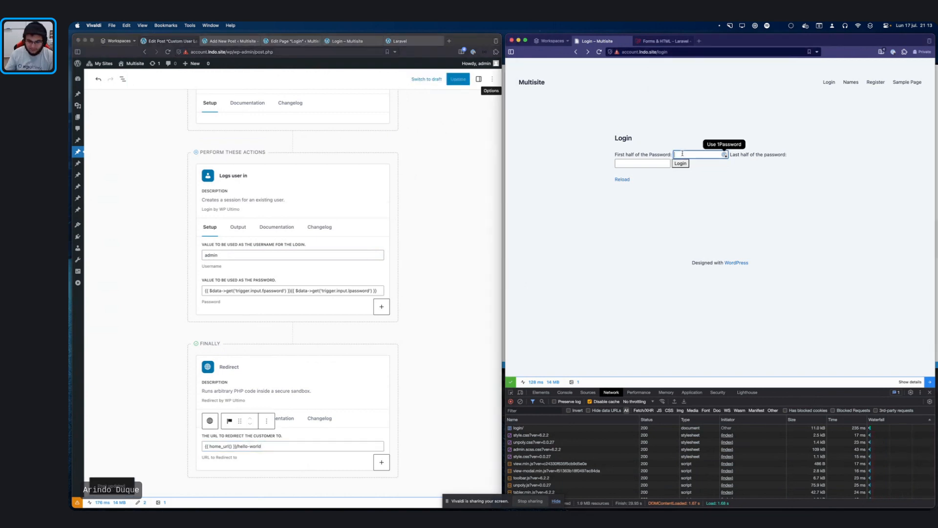
{"action": "type", "text": "••"}
{"action": "left_click", "coordinate": [638, 163]}
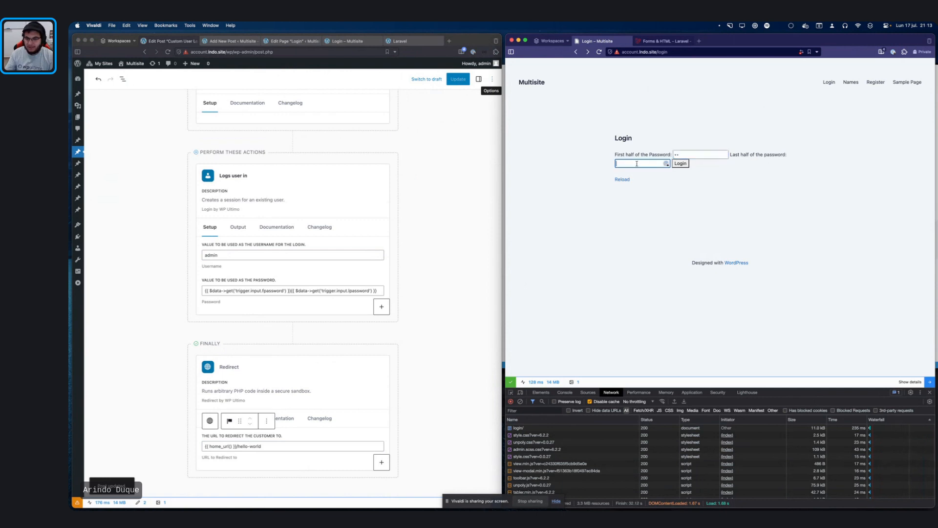
{"action": "type", "text": "•••"}
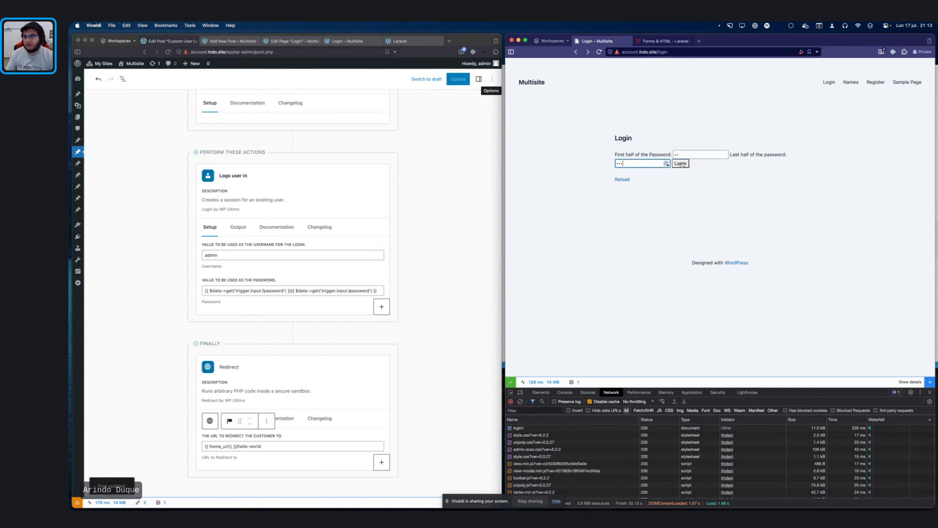
{"action": "left_click", "coordinate": [680, 163]}
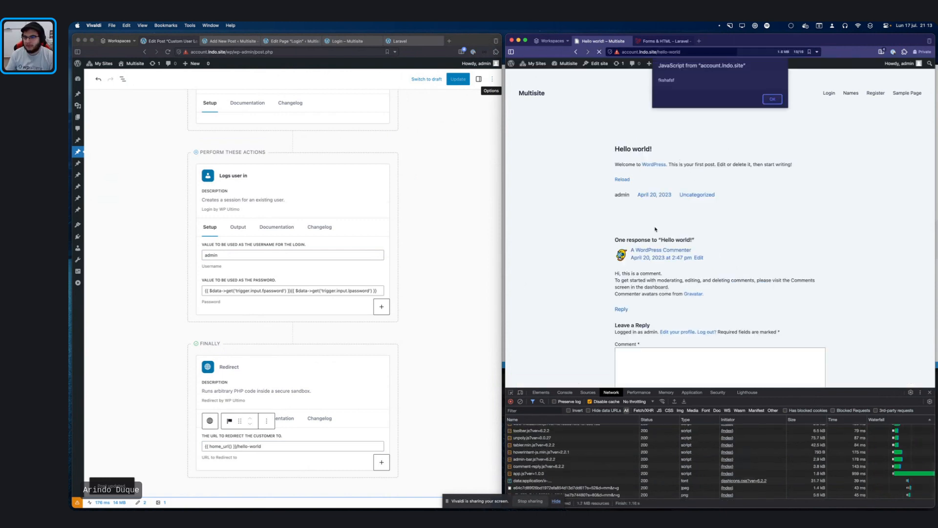
{"action": "left_click", "coordinate": [773, 99]}
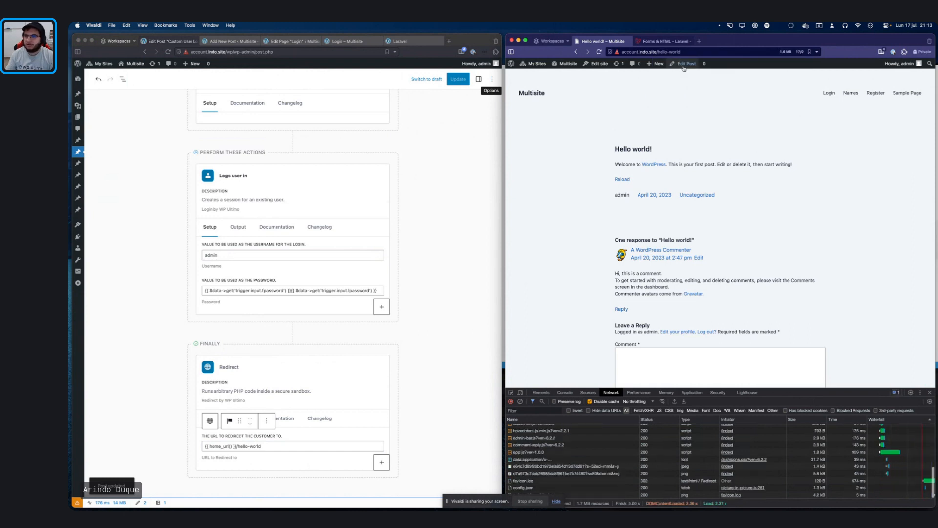
{"action": "left_click", "coordinate": [673, 51]}
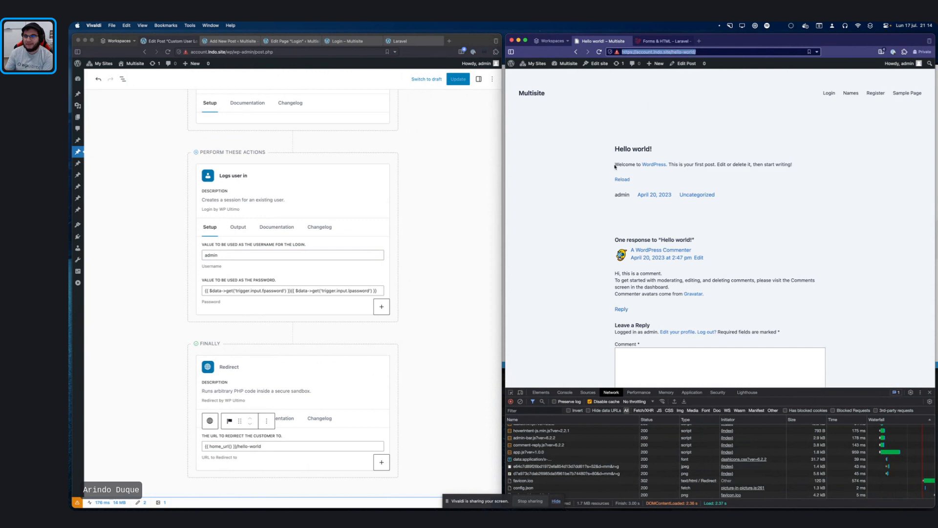
Step: Show all open windows with Mission Control
{"action": "key", "text": "ctrl+Up"}
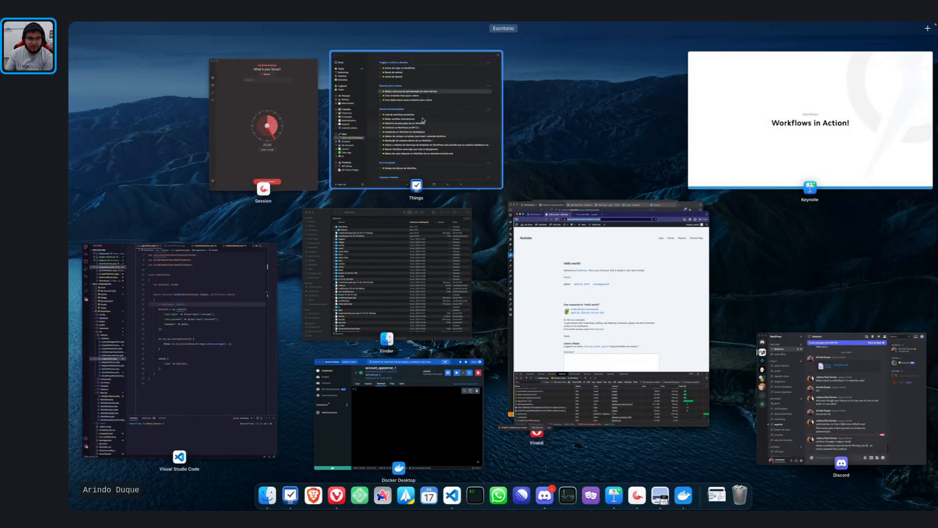
Step: Bring Vivaldi forward, open the livestream tab, and toggle screen sharing off
{"action": "left_click", "coordinate": [566, 209]}
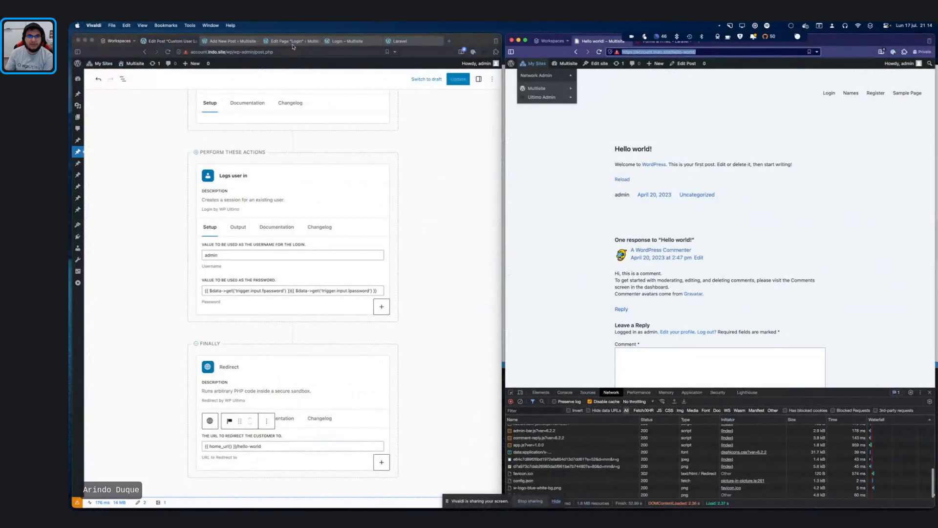
{"action": "key", "text": "ctrl+Up"}
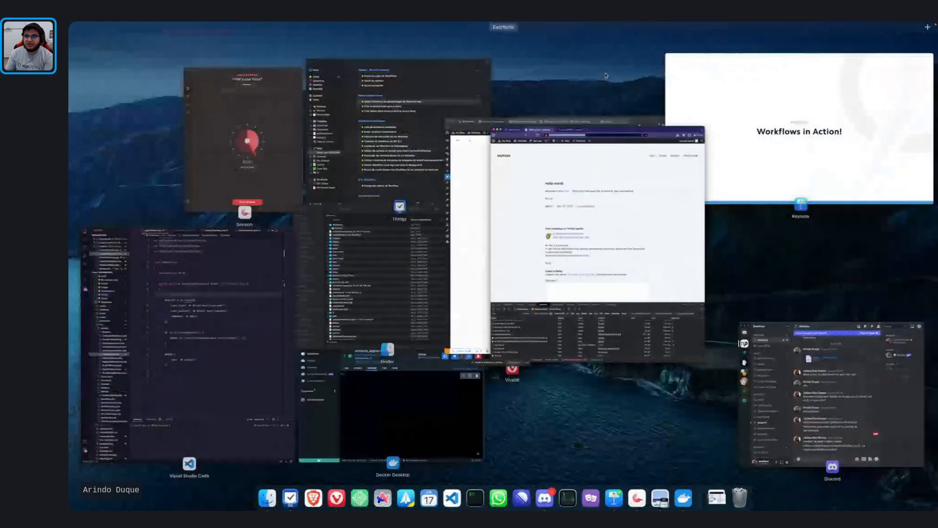
{"action": "left_click", "coordinate": [631, 128]}
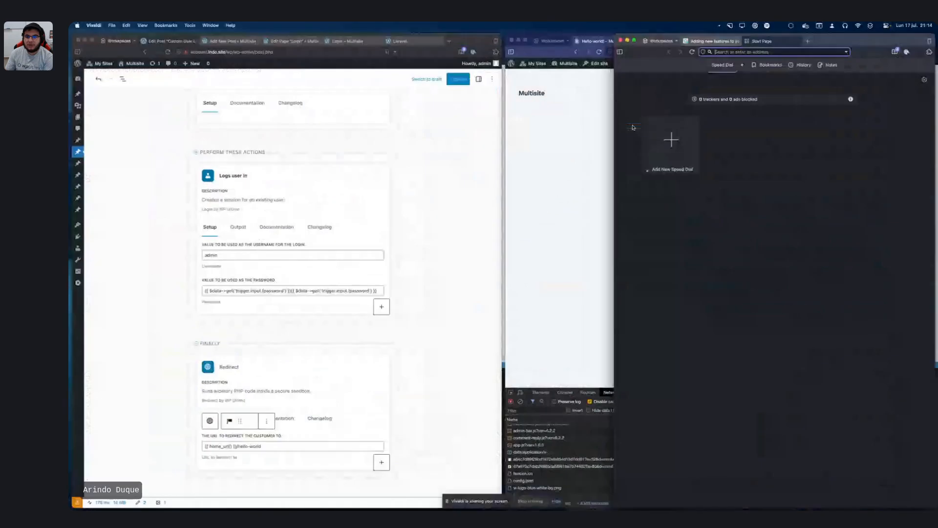
{"action": "left_click", "coordinate": [717, 41]}
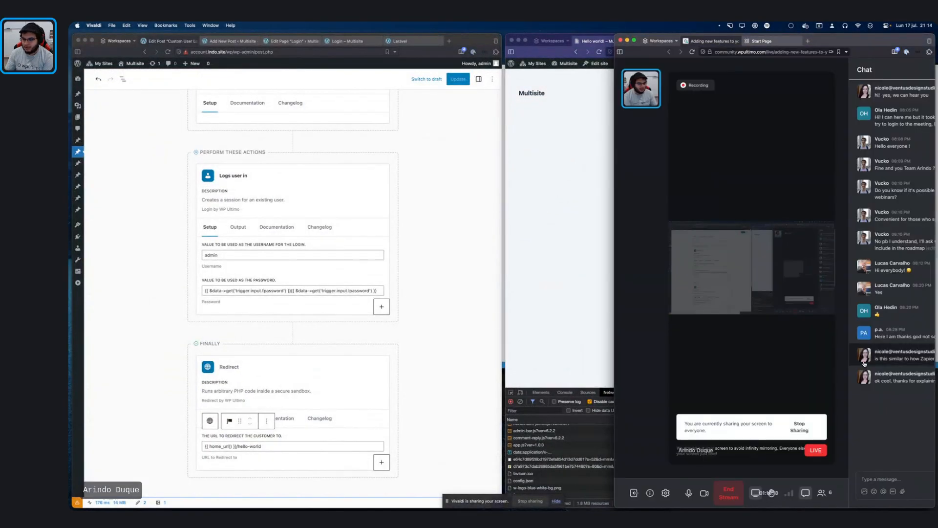
{"action": "left_click", "coordinate": [756, 493]}
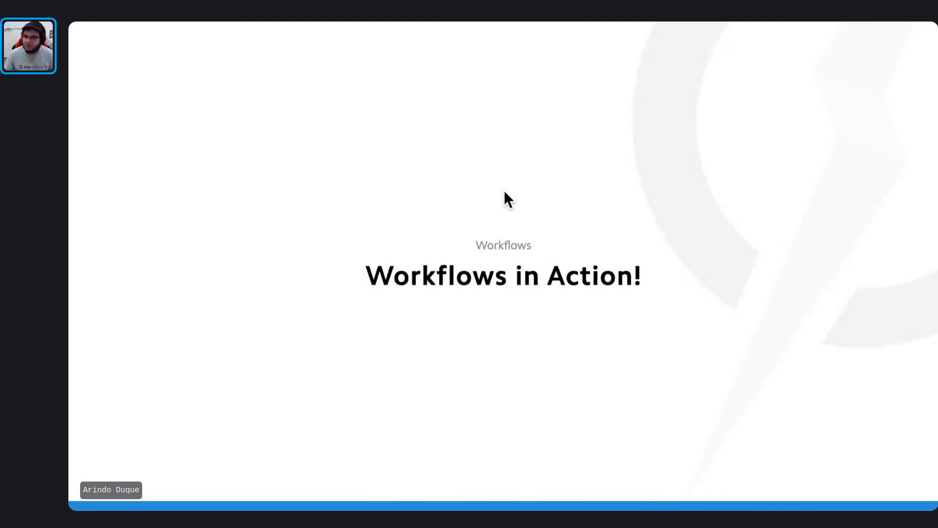
Step: Step the Keynote deck forward past the Workflows in Action! demo slide to Technical Benefits
{"action": "mouse_move", "coordinate": [127, 30]}
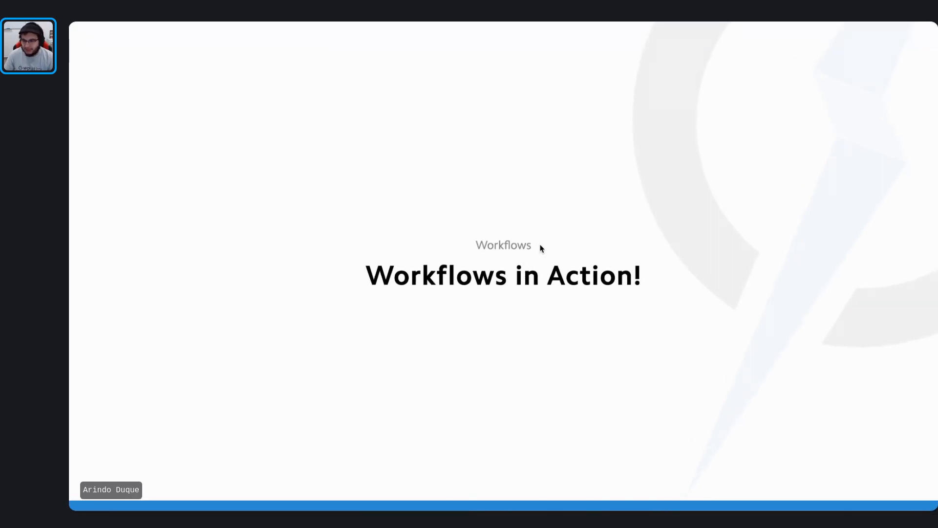
{"action": "left_click", "coordinate": [669, 275]}
{"action": "left_click", "coordinate": [255, 275]}
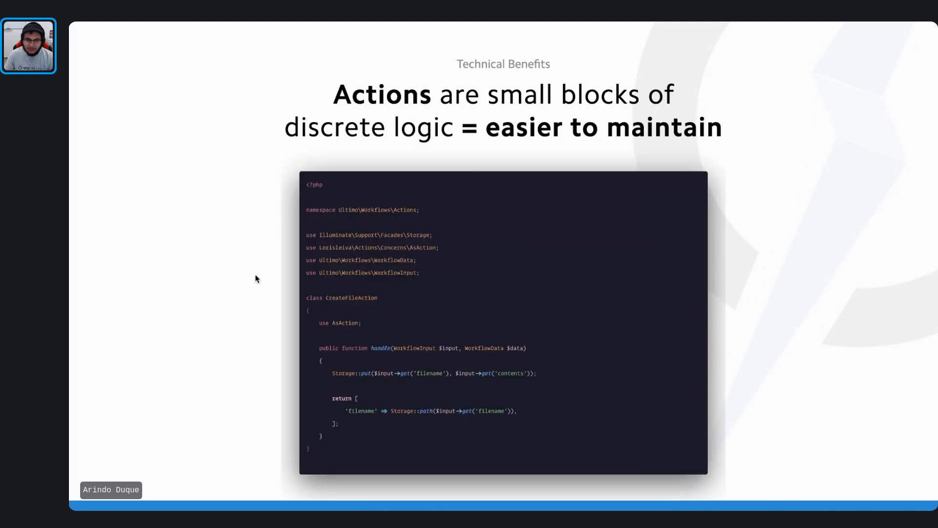
{"action": "left_click", "coordinate": [221, 273]}
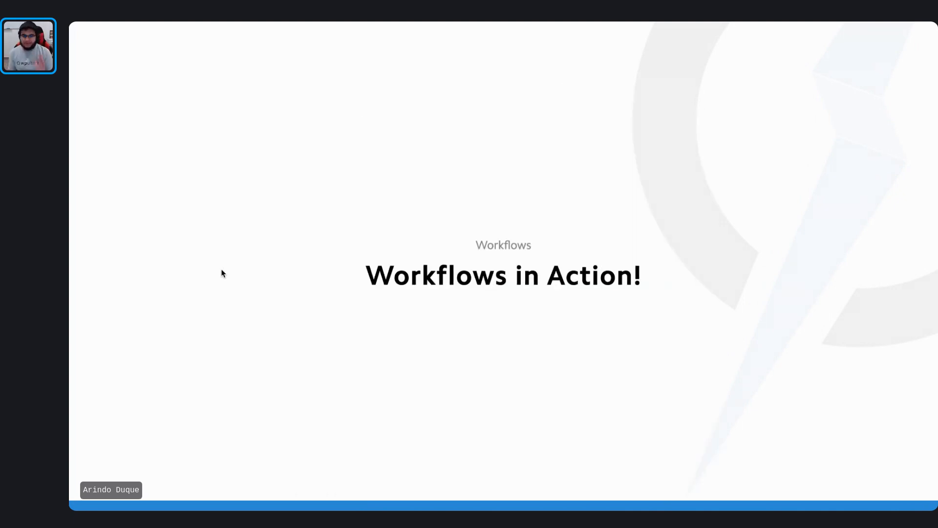
{"action": "left_click", "coordinate": [222, 273]}
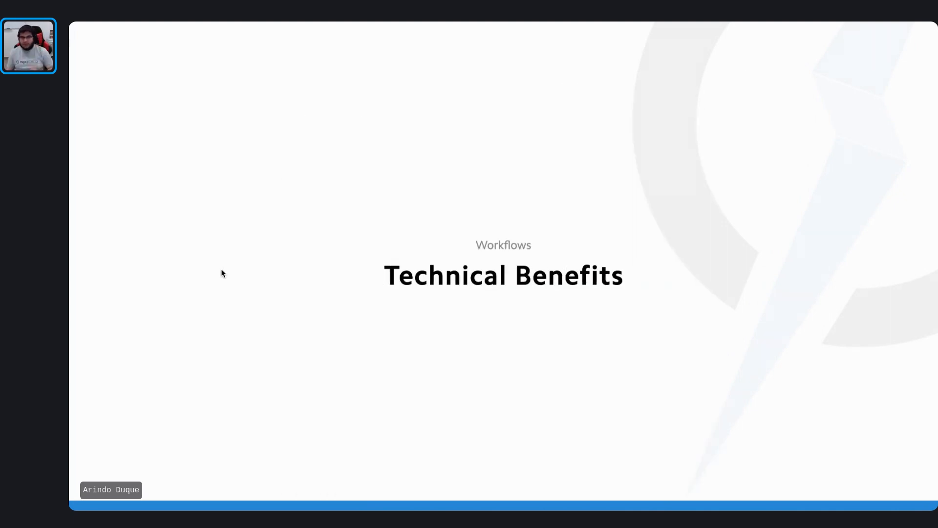